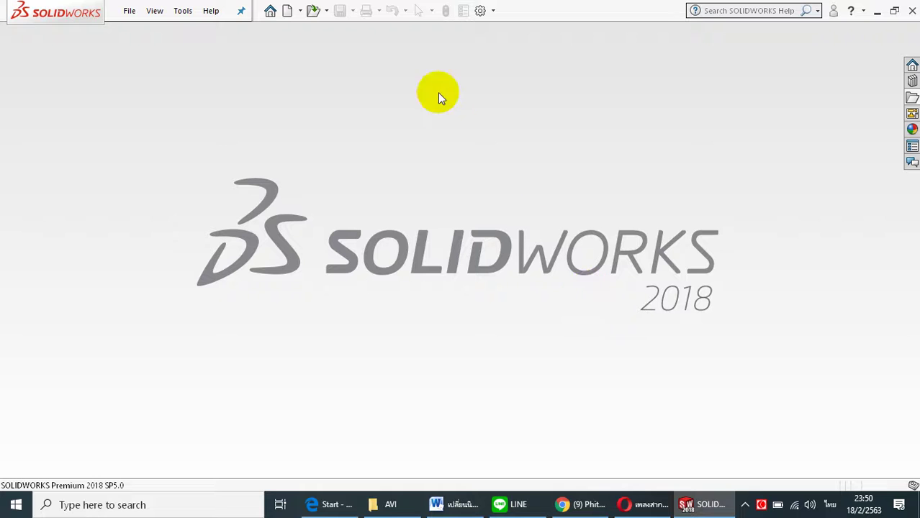
Create a new Part document through File > New
{"action": "left_click", "coordinate": [288, 13]}
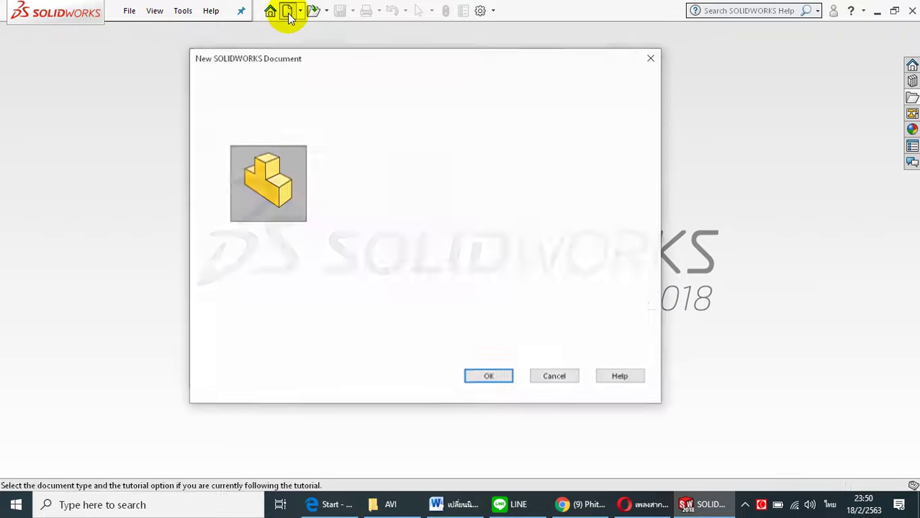
{"action": "left_click", "coordinate": [490, 376]}
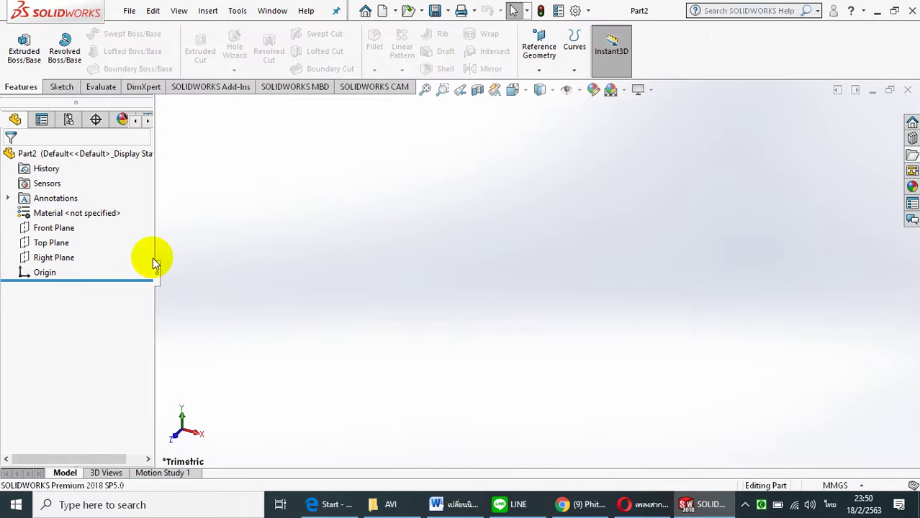
Sketch on the Front Plane, drawing the base line from the origin and the vertical outer wall
{"action": "left_click", "coordinate": [65, 230]}
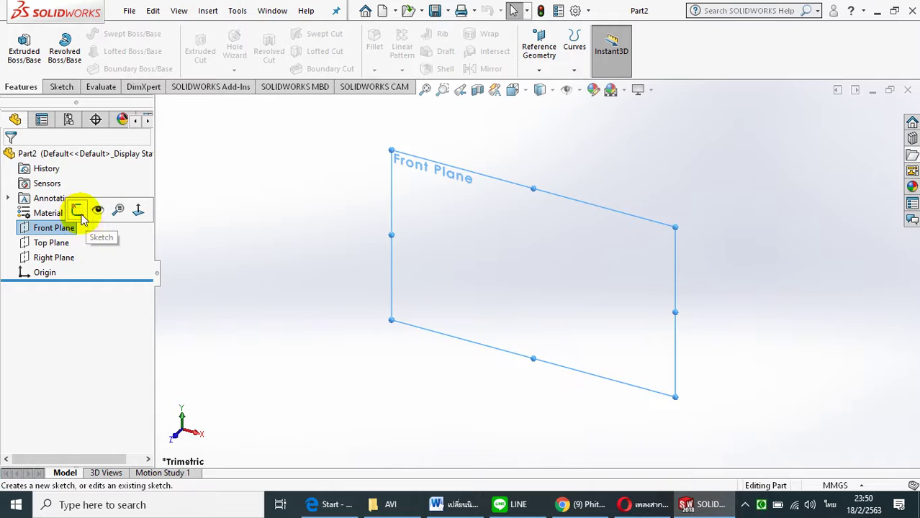
{"action": "left_click", "coordinate": [77, 211]}
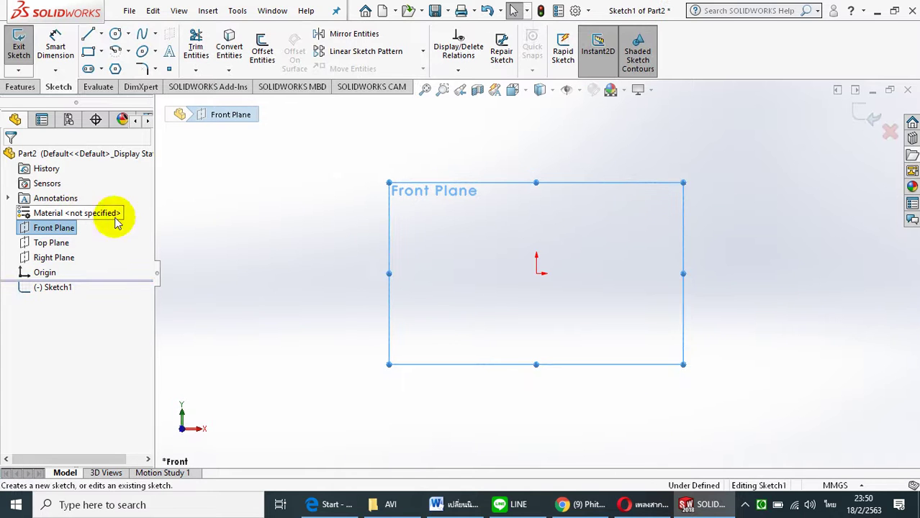
{"action": "left_click", "coordinate": [87, 34]}
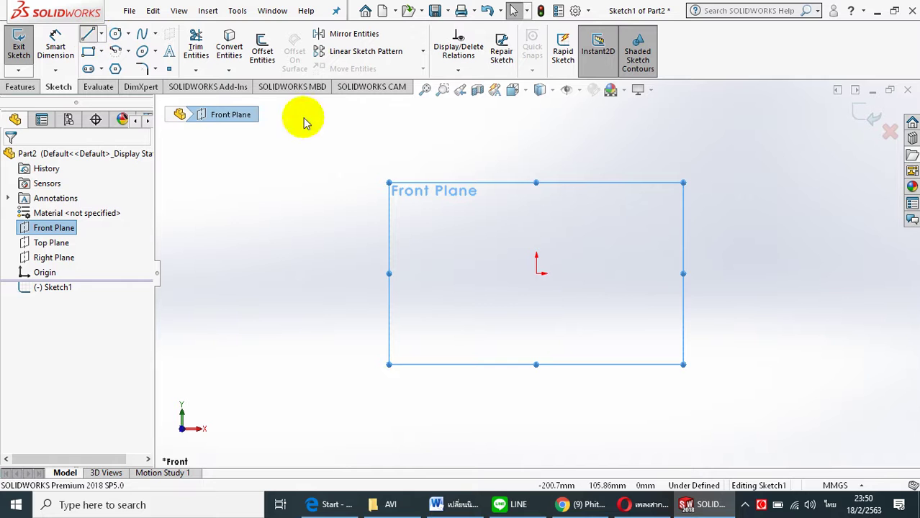
{"action": "scroll", "coordinate": [587, 185], "scroll_direction": "down", "scroll_amount": 2}
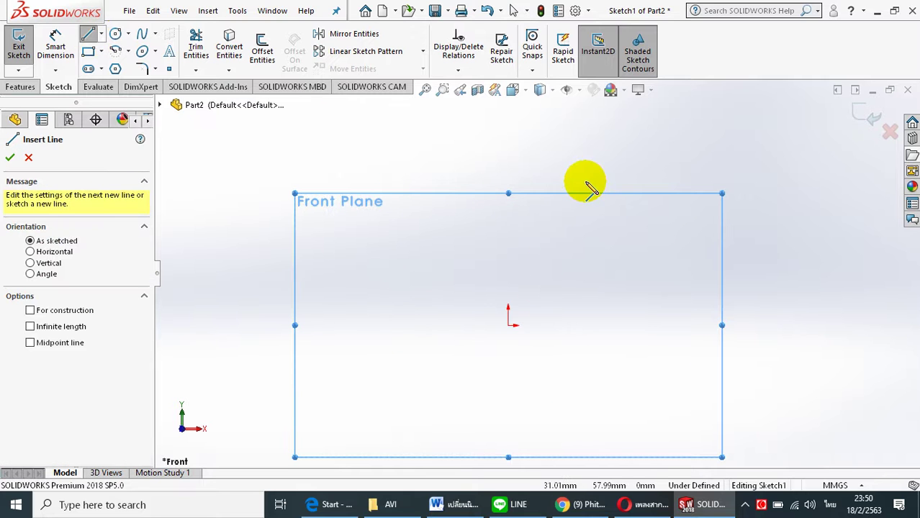
{"action": "left_click", "coordinate": [509, 326]}
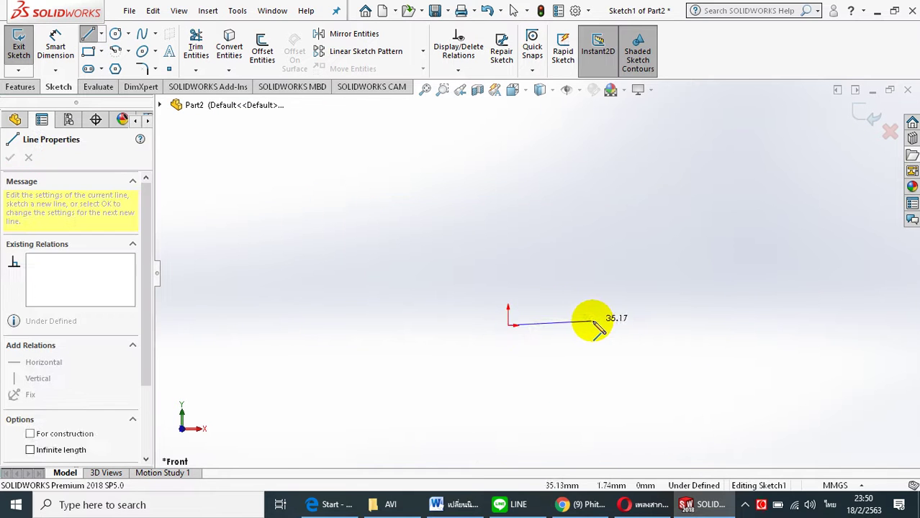
{"action": "left_click", "coordinate": [604, 326]}
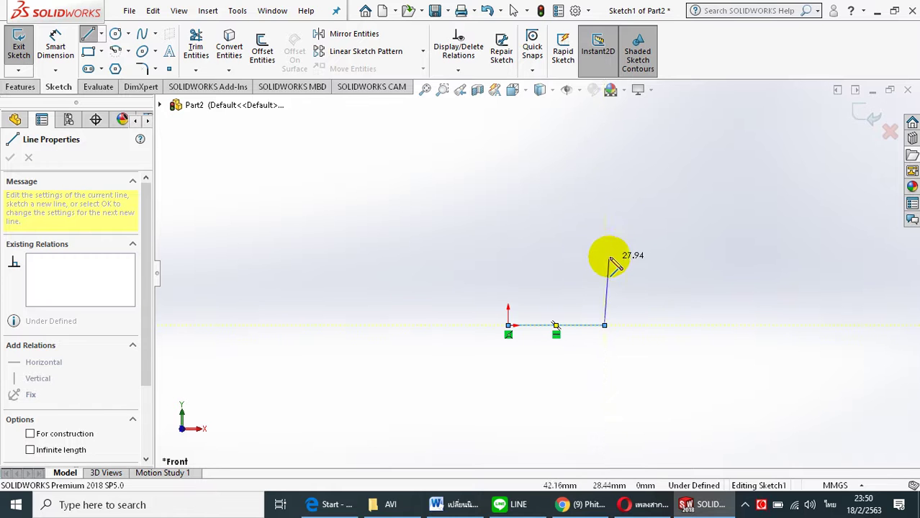
{"action": "left_click", "coordinate": [604, 224]}
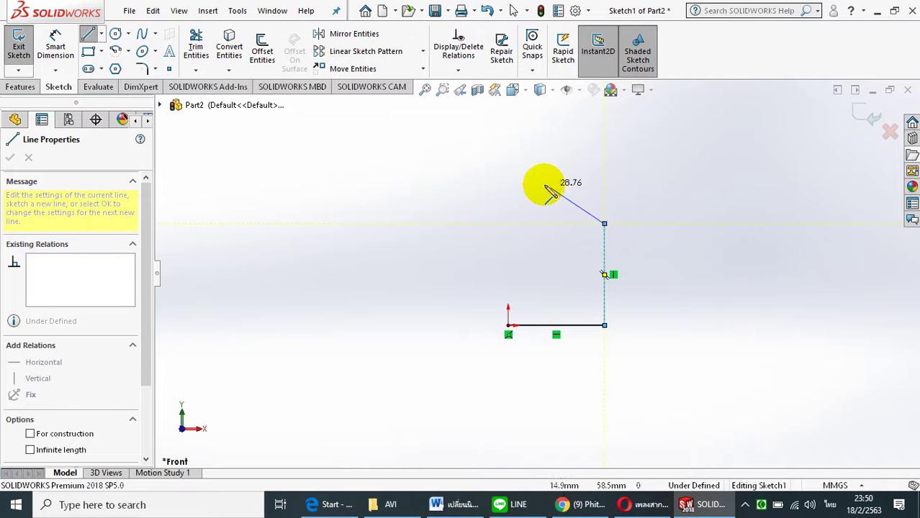
Add the slanted shoulder and top neck edge, closing the profile back at the origin
{"action": "left_click", "coordinate": [543, 185]}
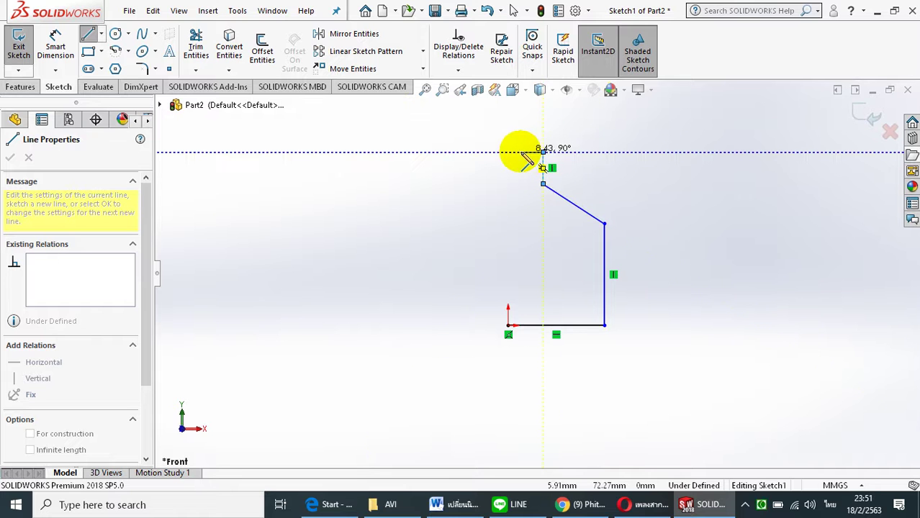
{"action": "left_click", "coordinate": [508, 152]}
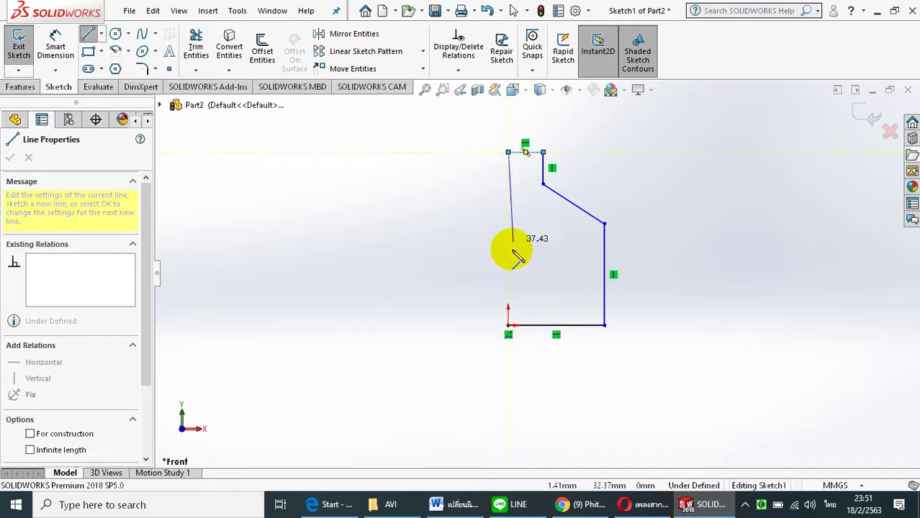
{"action": "left_click", "coordinate": [508, 325]}
{"action": "scroll", "coordinate": [509, 133], "scroll_direction": "down", "scroll_amount": 2}
{"action": "scroll", "coordinate": [514, 135], "scroll_direction": "down", "scroll_amount": 2}
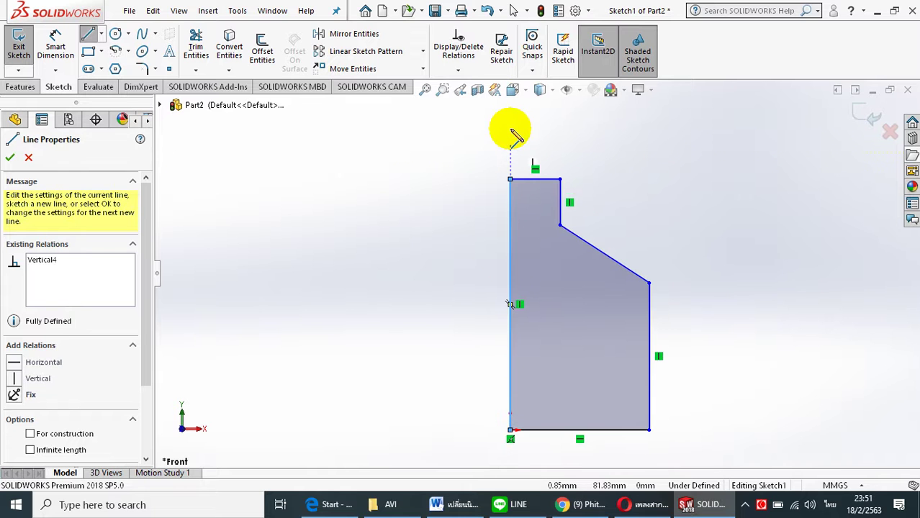
{"action": "key", "text": "Escape"}
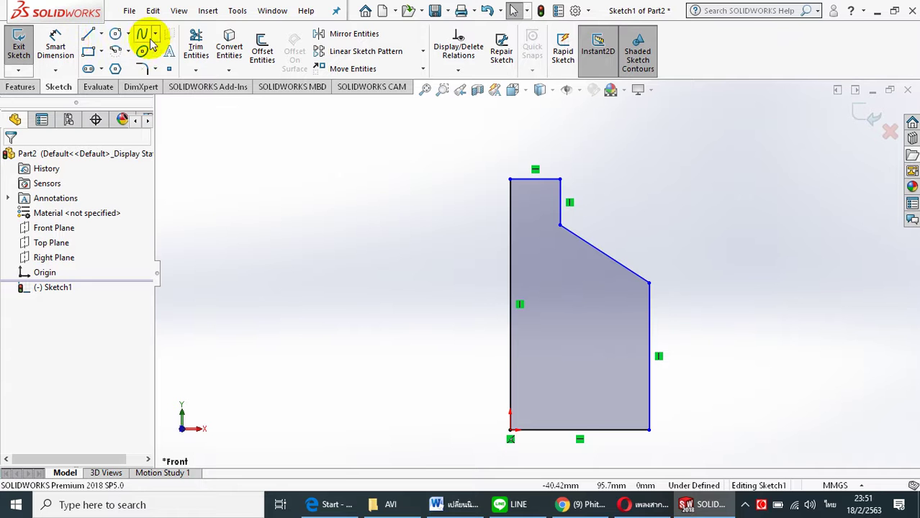
Dimension the profile's left vertical edge to a 230 mm height
{"action": "left_click", "coordinate": [56, 40]}
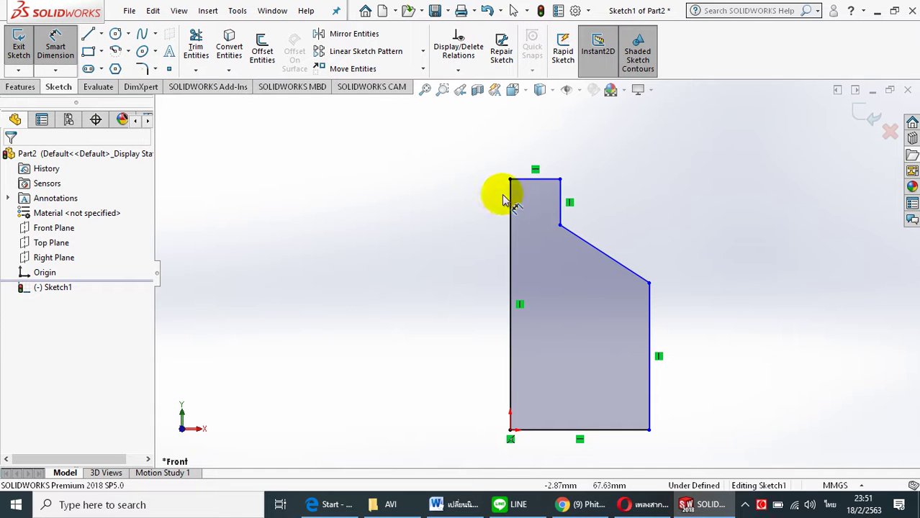
{"action": "left_click", "coordinate": [560, 429]}
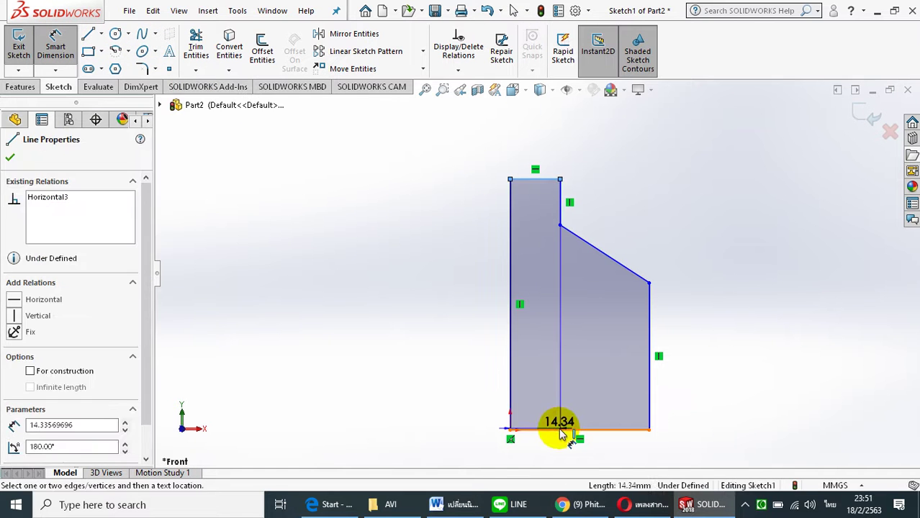
{"action": "left_click", "coordinate": [510, 370]}
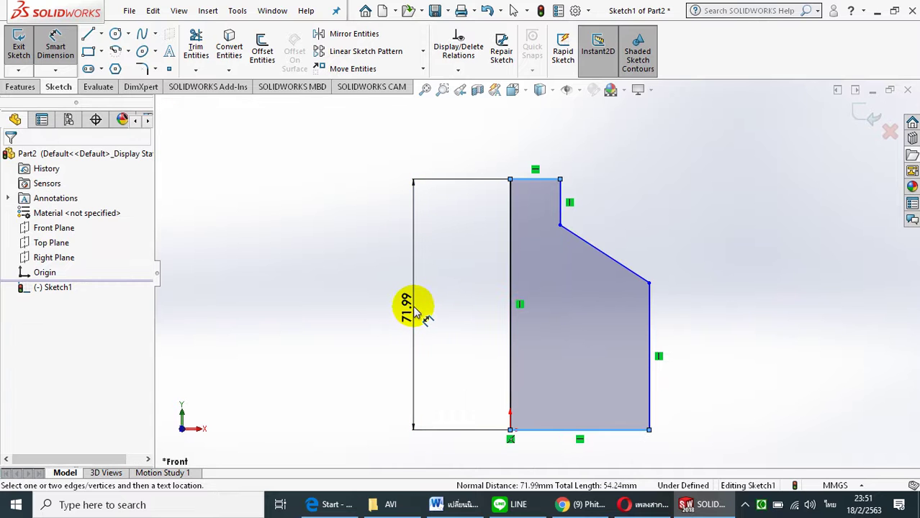
{"action": "left_click", "coordinate": [414, 310]}
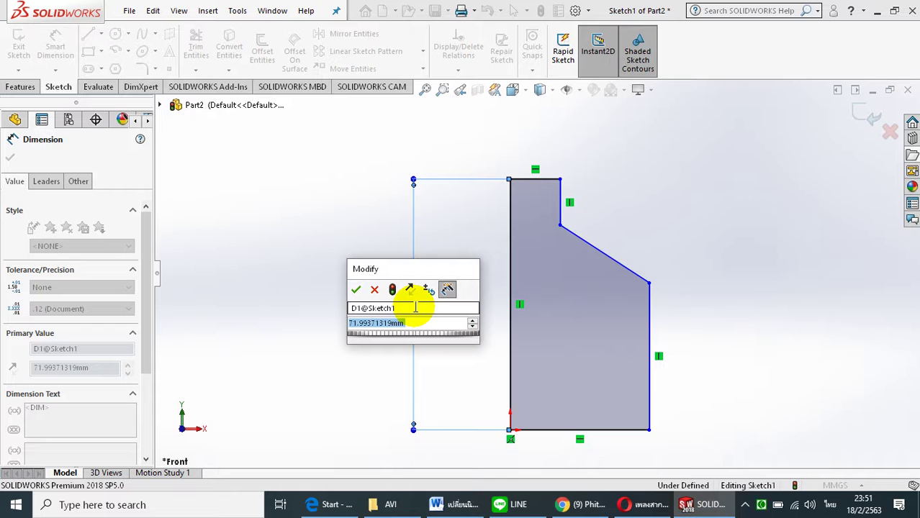
{"action": "type", "text": "230"}
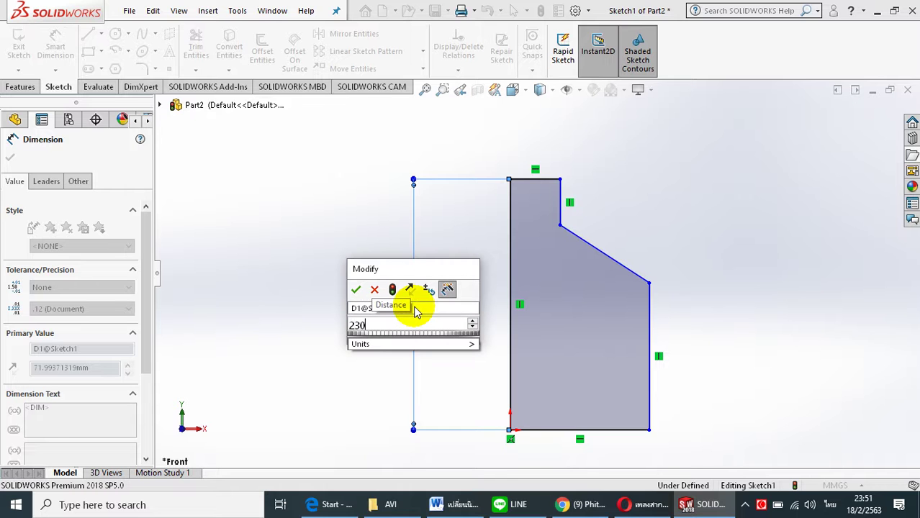
{"action": "key", "text": "Return"}
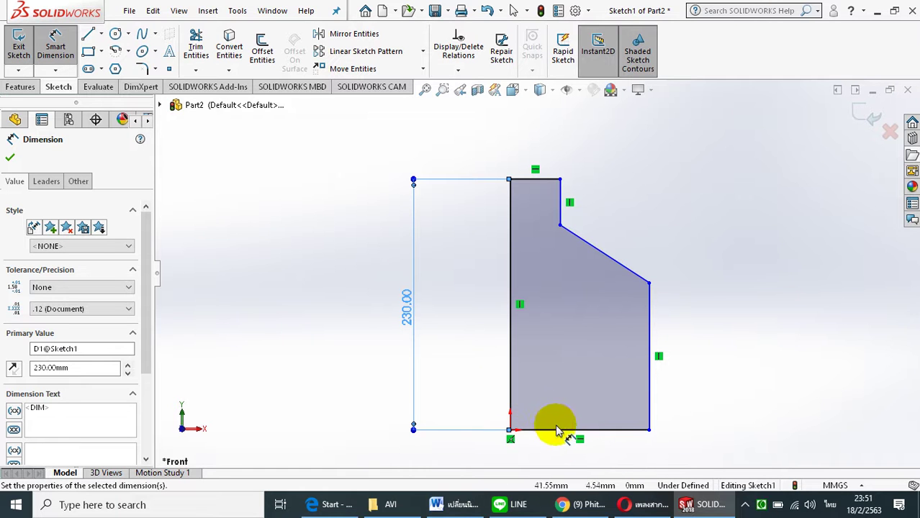
Dimension the bottom edge to 100 mm and the top neck edge to 30 mm
{"action": "left_click", "coordinate": [558, 451]}
{"action": "left_click", "coordinate": [559, 450]}
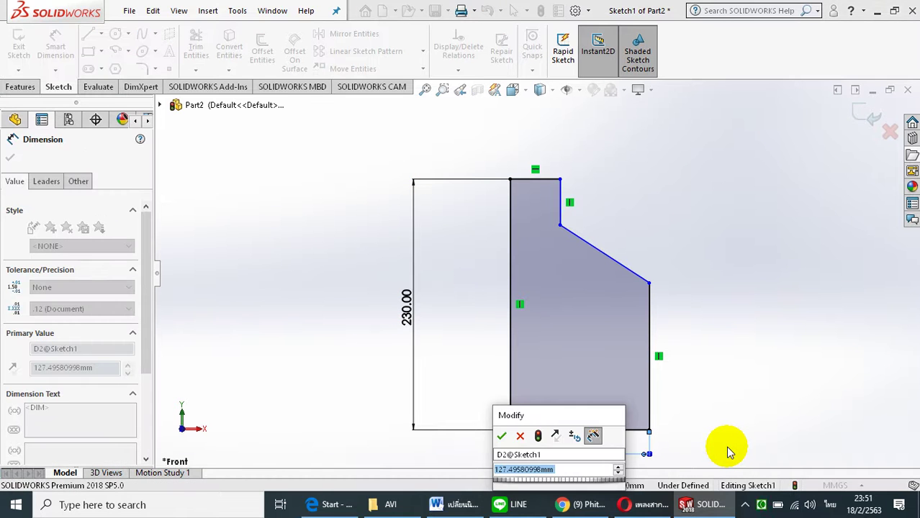
{"action": "type", "text": "100"}
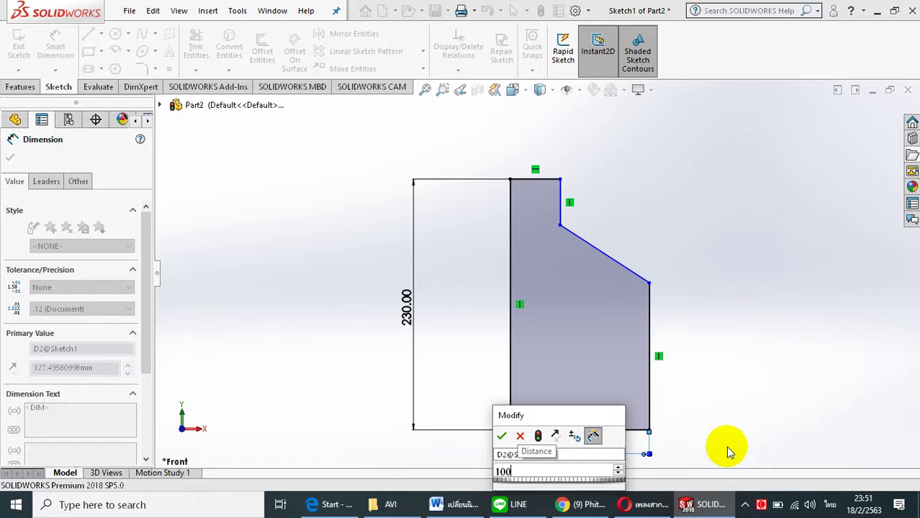
{"action": "key", "text": "Return"}
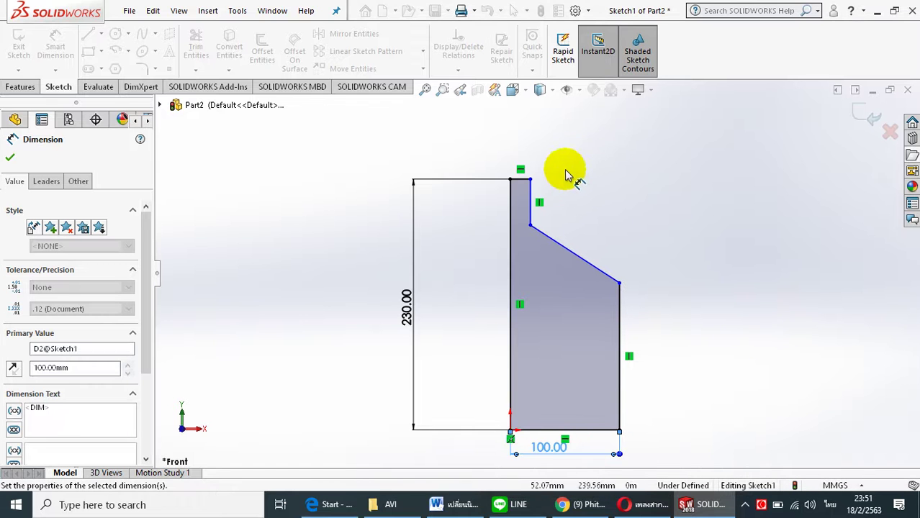
{"action": "left_click", "coordinate": [522, 180]}
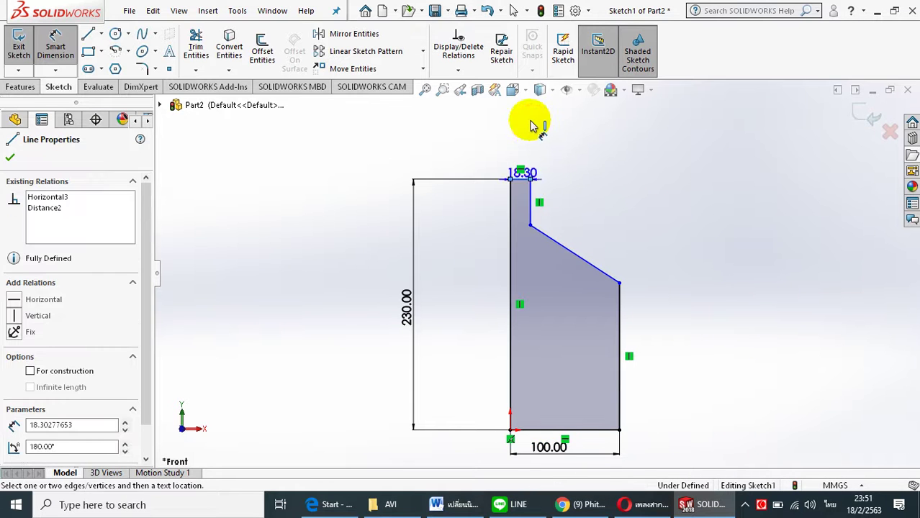
{"action": "left_click", "coordinate": [565, 131]}
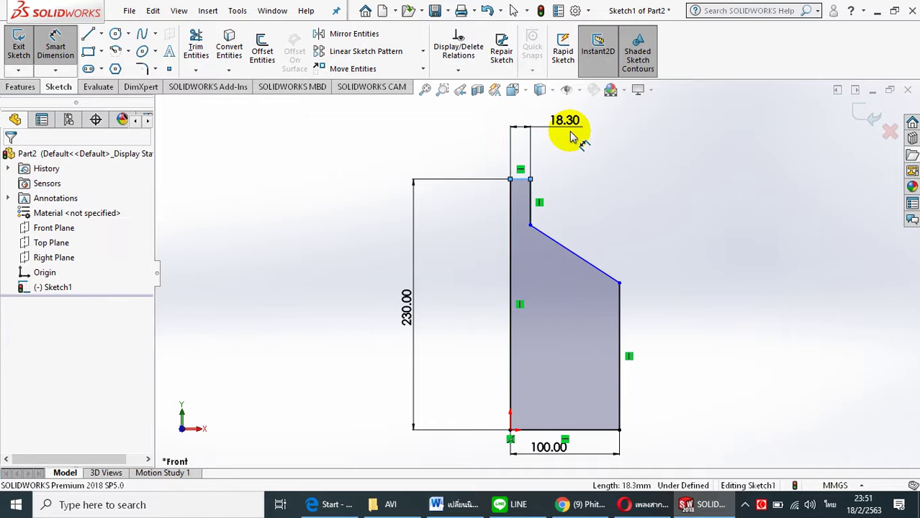
{"action": "type", "text": "30"}
{"action": "key", "text": "Return"}
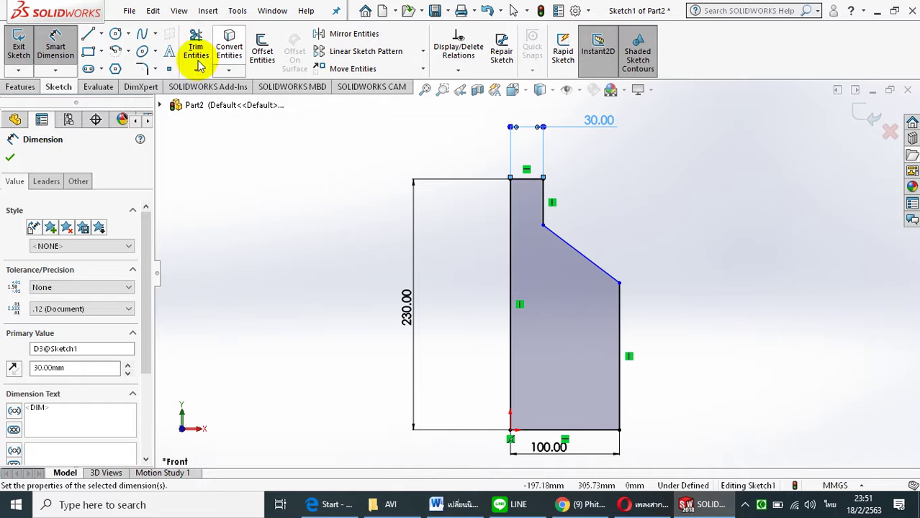
Round the inner notch corner with a 5 mm sketch fillet
{"action": "left_click", "coordinate": [144, 68]}
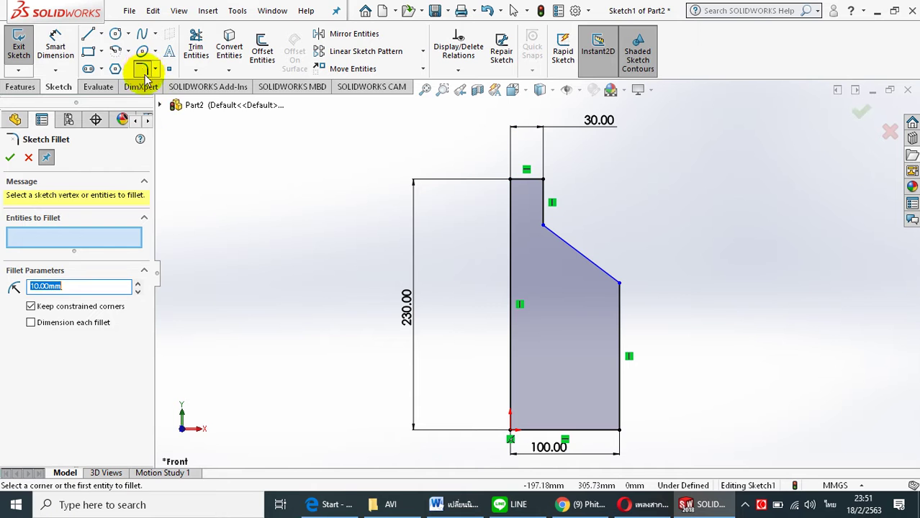
{"action": "type", "text": "5"}
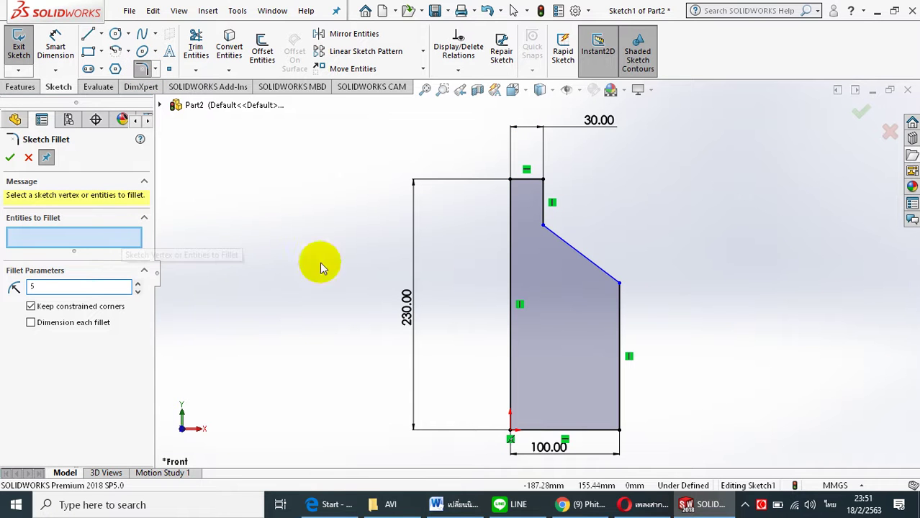
{"action": "left_click", "coordinate": [543, 229]}
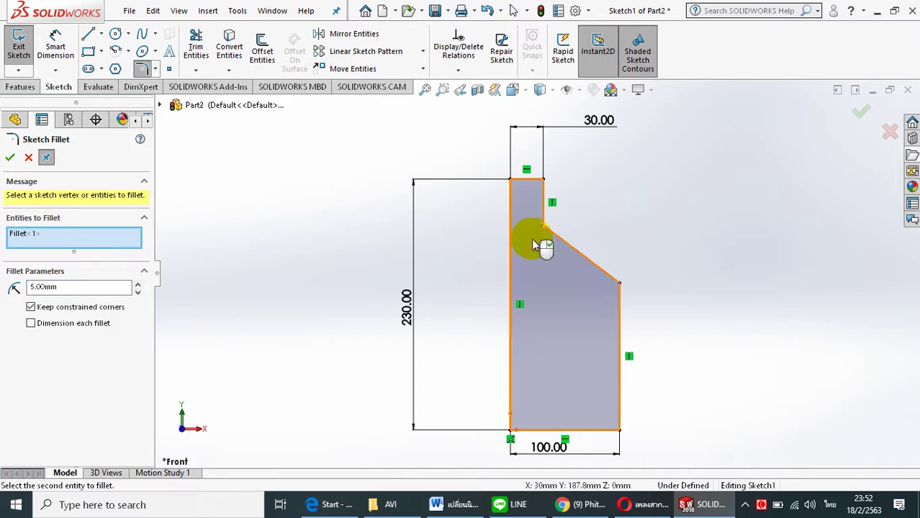
{"action": "left_click", "coordinate": [11, 158]}
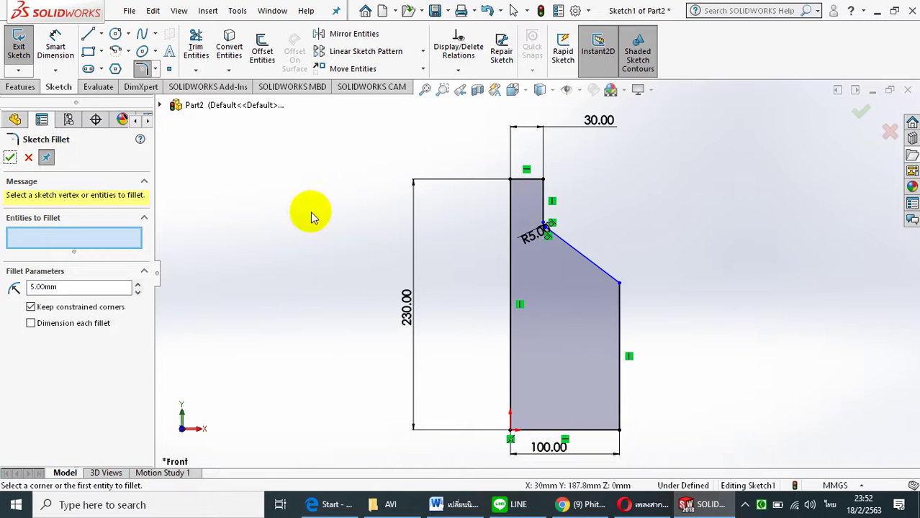
{"action": "left_click", "coordinate": [10, 158]}
Dimension the short vertical edge above the fillet to 5 mm
{"action": "left_click", "coordinate": [55, 47]}
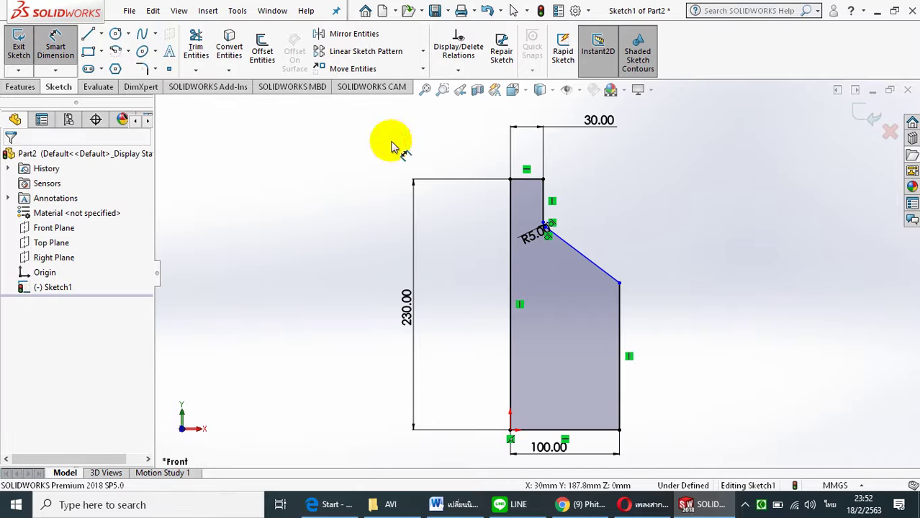
{"action": "left_click", "coordinate": [545, 207]}
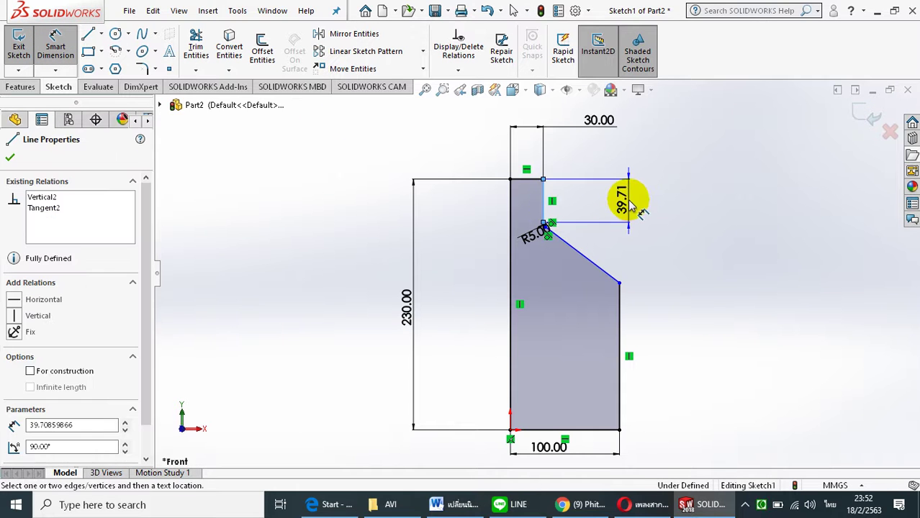
{"action": "left_click", "coordinate": [623, 200]}
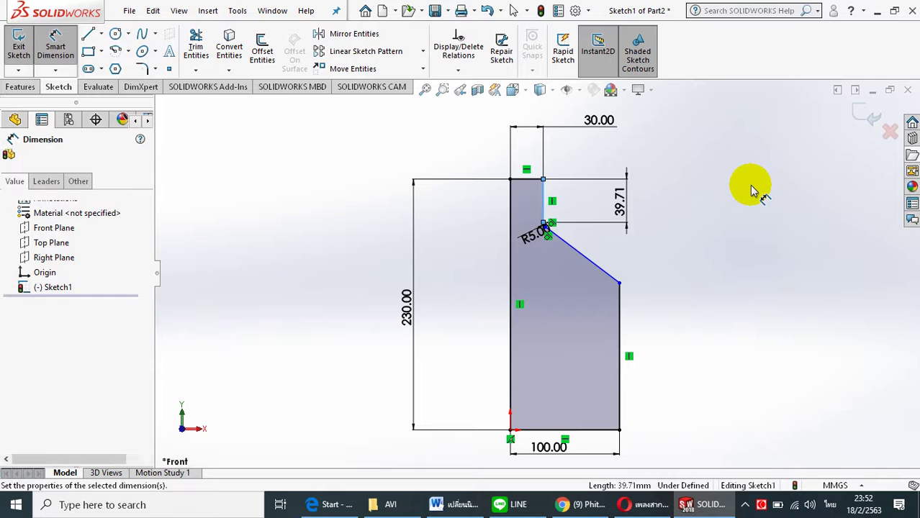
{"action": "type", "text": "5"}
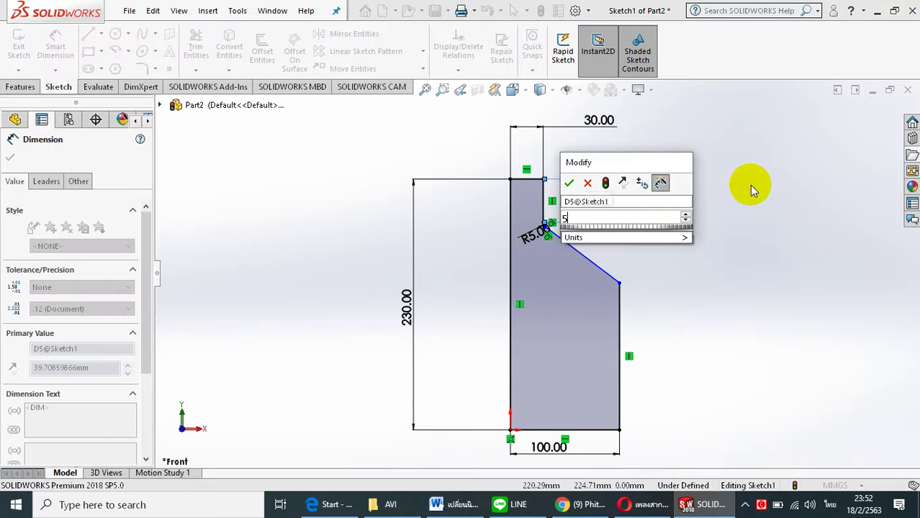
{"action": "key", "text": "Return"}
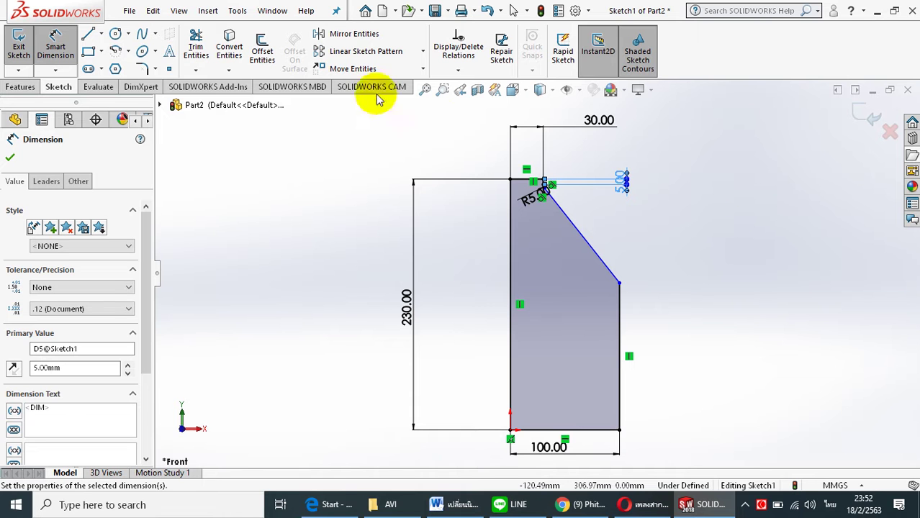
{"action": "key", "text": "Escape"}
Fillet the corner between the slanted shoulder and the outer wall with R35
{"action": "left_click", "coordinate": [144, 68]}
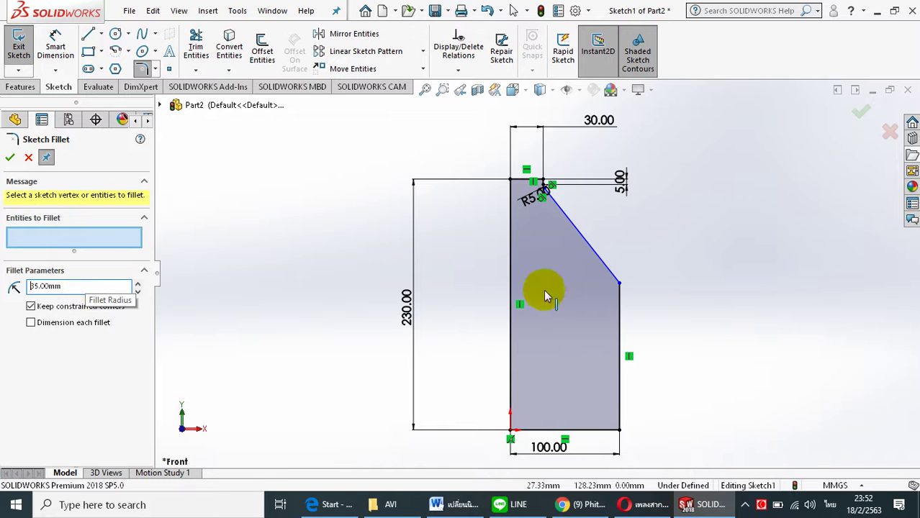
{"action": "left_click", "coordinate": [618, 284]}
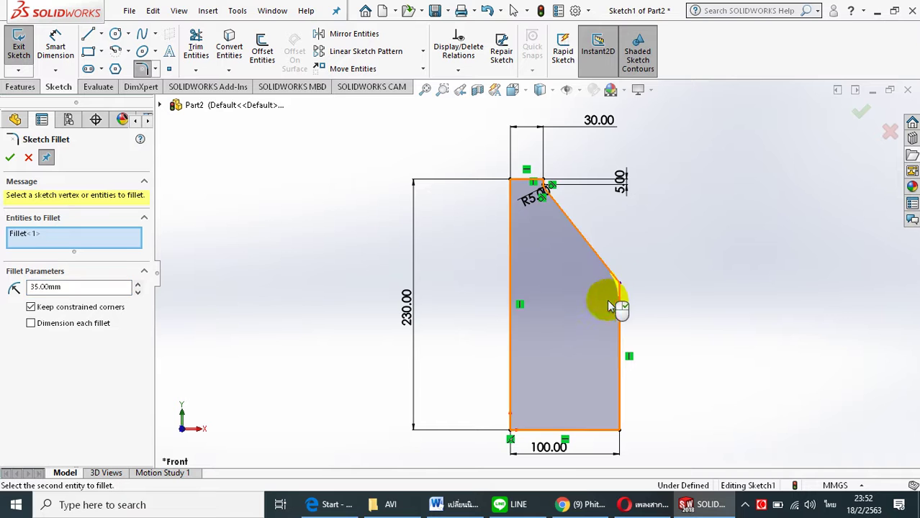
{"action": "left_click", "coordinate": [9, 156]}
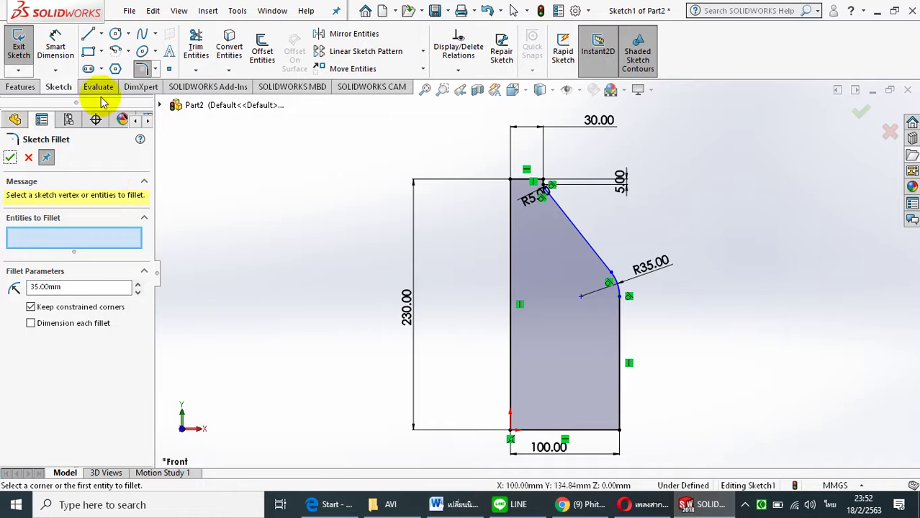
{"action": "left_click", "coordinate": [55, 40]}
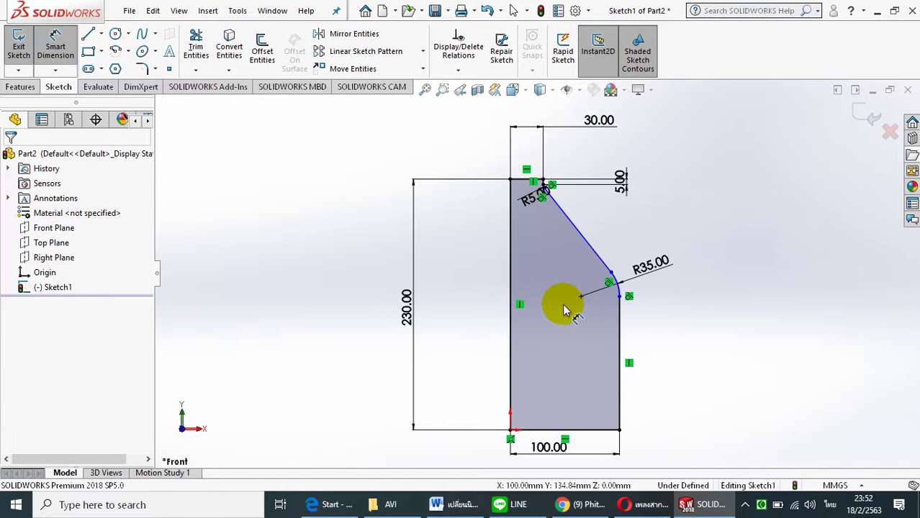
{"action": "left_click", "coordinate": [581, 298]}
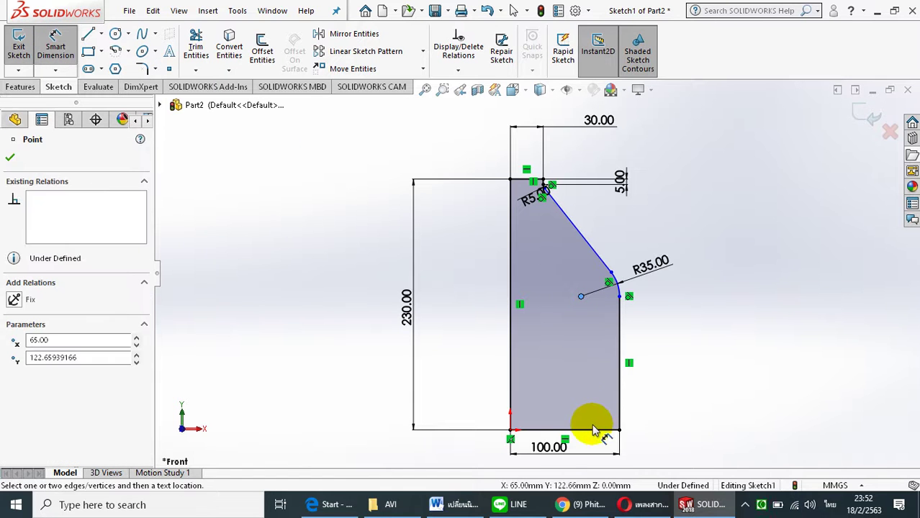
Dimension the R35 arc centre 175 mm above the bottom edge
{"action": "left_click", "coordinate": [590, 432]}
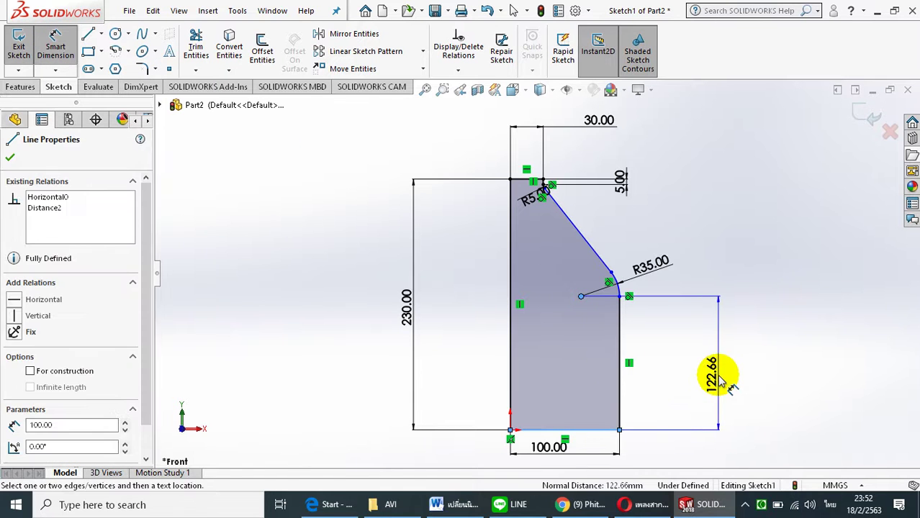
{"action": "left_click", "coordinate": [709, 375]}
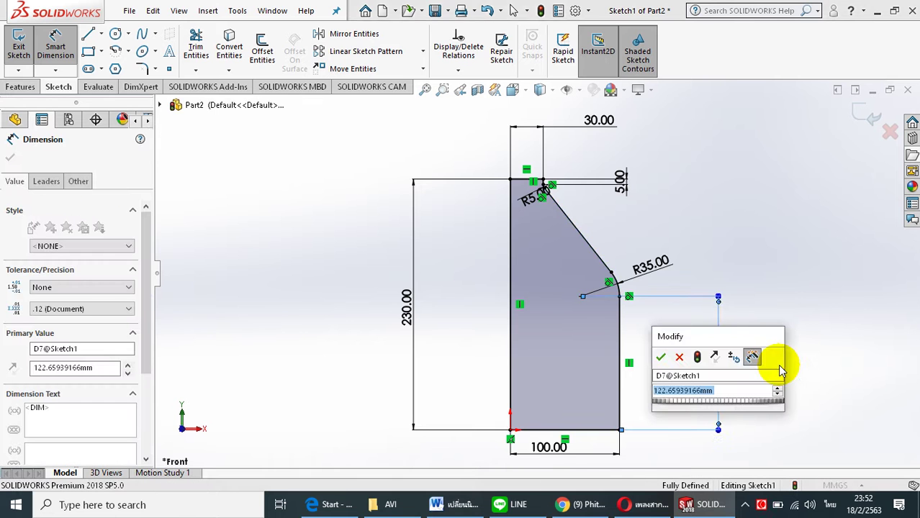
{"action": "type", "text": "175"}
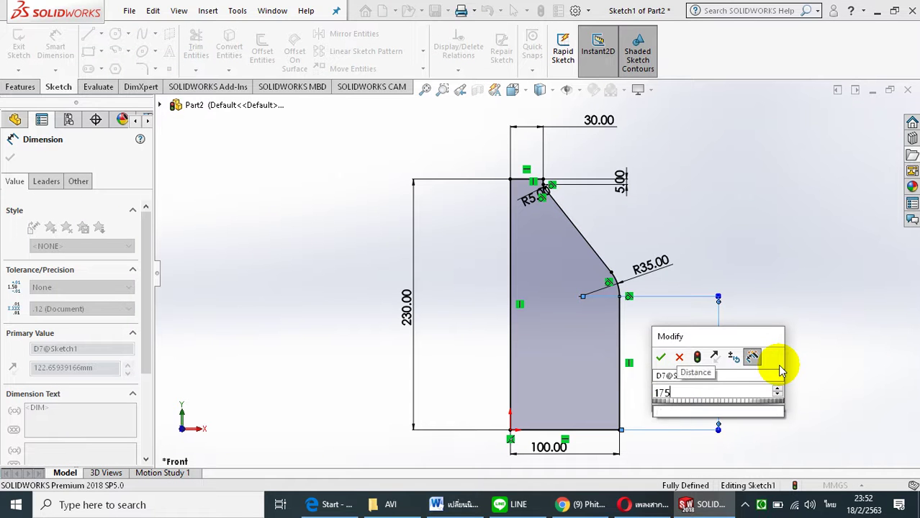
{"action": "key", "text": "Return"}
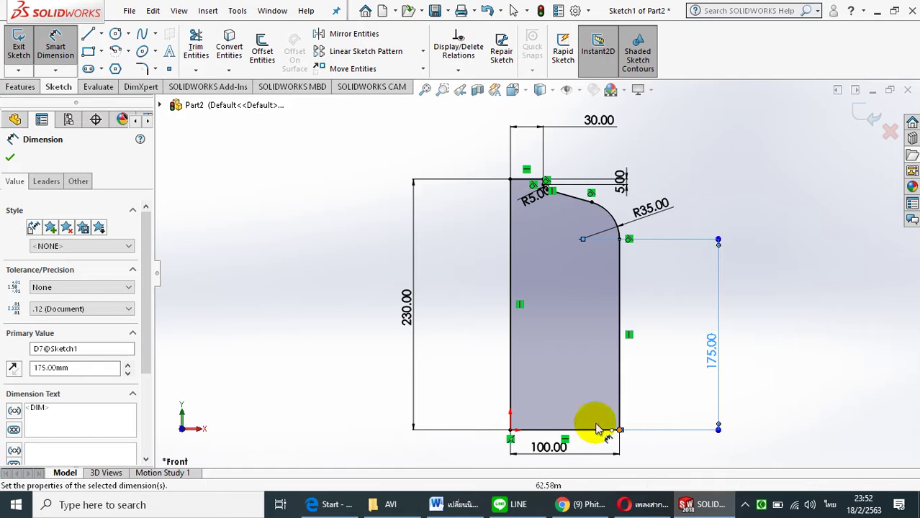
{"action": "left_click", "coordinate": [141, 68]}
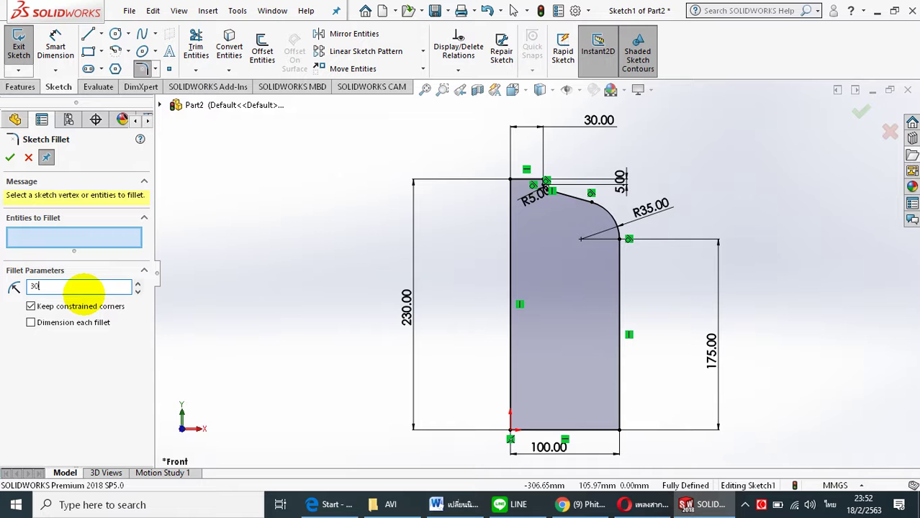
Apply an R30 fillet to the profile's bottom-right corner vertex
{"action": "left_click", "coordinate": [619, 430]}
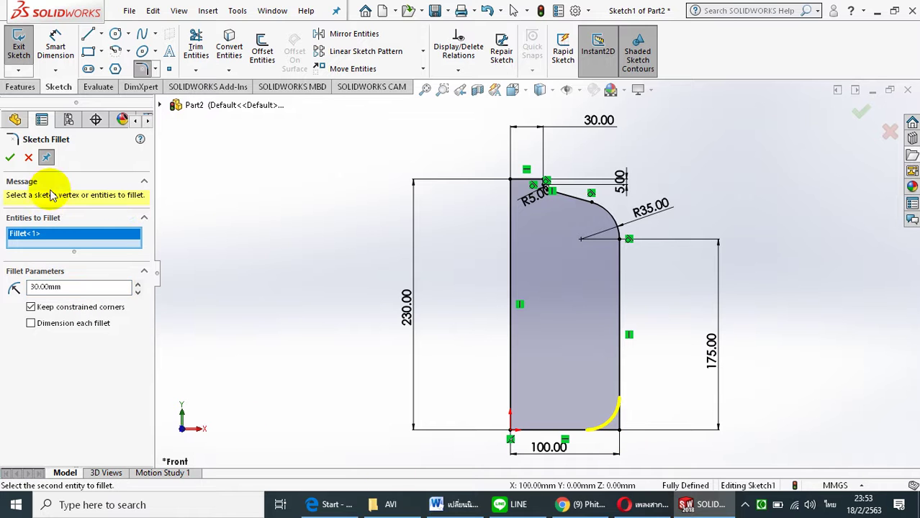
{"action": "left_click", "coordinate": [11, 158]}
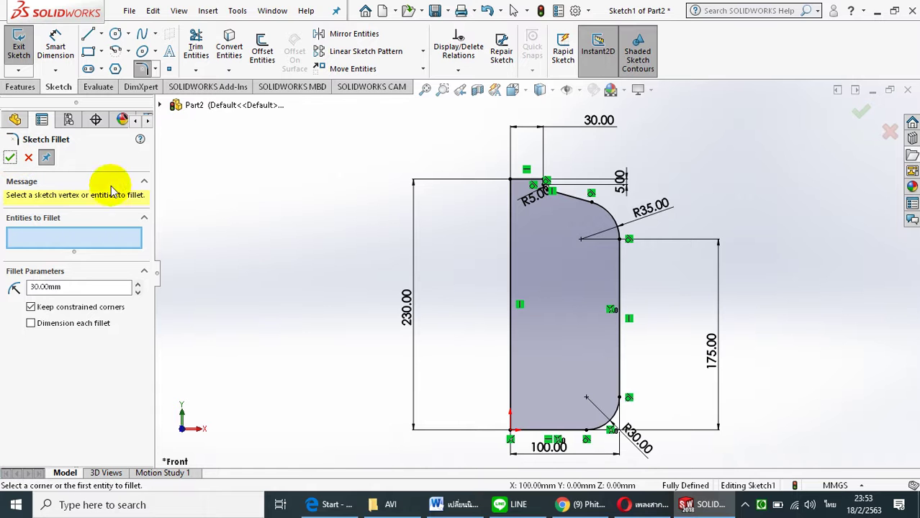
{"action": "scroll", "coordinate": [540, 465], "scroll_direction": "up", "scroll_amount": 1}
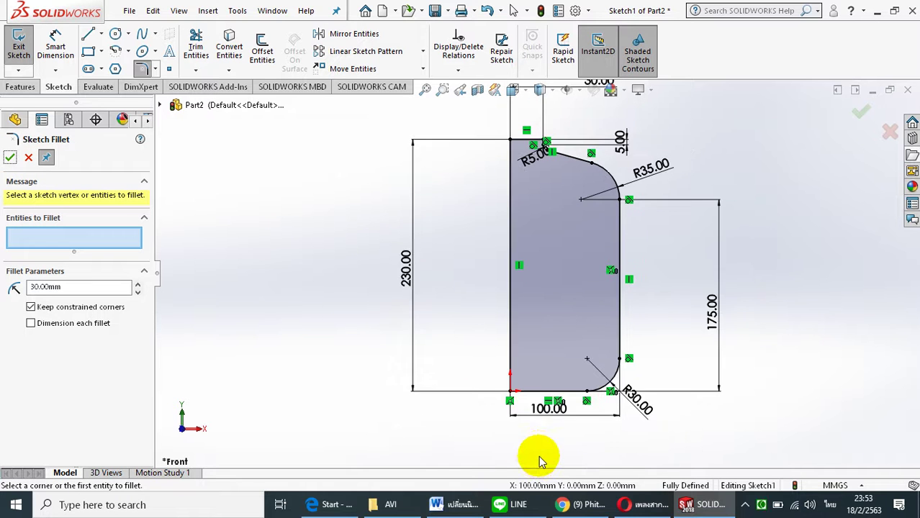
{"action": "scroll", "coordinate": [541, 459], "scroll_direction": "up", "scroll_amount": 2}
{"action": "scroll", "coordinate": [562, 418], "scroll_direction": "down", "scroll_amount": 1}
{"action": "scroll", "coordinate": [540, 335], "scroll_direction": "down", "scroll_amount": 1}
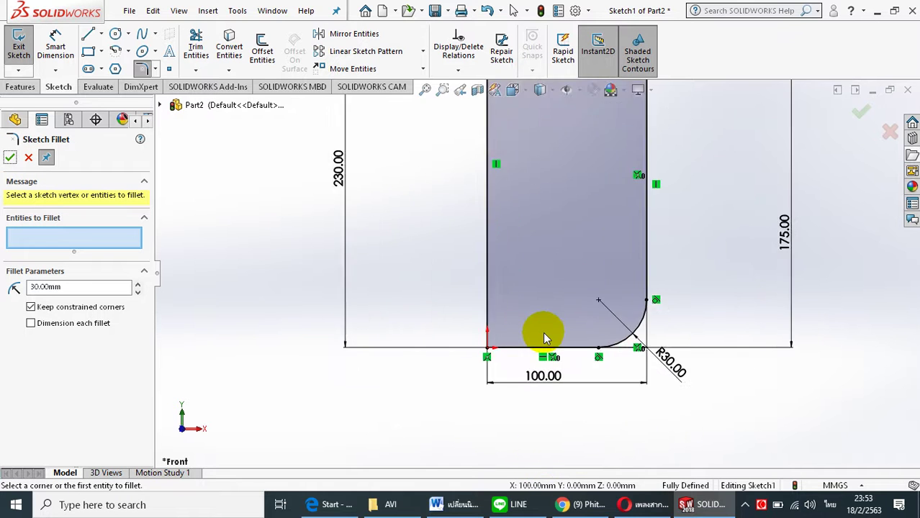
{"action": "scroll", "coordinate": [546, 347], "scroll_direction": "down", "scroll_amount": 1}
{"action": "scroll", "coordinate": [549, 350], "scroll_direction": "down", "scroll_amount": 1}
{"action": "scroll", "coordinate": [549, 349], "scroll_direction": "down", "scroll_amount": 1}
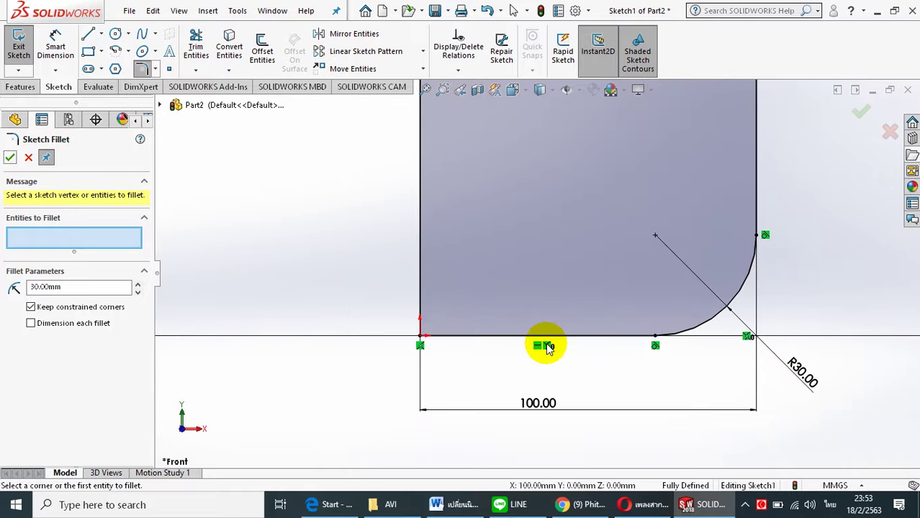
{"action": "scroll", "coordinate": [548, 349], "scroll_direction": "down", "scroll_amount": 1}
{"action": "left_click", "coordinate": [45, 158]}
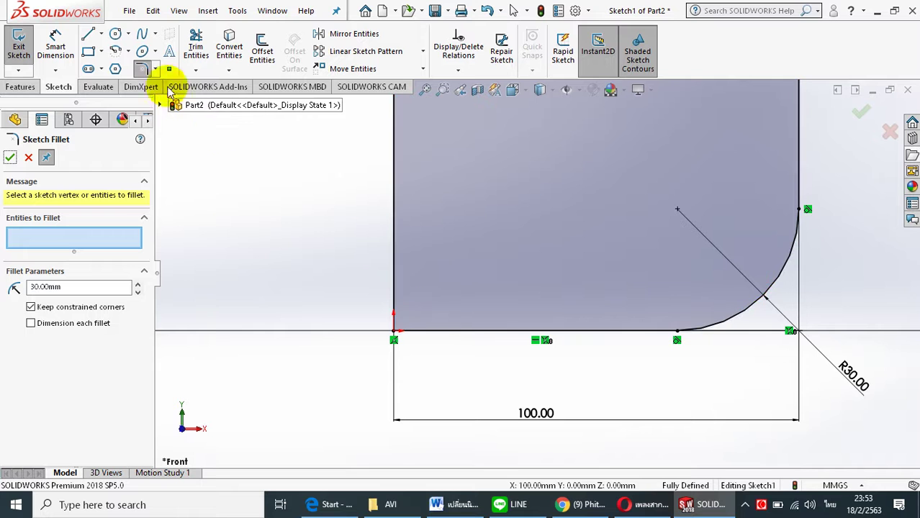
Sketch a centrepoint arc centred near the bottom-left corner, sweeping below the base line
{"action": "left_click", "coordinate": [86, 40]}
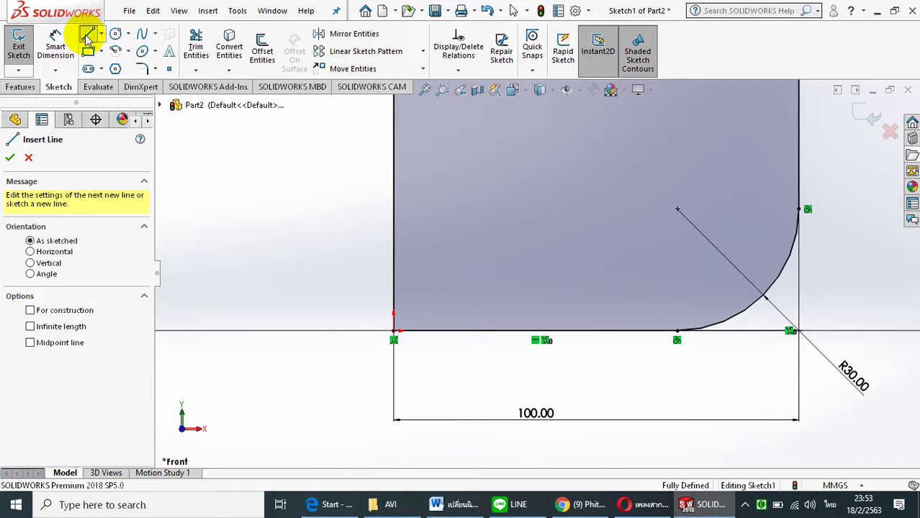
{"action": "left_click", "coordinate": [129, 51]}
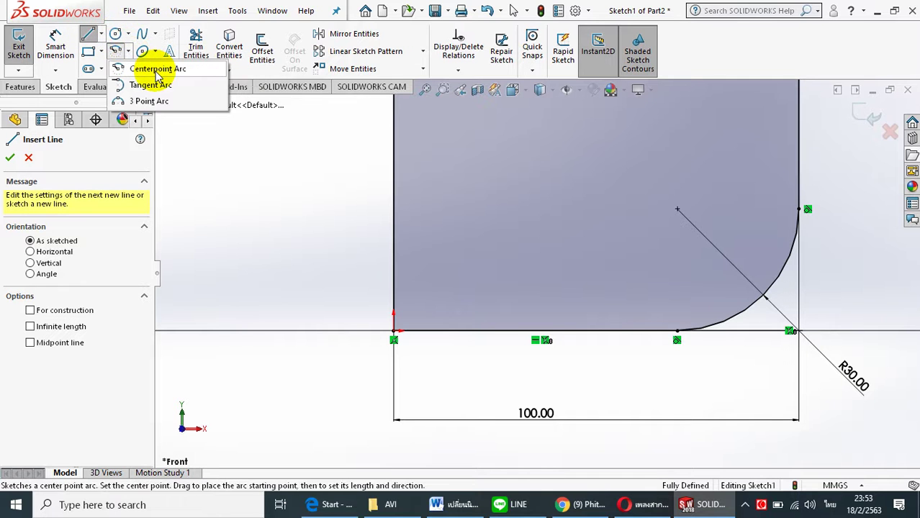
{"action": "left_click", "coordinate": [157, 73]}
{"action": "key", "text": "f"}
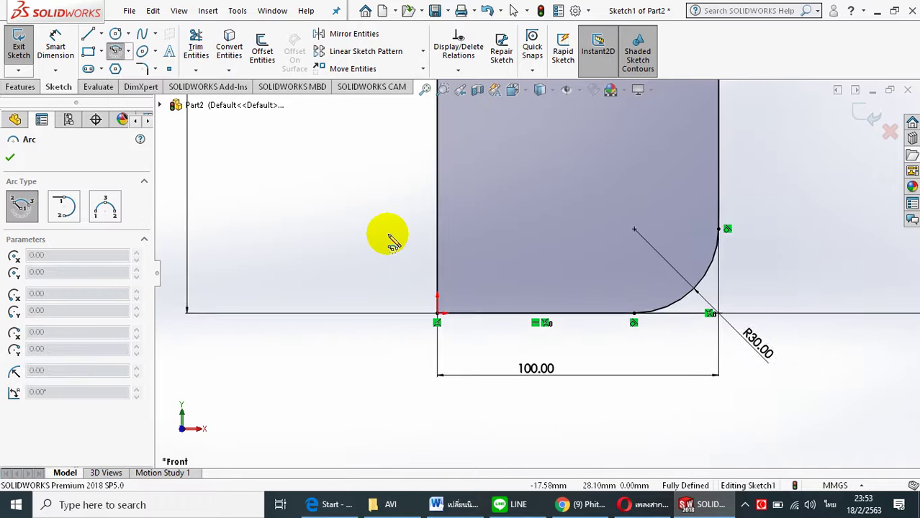
{"action": "left_click", "coordinate": [454, 394]}
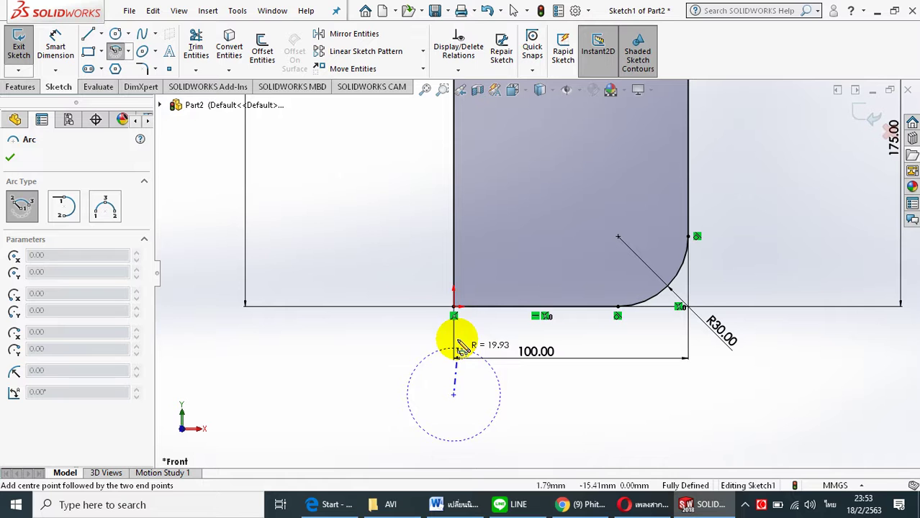
{"action": "left_click", "coordinate": [427, 287]}
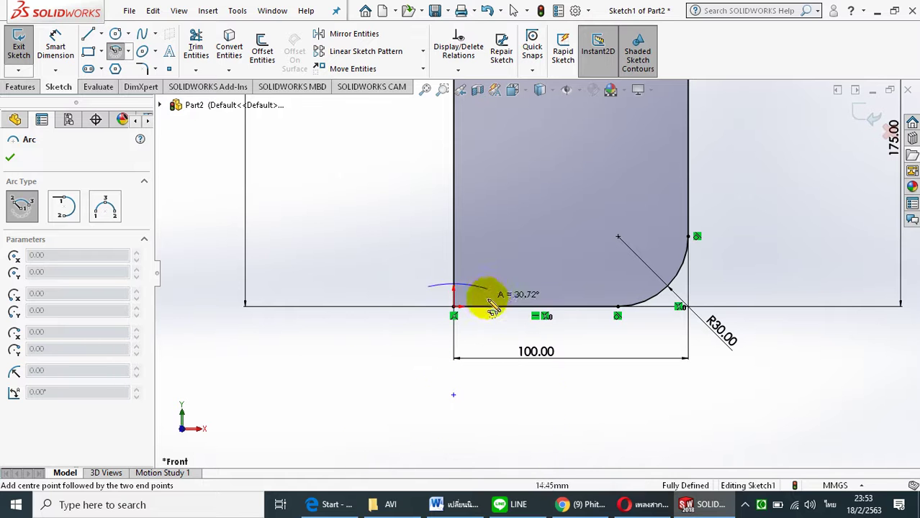
{"action": "left_click", "coordinate": [564, 383]}
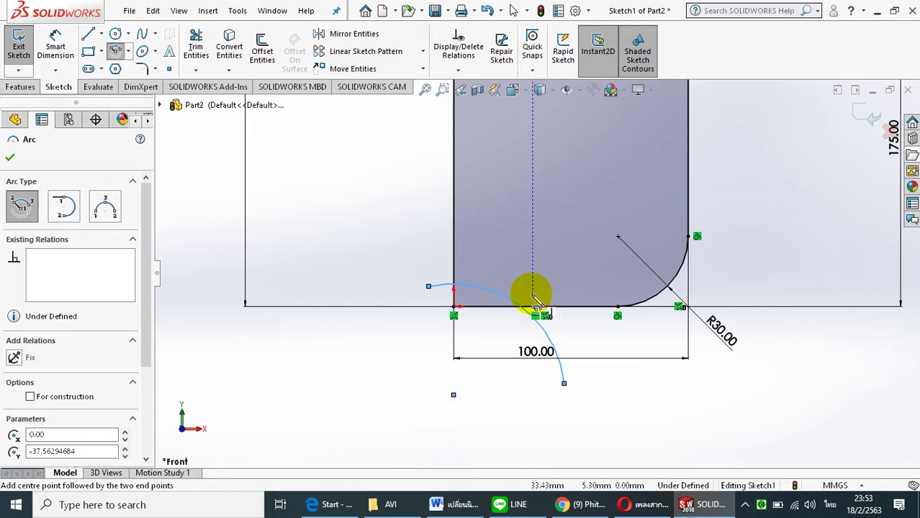
{"action": "scroll", "coordinate": [533, 296], "scroll_direction": "down", "scroll_amount": 1}
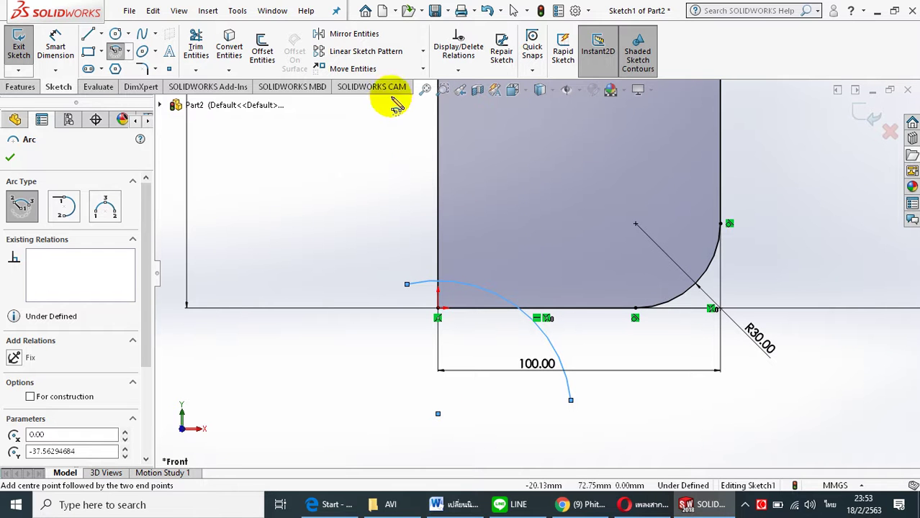
Add a Coincident relation between the arc's upper end point and the left vertical edge
{"action": "left_click", "coordinate": [456, 70]}
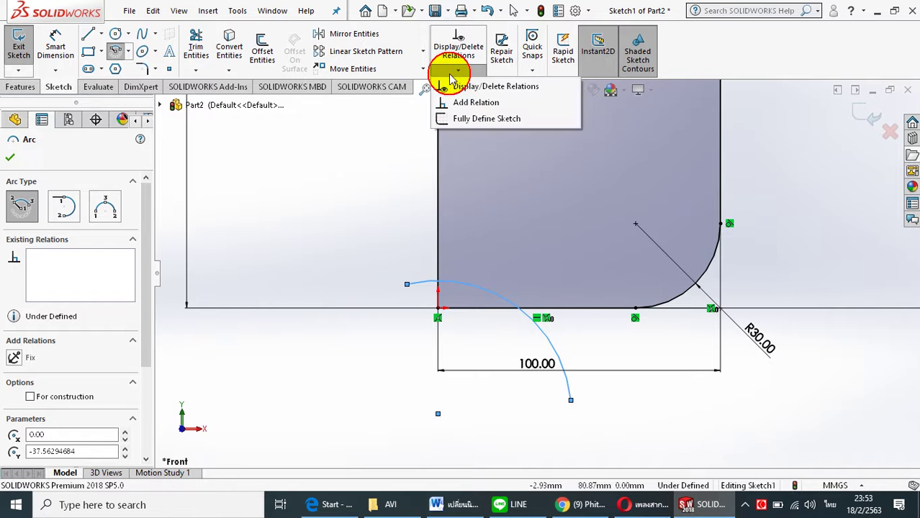
{"action": "left_click", "coordinate": [475, 103]}
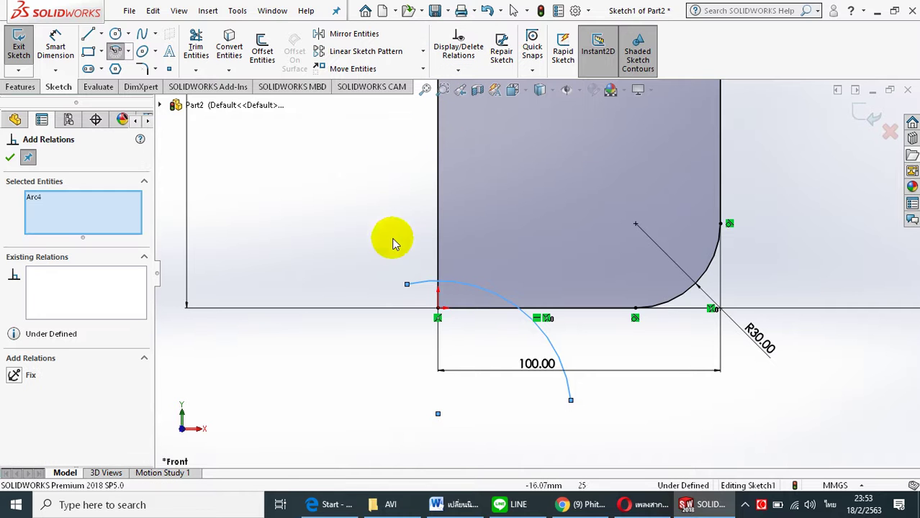
{"action": "right_click", "coordinate": [72, 205]}
{"action": "left_click", "coordinate": [82, 213]}
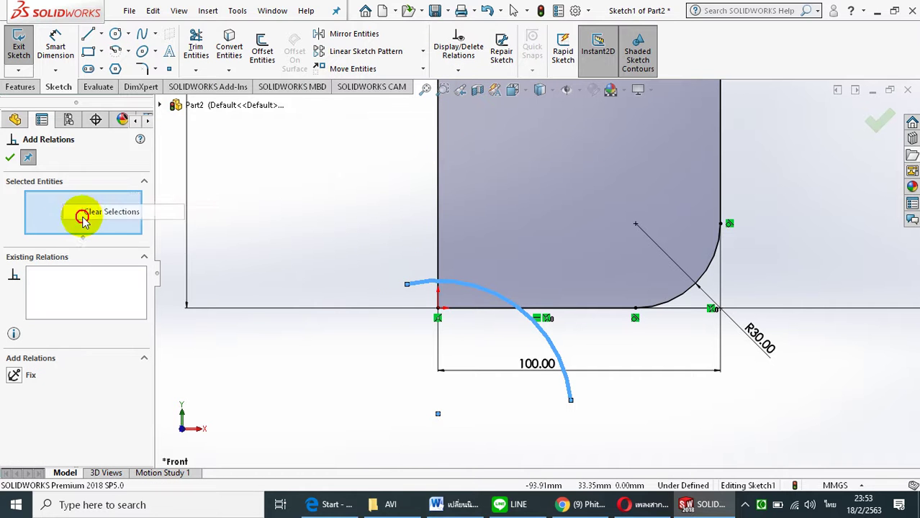
{"action": "left_click", "coordinate": [406, 286]}
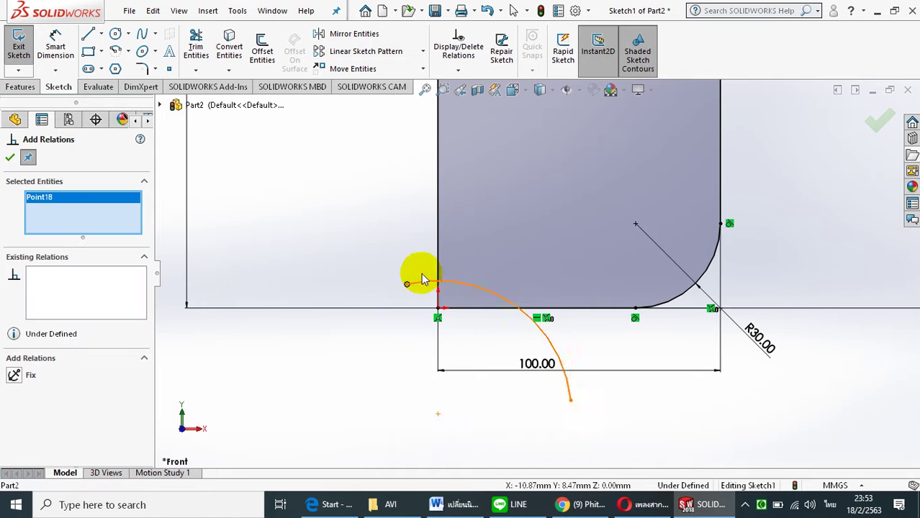
{"action": "left_click", "coordinate": [437, 254]}
{"action": "left_click", "coordinate": [437, 258]}
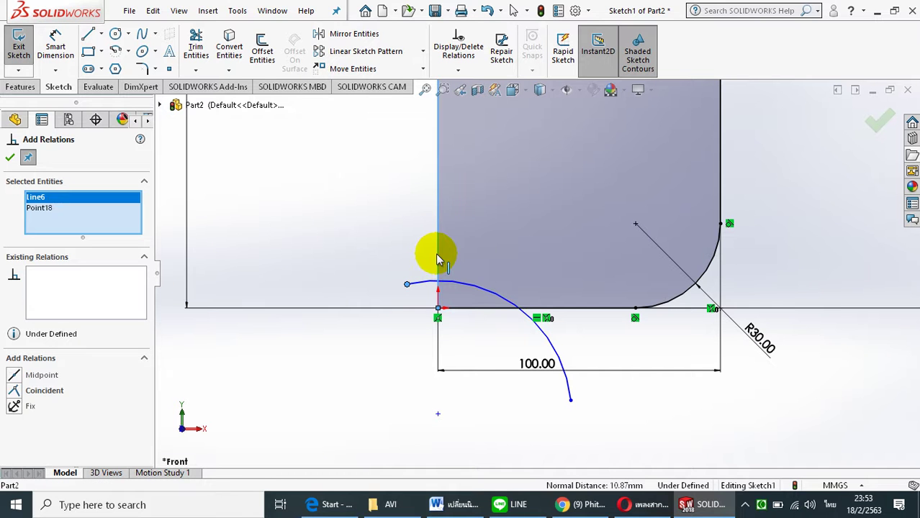
{"action": "left_click", "coordinate": [17, 393]}
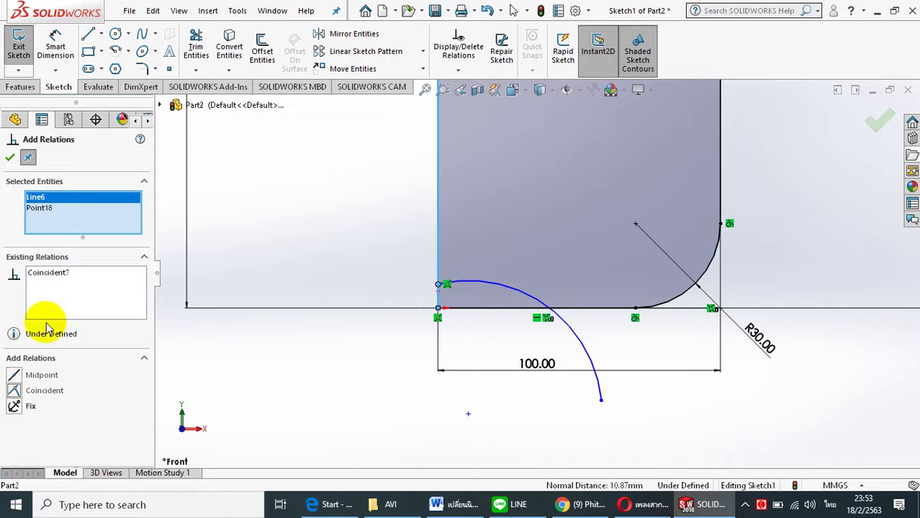
{"action": "left_click", "coordinate": [12, 160]}
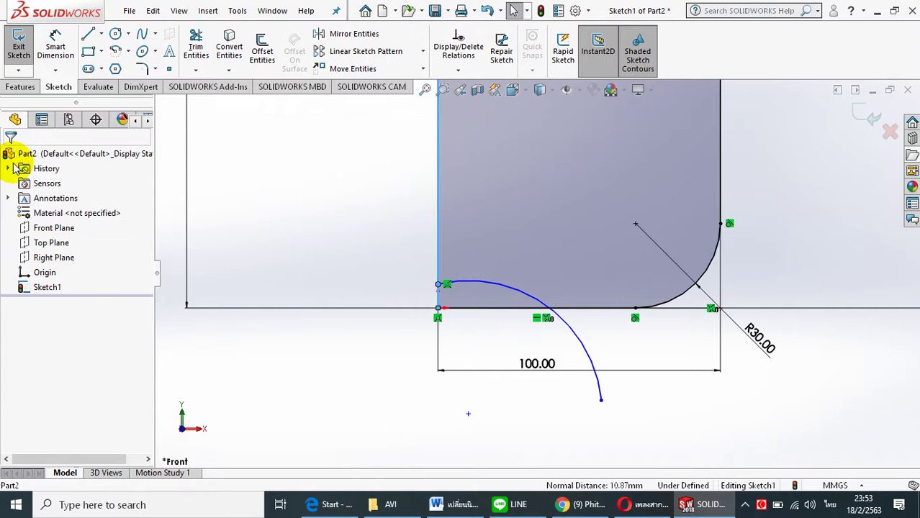
Add a Coincident relation between the arc's centre point and the left vertical edge
{"action": "left_click", "coordinate": [458, 71]}
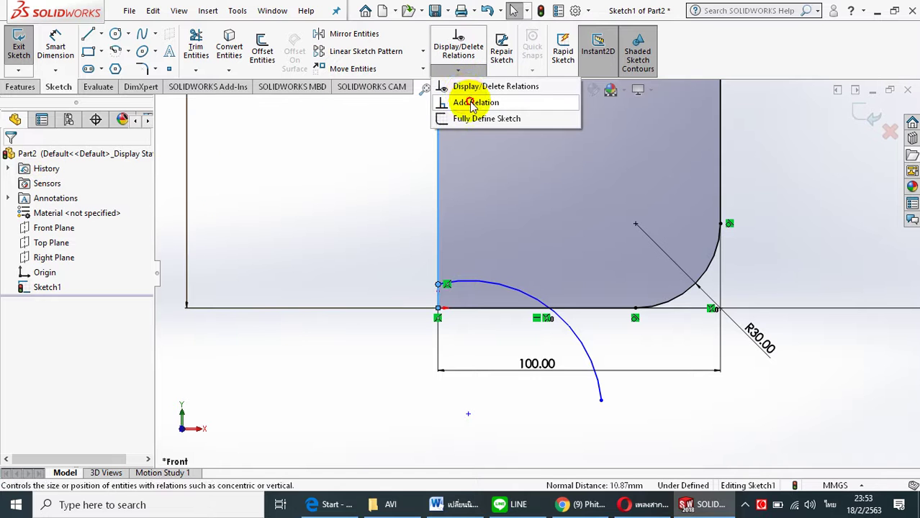
{"action": "left_click", "coordinate": [473, 105]}
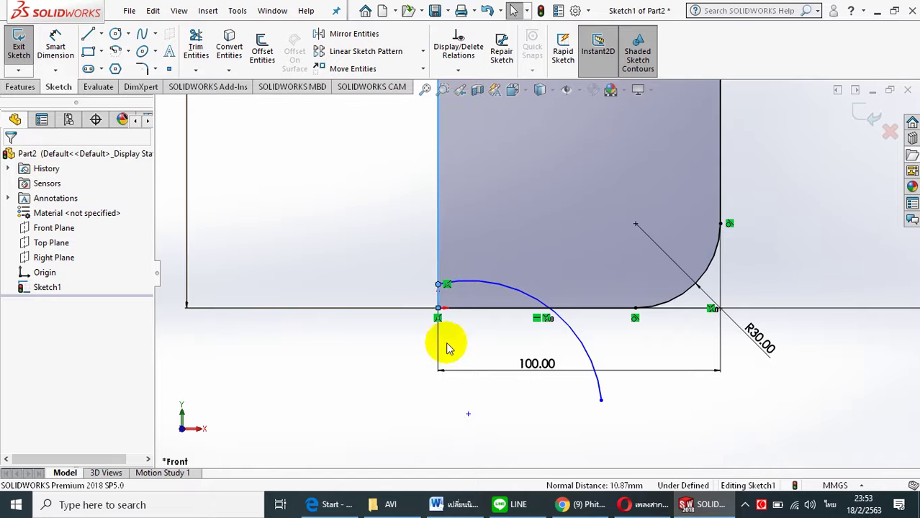
{"action": "left_click", "coordinate": [468, 415]}
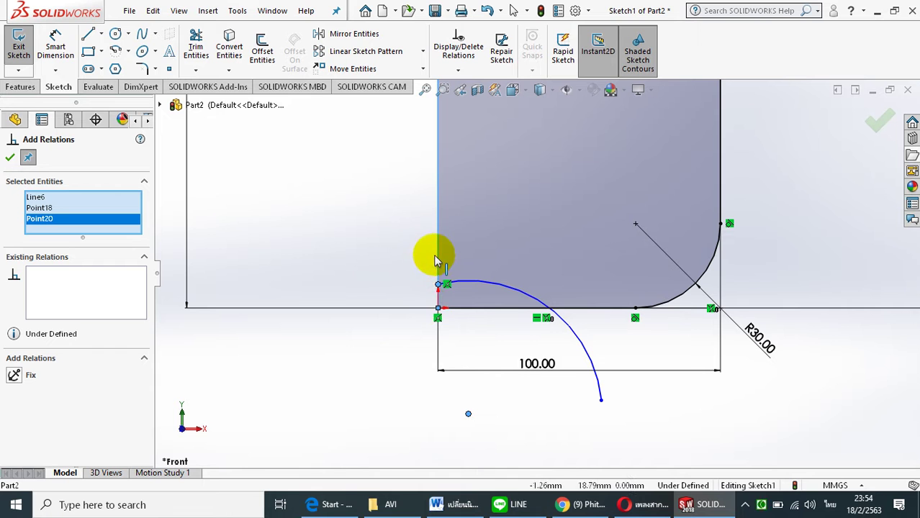
{"action": "right_click", "coordinate": [90, 211]}
{"action": "left_click", "coordinate": [122, 212]}
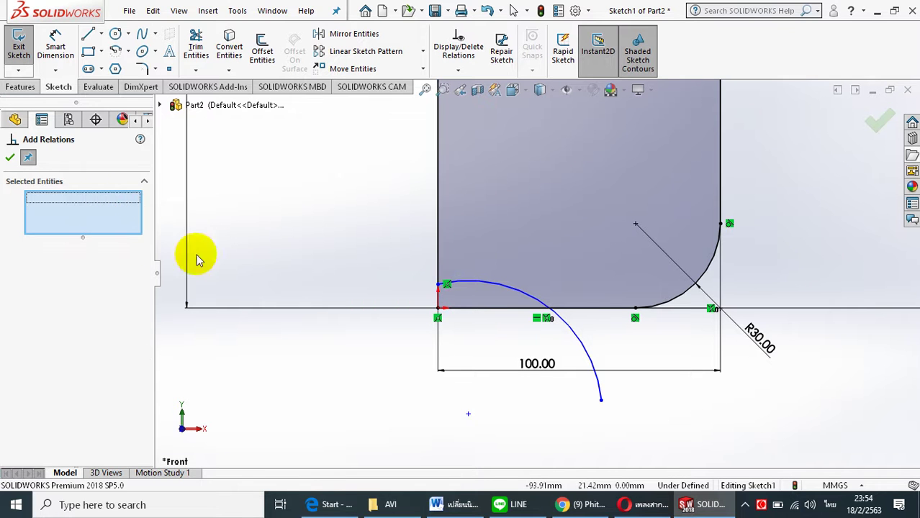
{"action": "left_click", "coordinate": [468, 416]}
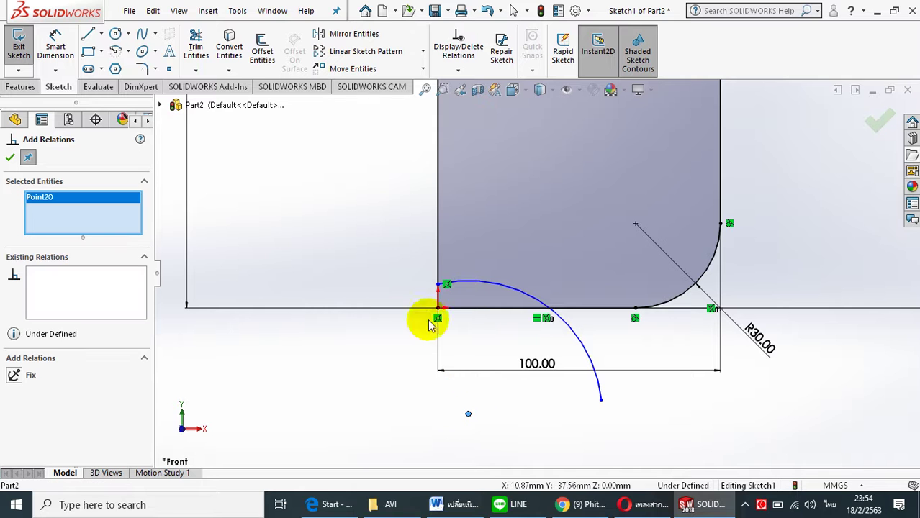
{"action": "left_click", "coordinate": [437, 253]}
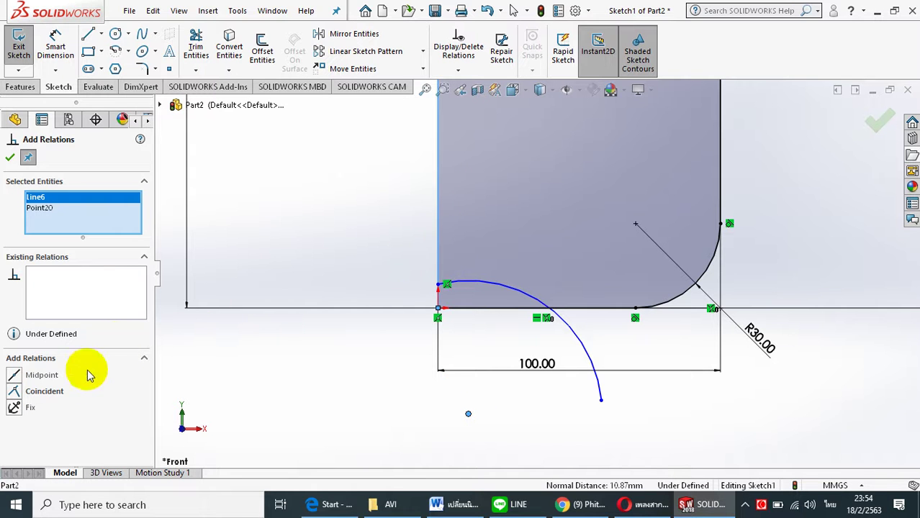
{"action": "left_click", "coordinate": [16, 390]}
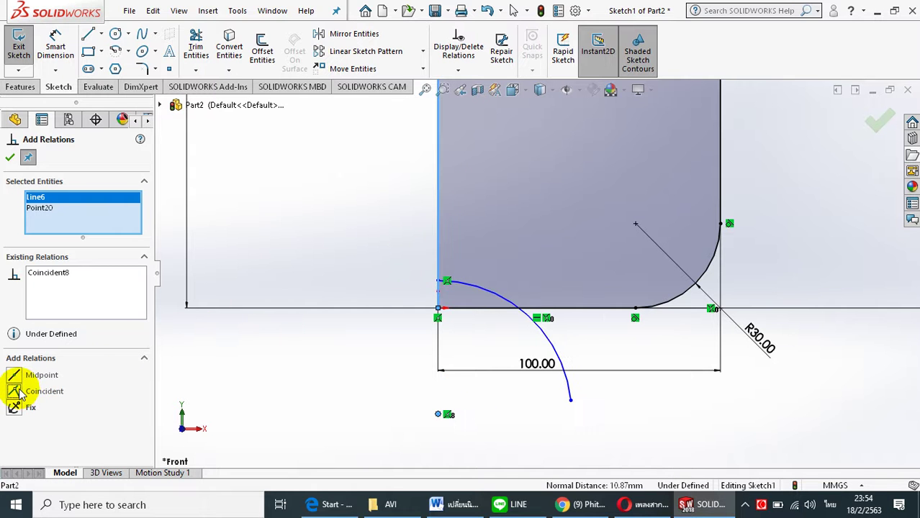
{"action": "left_click", "coordinate": [9, 159]}
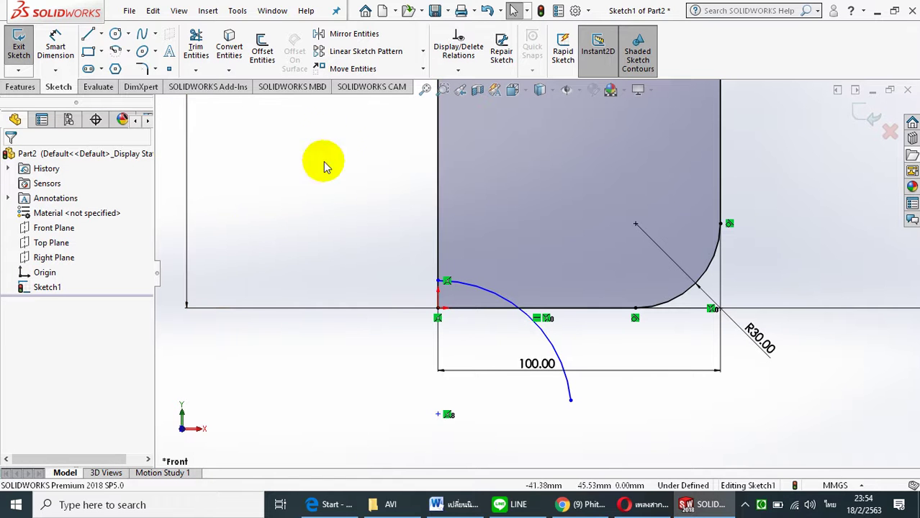
{"action": "left_click", "coordinate": [56, 41]}
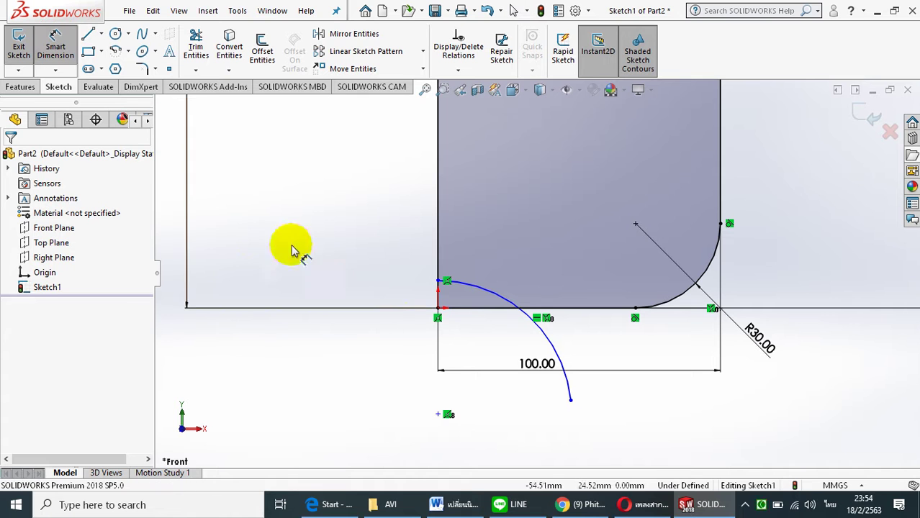
Dimension the arc's upper end point 3 mm from the bottom corner
{"action": "left_click", "coordinate": [437, 285]}
{"action": "left_click", "coordinate": [438, 308]}
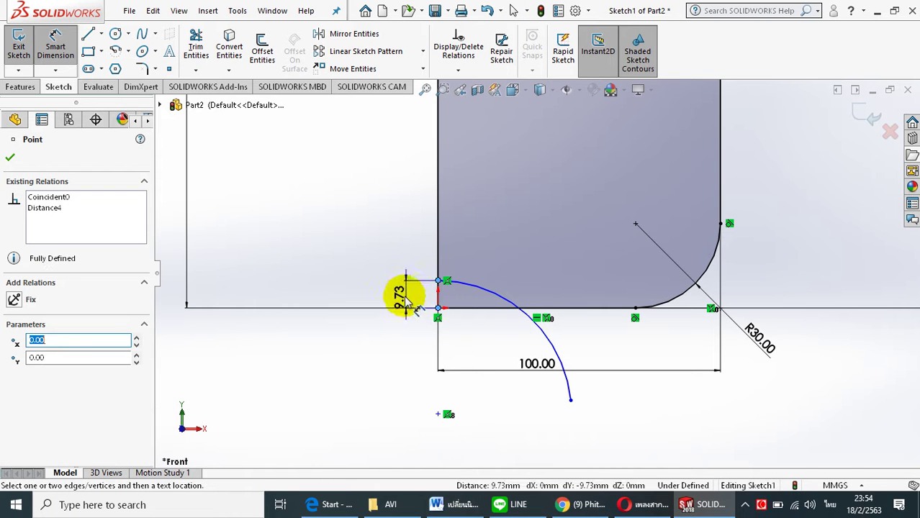
{"action": "left_click", "coordinate": [351, 245]}
{"action": "type", "text": "3"}
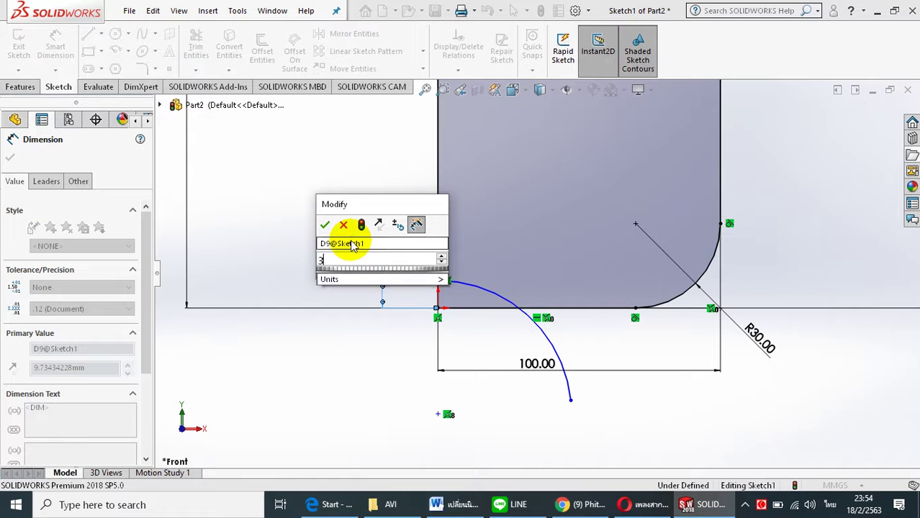
{"action": "key", "text": "Return"}
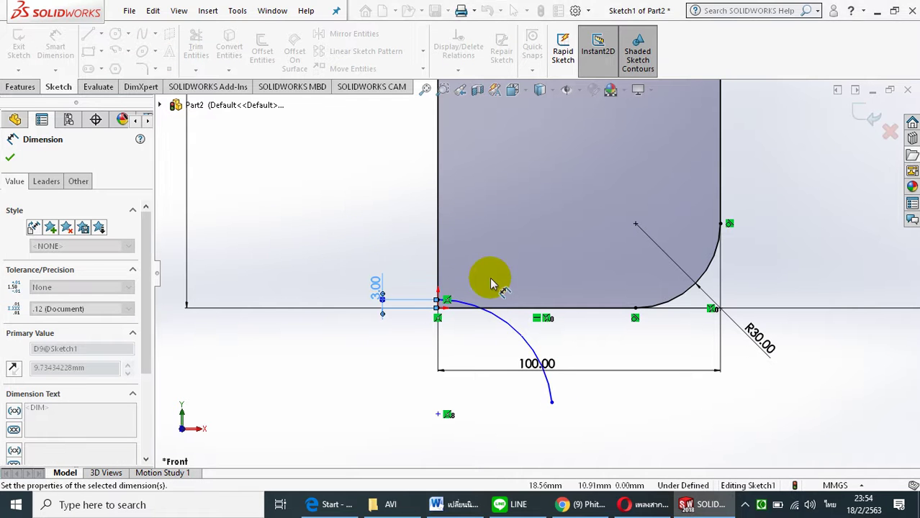
{"action": "scroll", "coordinate": [490, 283], "scroll_direction": "down", "scroll_amount": 2}
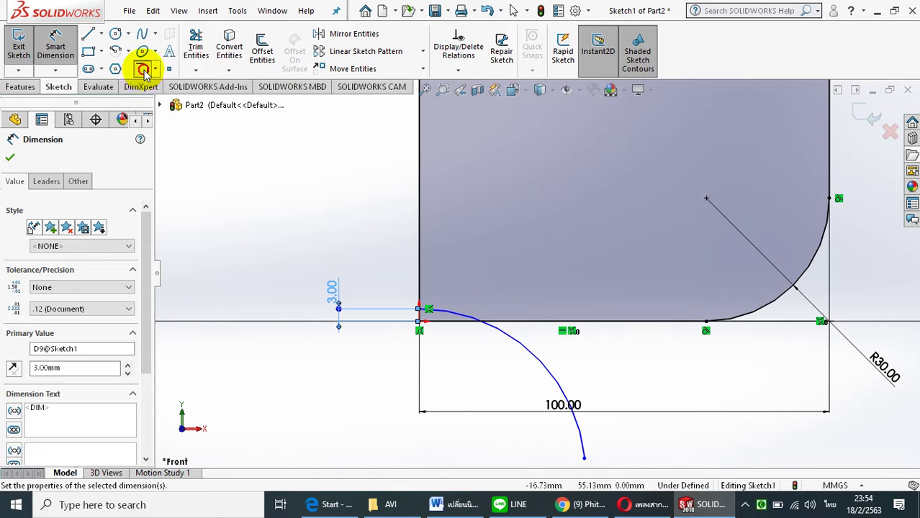
{"action": "left_click", "coordinate": [144, 69]}
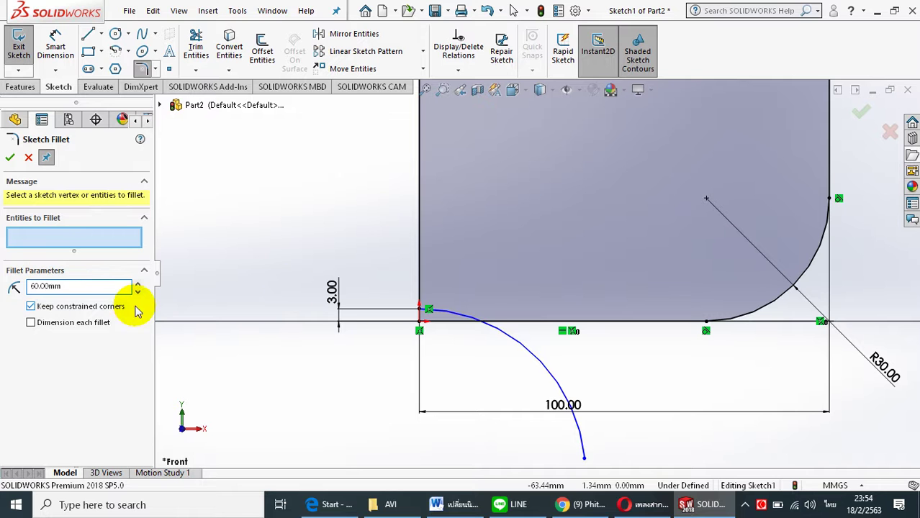
Fillet the corner between the arc and the bottom line with a 60 mm radius
{"action": "left_click", "coordinate": [466, 319]}
{"action": "left_click", "coordinate": [535, 325]}
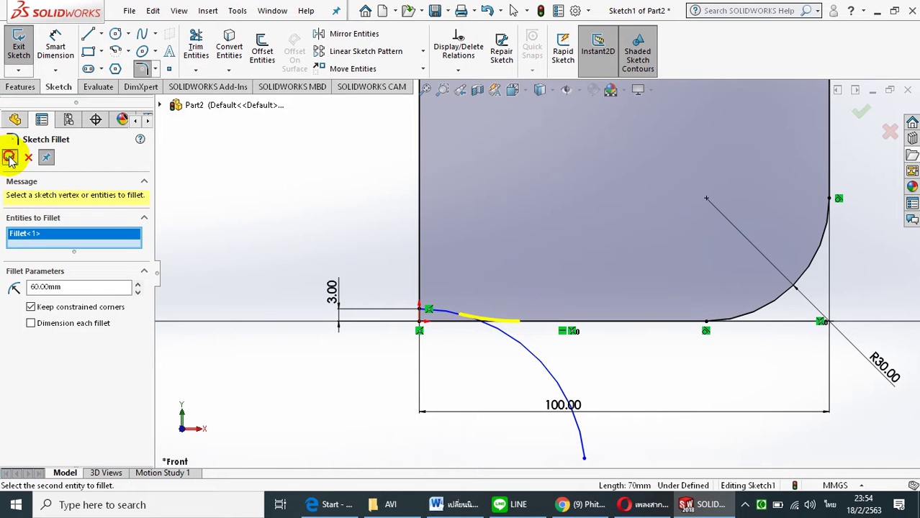
{"action": "left_click", "coordinate": [8, 158]}
{"action": "key", "text": "f"}
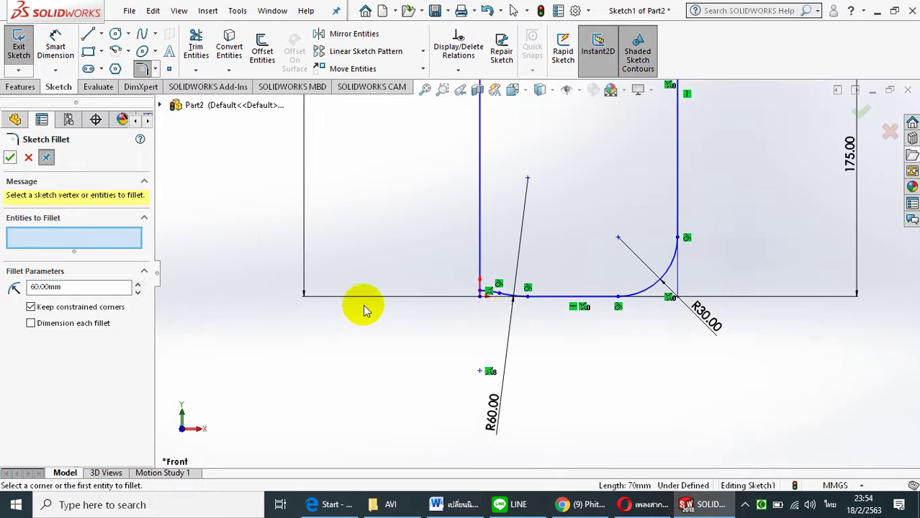
{"action": "left_click", "coordinate": [58, 45]}
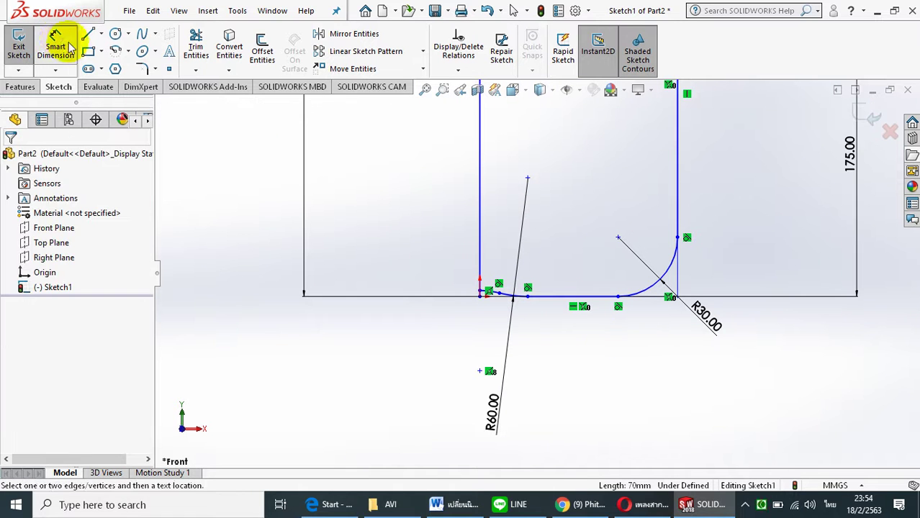
Dimension the distance between the left and right vertical edges as 100 mm
{"action": "left_click", "coordinate": [676, 193]}
{"action": "left_click", "coordinate": [483, 201]}
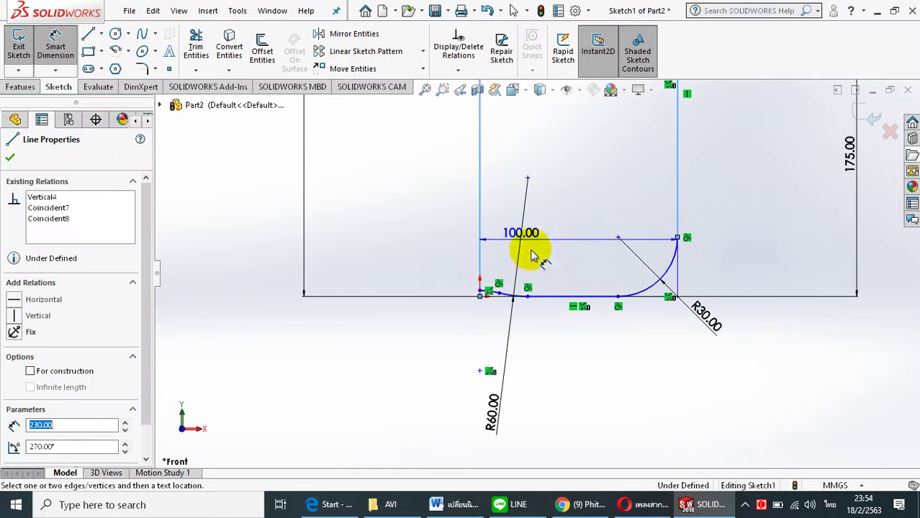
{"action": "left_click", "coordinate": [589, 347]}
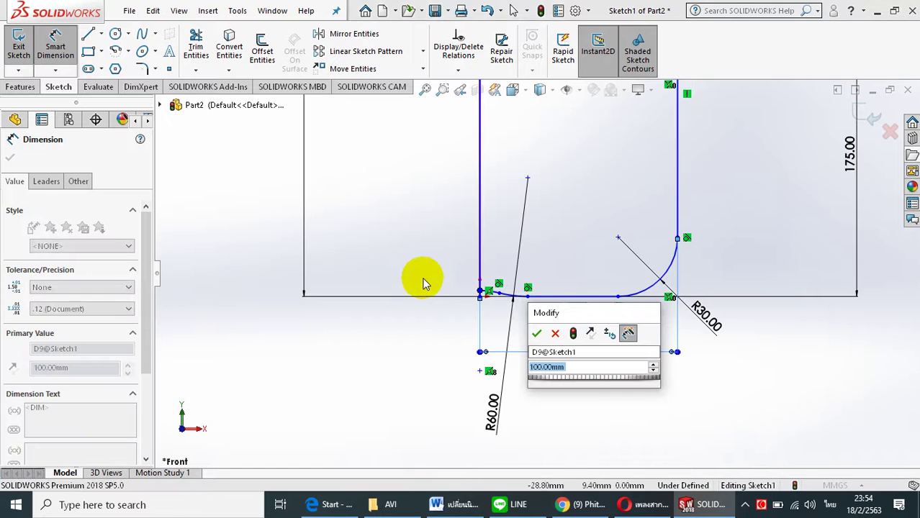
{"action": "left_click", "coordinate": [535, 332]}
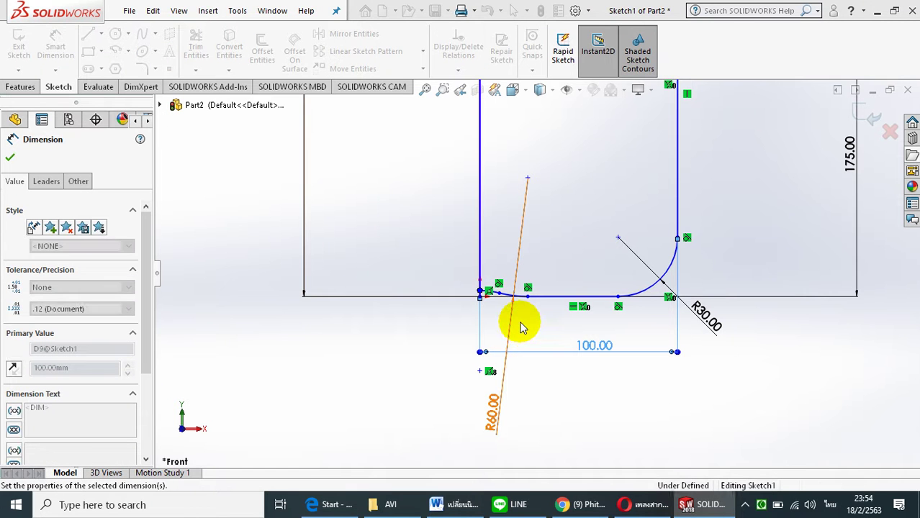
{"action": "scroll", "coordinate": [494, 299], "scroll_direction": "down", "scroll_amount": 1}
{"action": "scroll", "coordinate": [494, 299], "scroll_direction": "down", "scroll_amount": 1}
{"action": "scroll", "coordinate": [496, 302], "scroll_direction": "down", "scroll_amount": 2}
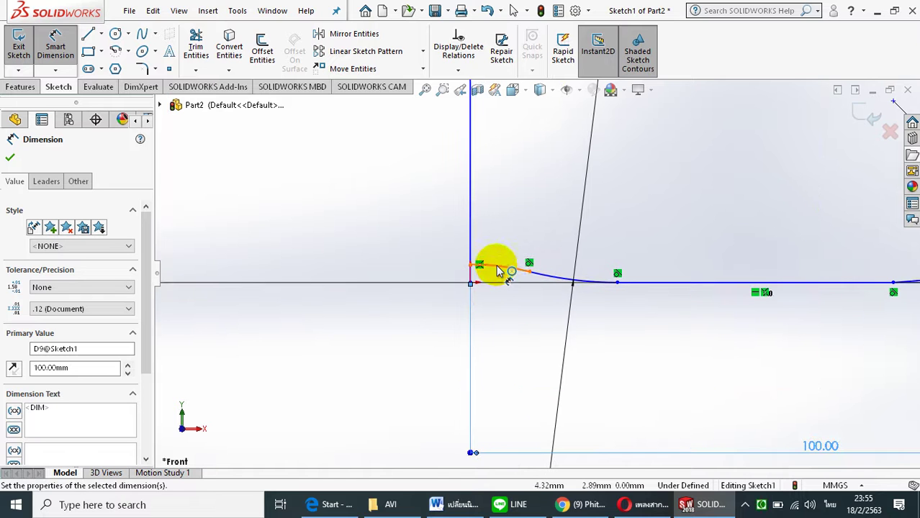
Change the bottom-left arc's R40.56 radius dimension to 75 mm
{"action": "key", "text": "a"}
{"action": "key", "text": "Escape"}
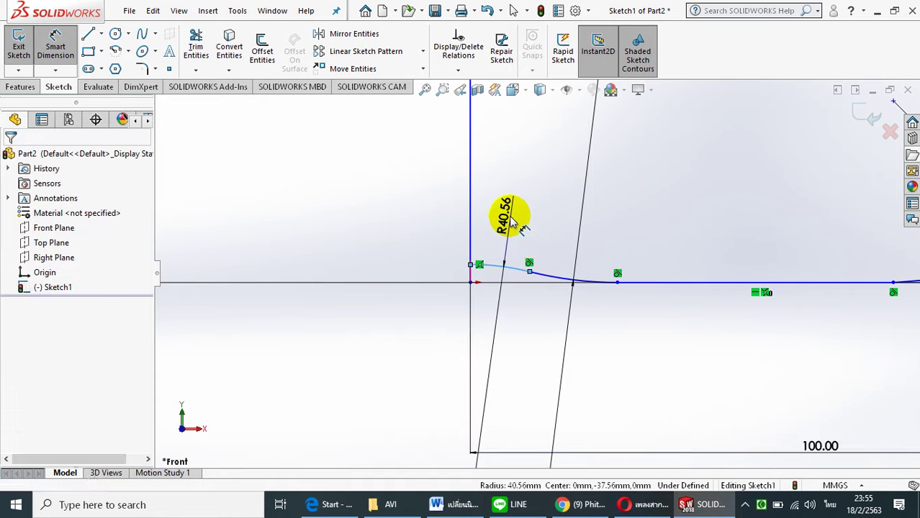
{"action": "double_click", "coordinate": [503, 180]}
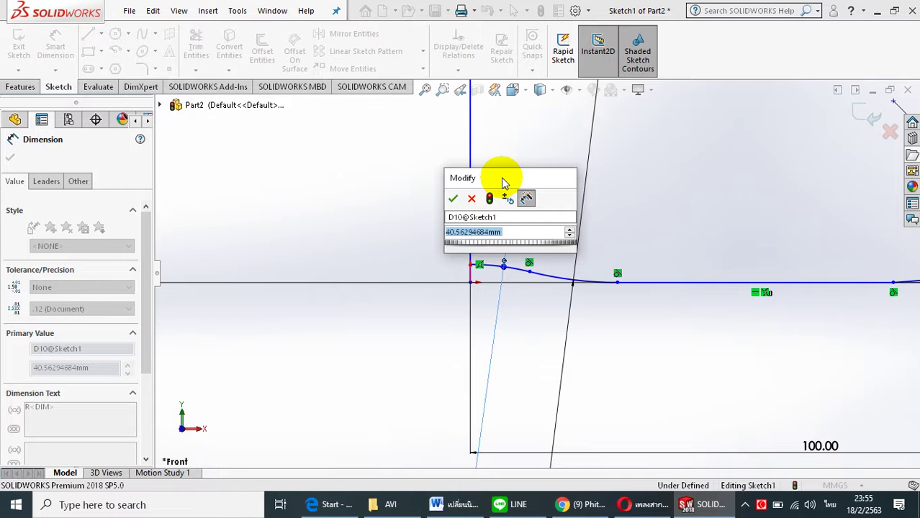
{"action": "key", "text": "BackSpace"}
{"action": "key", "text": "Escape"}
{"action": "type", "text": "75"}
{"action": "key", "text": "Return"}
{"action": "scroll", "coordinate": [529, 196], "scroll_direction": "up", "scroll_amount": 3}
{"action": "scroll", "coordinate": [534, 190], "scroll_direction": "up", "scroll_amount": 2}
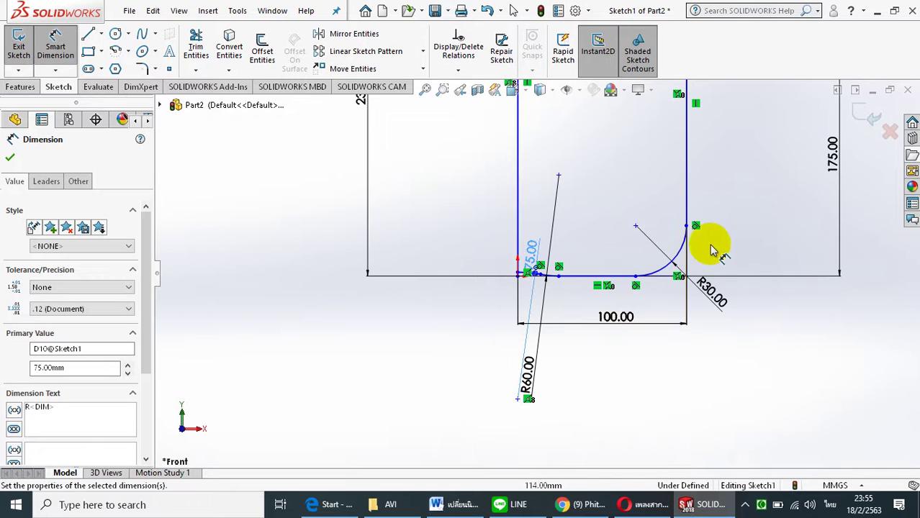
{"action": "scroll", "coordinate": [720, 281], "scroll_direction": "up", "scroll_amount": 3}
{"action": "scroll", "coordinate": [734, 303], "scroll_direction": "up", "scroll_amount": 1}
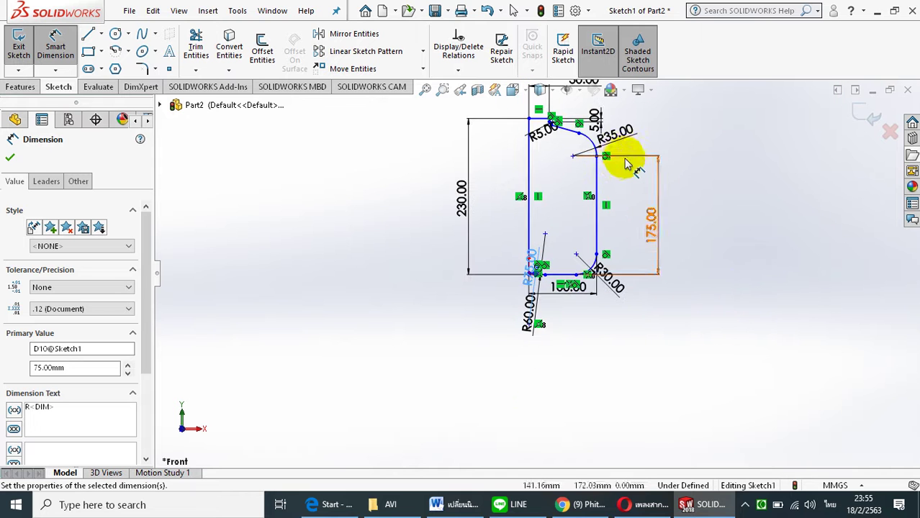
{"action": "scroll", "coordinate": [616, 141], "scroll_direction": "down", "scroll_amount": 1}
{"action": "scroll", "coordinate": [590, 148], "scroll_direction": "down", "scroll_amount": 1}
{"action": "scroll", "coordinate": [592, 187], "scroll_direction": "down", "scroll_amount": 2}
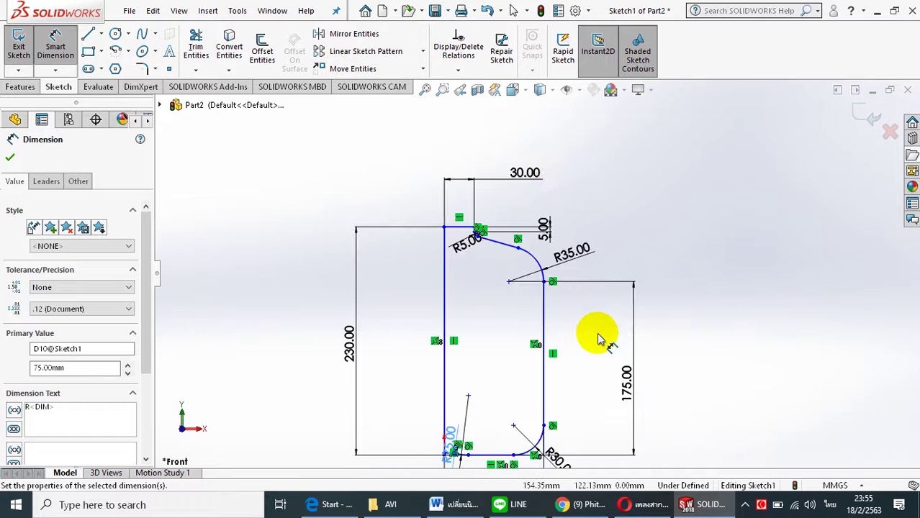
{"action": "scroll", "coordinate": [599, 337], "scroll_direction": "up", "scroll_amount": 1}
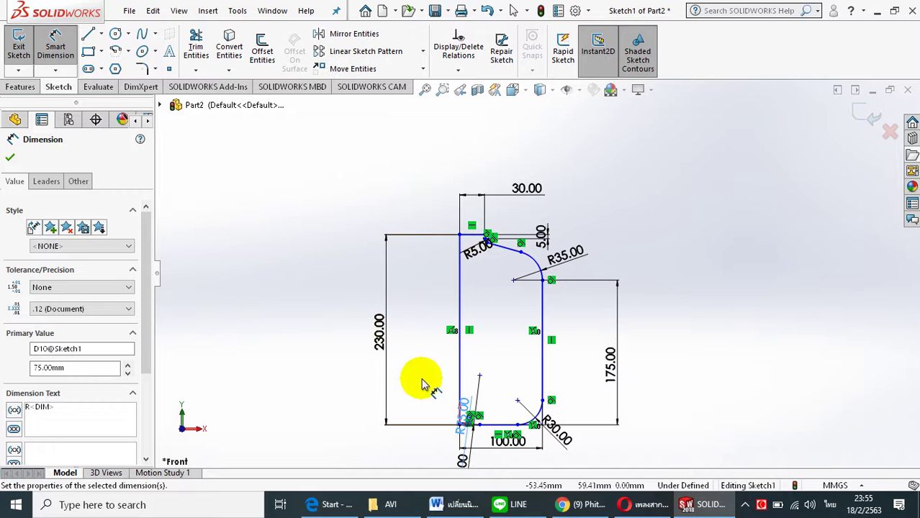
{"action": "left_click", "coordinate": [211, 220]}
{"action": "left_click", "coordinate": [56, 46]}
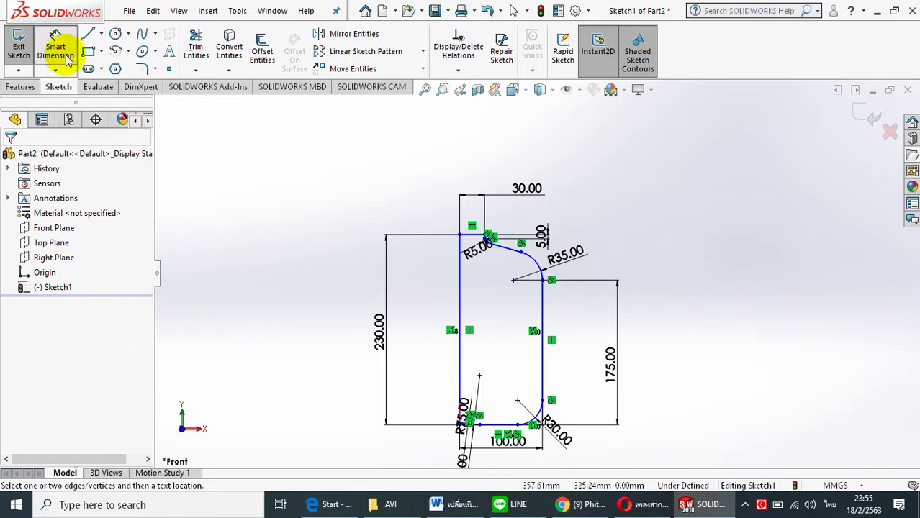
{"action": "scroll", "coordinate": [490, 447], "scroll_direction": "down", "scroll_amount": 3}
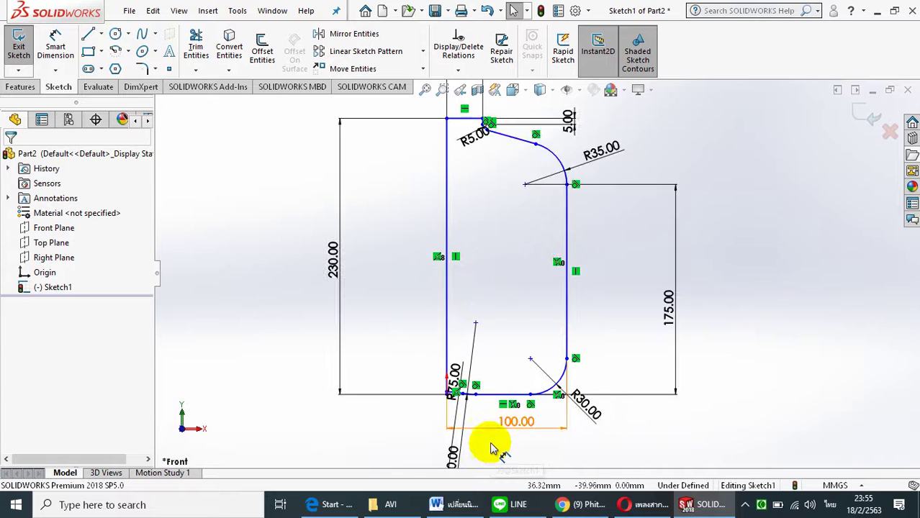
{"action": "scroll", "coordinate": [486, 392], "scroll_direction": "down", "scroll_amount": 3}
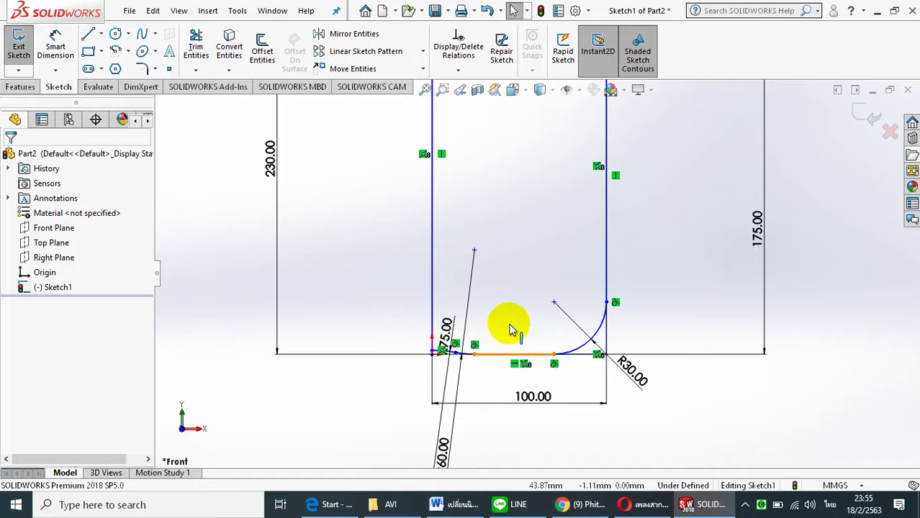
{"action": "left_click_drag", "start_coordinate": [507, 331], "coordinate": [511, 319]}
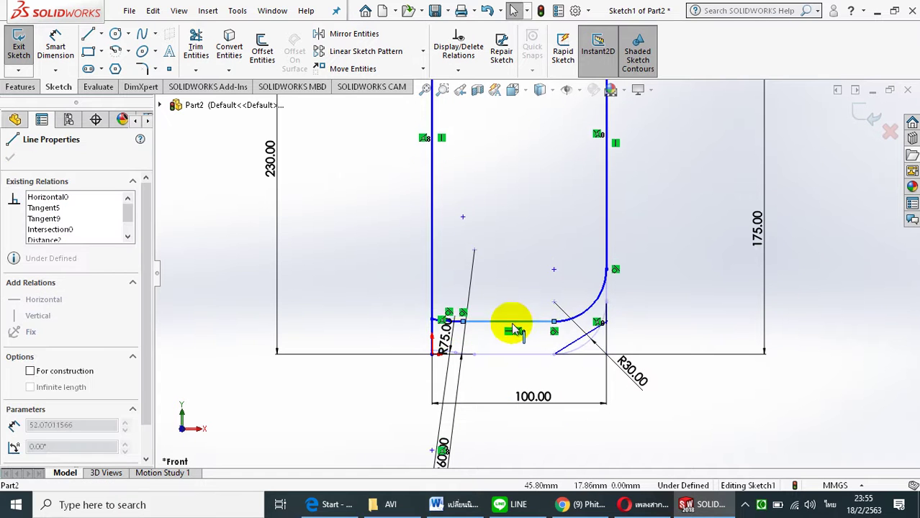
{"action": "left_click_drag", "start_coordinate": [511, 319], "coordinate": [512, 340]}
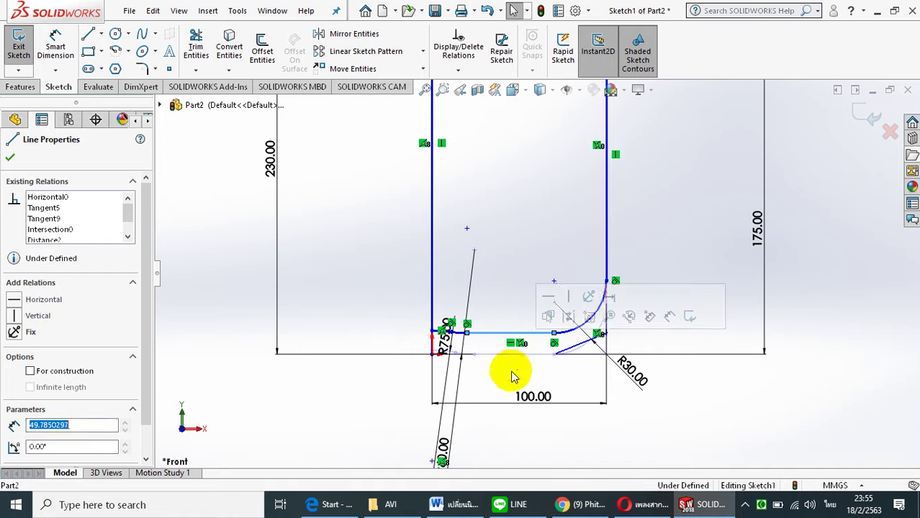
{"action": "left_click", "coordinate": [497, 358]}
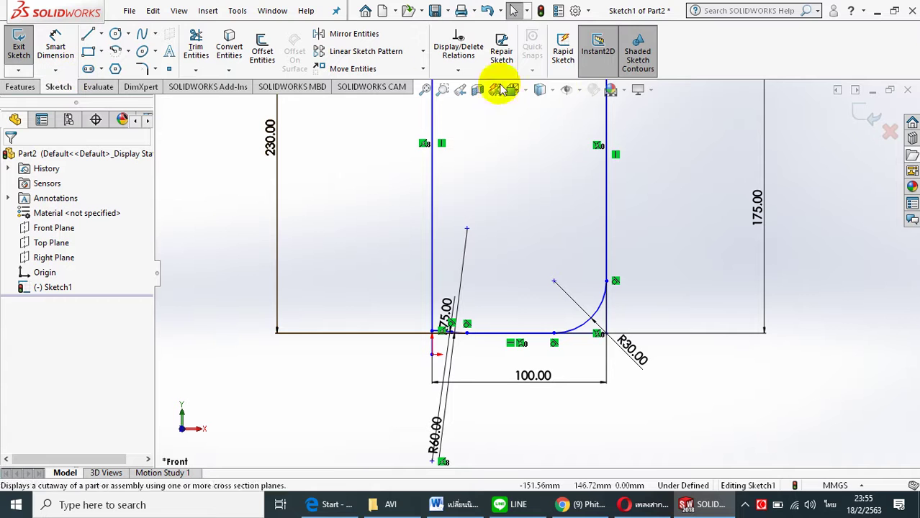
Pick the corner point, bottom line and origin for a relation, then clear them and cancel
{"action": "left_click", "coordinate": [458, 69]}
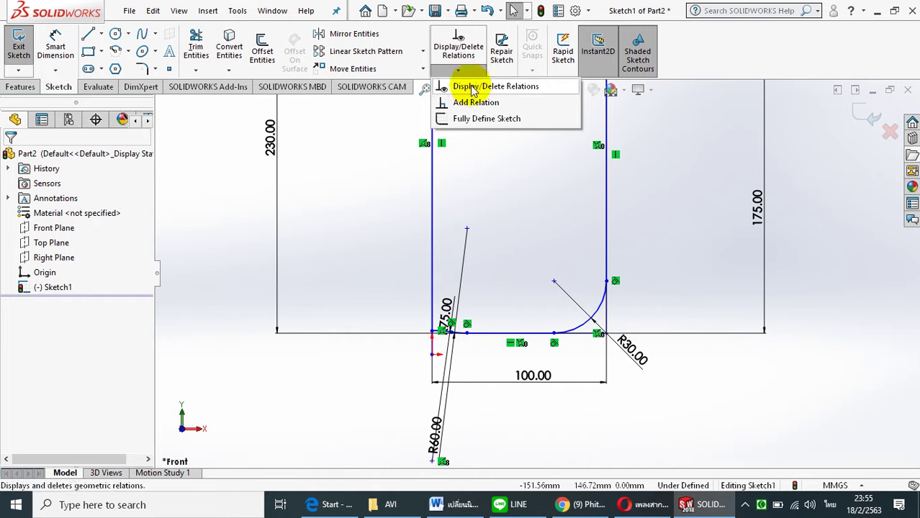
{"action": "left_click", "coordinate": [433, 355]}
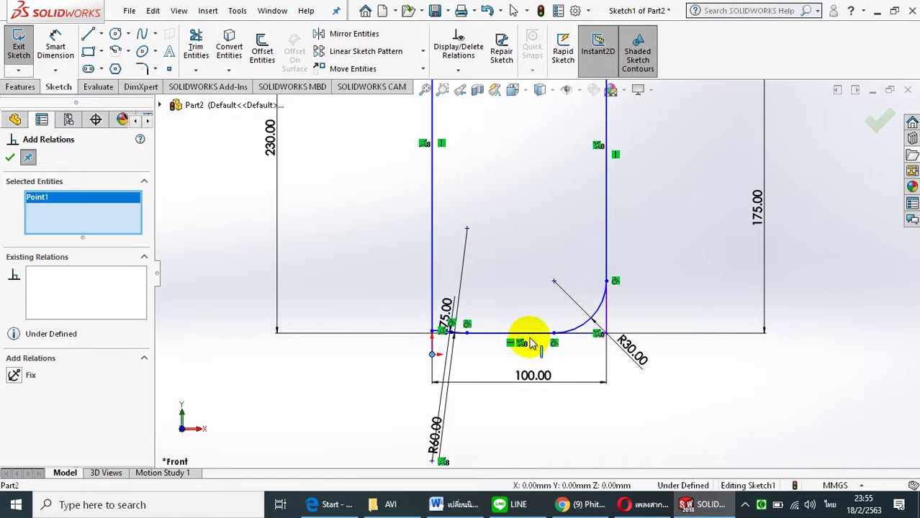
{"action": "left_click", "coordinate": [467, 333]}
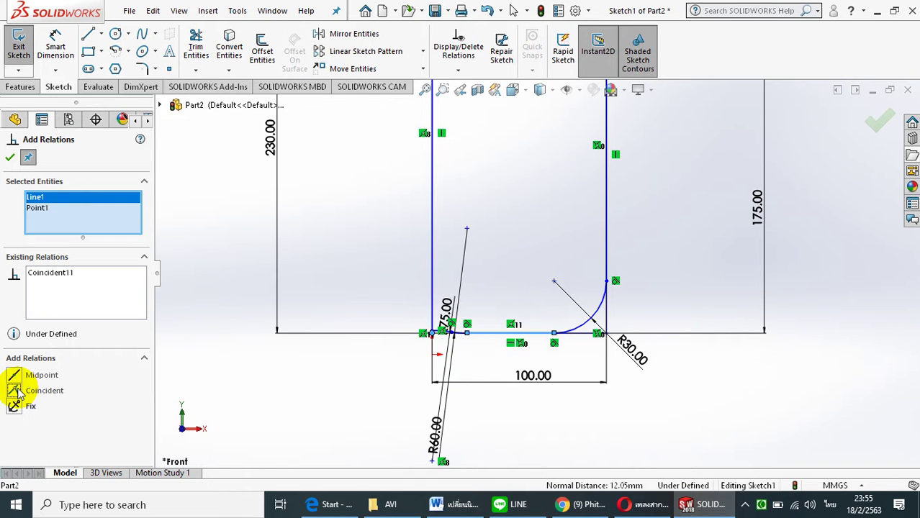
{"action": "scroll", "coordinate": [441, 363], "scroll_direction": "down", "scroll_amount": 1}
{"action": "scroll", "coordinate": [450, 356], "scroll_direction": "down", "scroll_amount": 1}
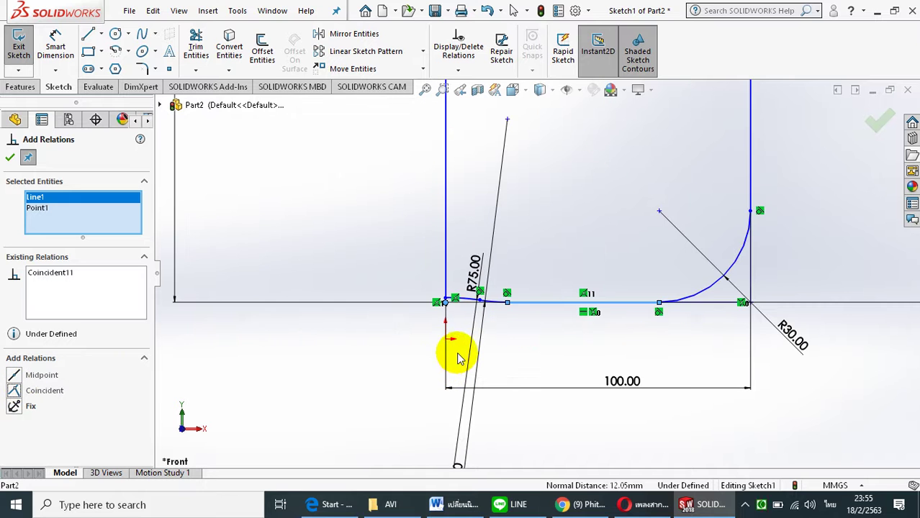
{"action": "scroll", "coordinate": [454, 353], "scroll_direction": "down", "scroll_amount": 1}
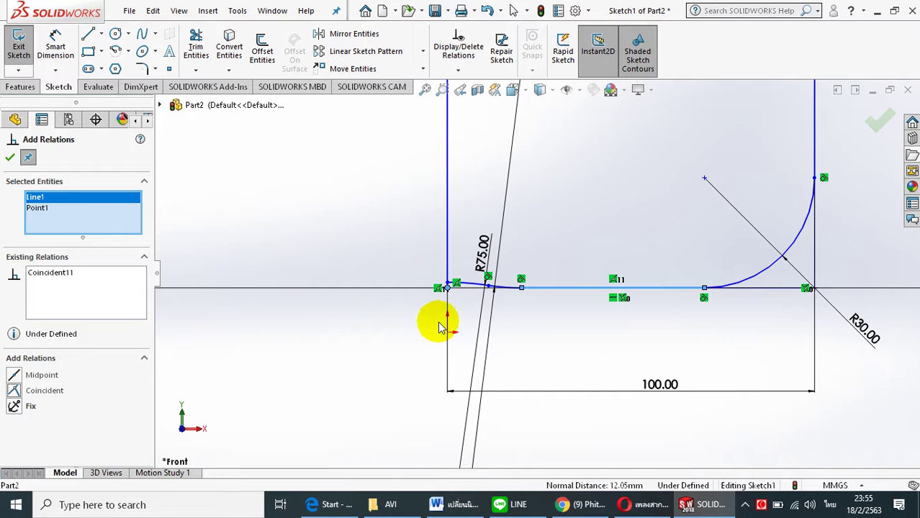
{"action": "left_click", "coordinate": [448, 333]}
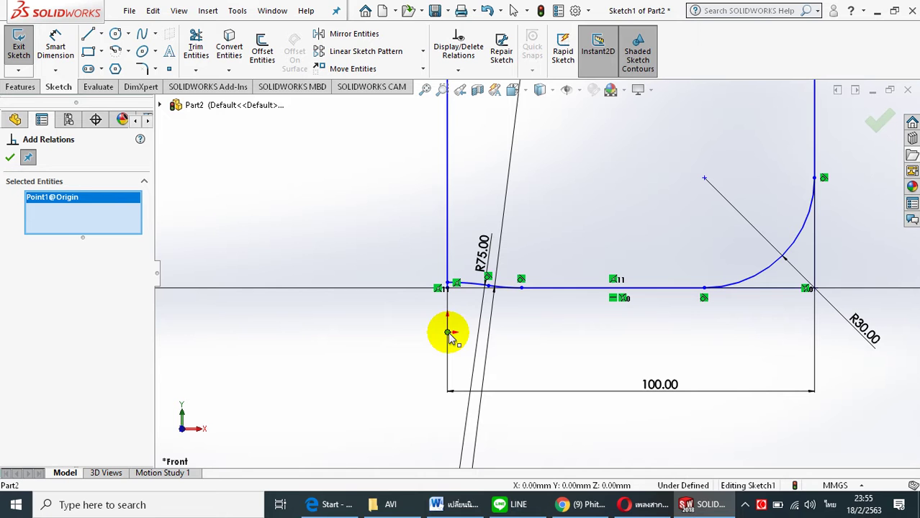
{"action": "right_click", "coordinate": [105, 218]}
{"action": "left_click", "coordinate": [120, 226]}
{"action": "left_click", "coordinate": [10, 158]}
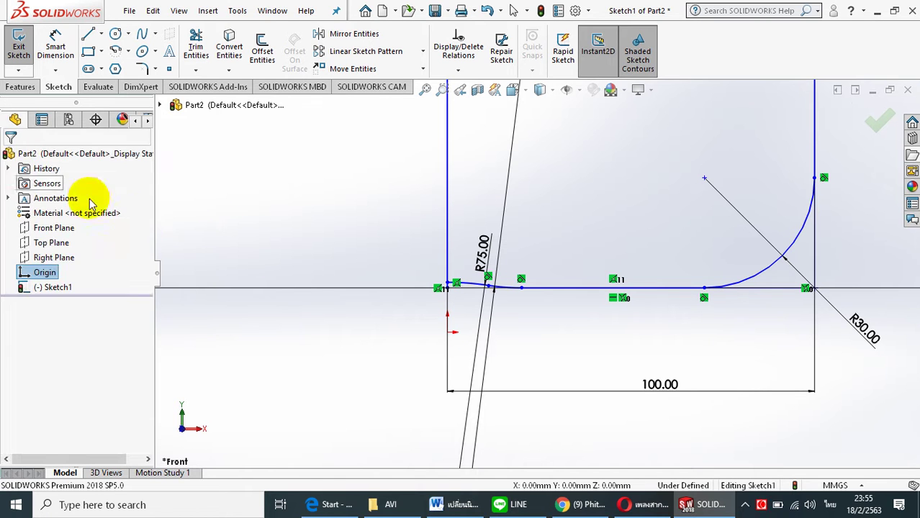
Add a Coincident relation between the sketch origin and the bottom line
{"action": "left_click", "coordinate": [458, 70]}
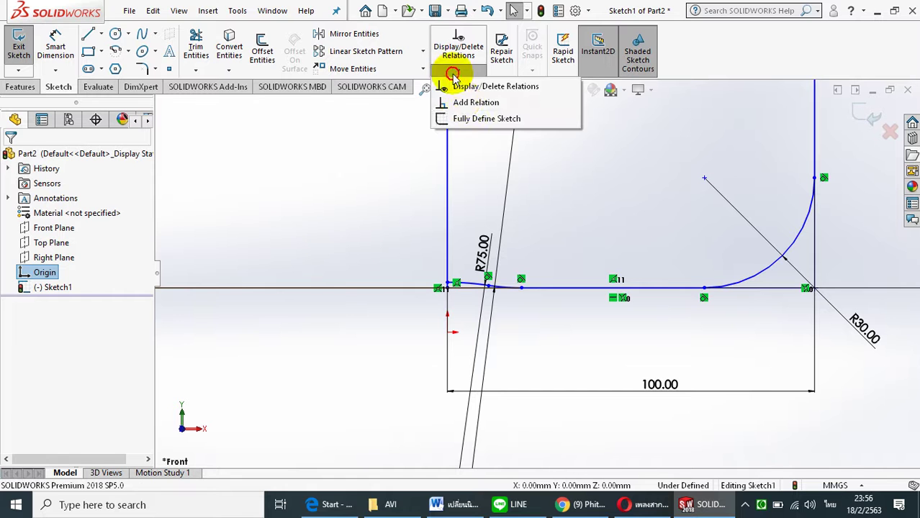
{"action": "left_click", "coordinate": [461, 100]}
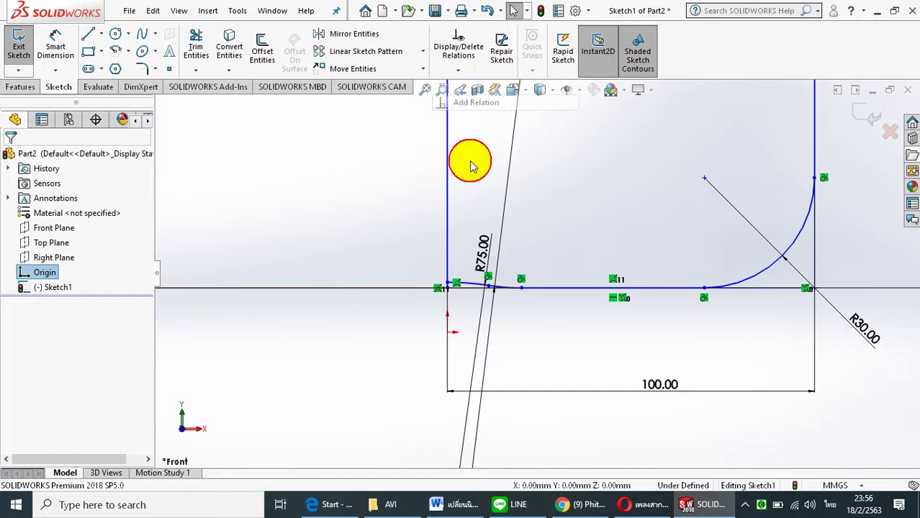
{"action": "left_click", "coordinate": [448, 332]}
{"action": "left_click", "coordinate": [605, 289]}
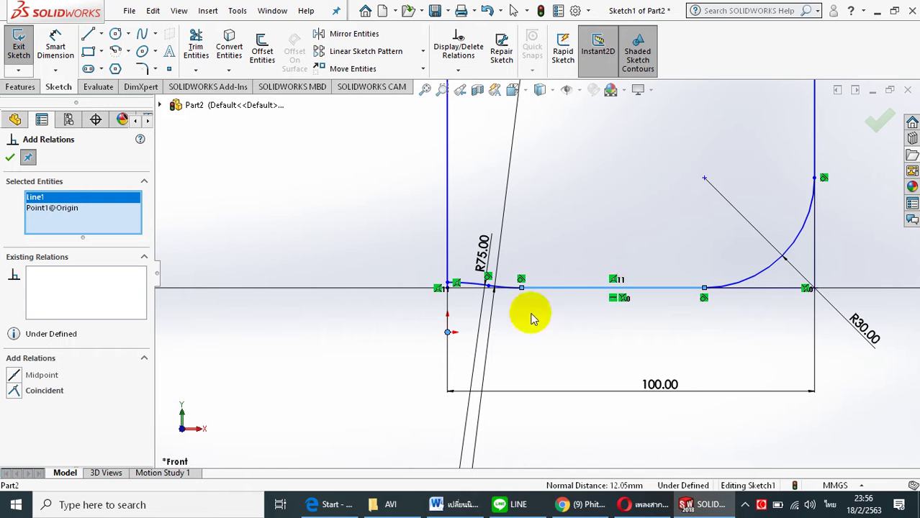
{"action": "left_click", "coordinate": [16, 391]}
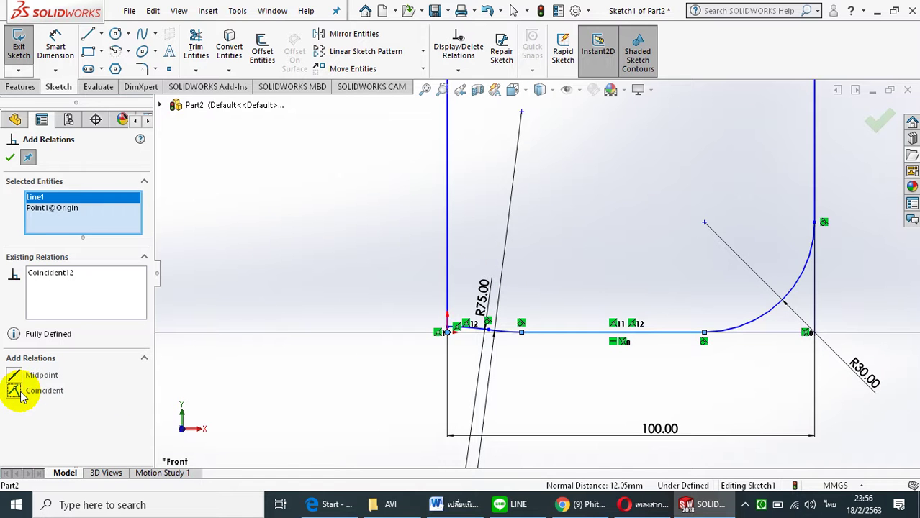
{"action": "left_click", "coordinate": [7, 159]}
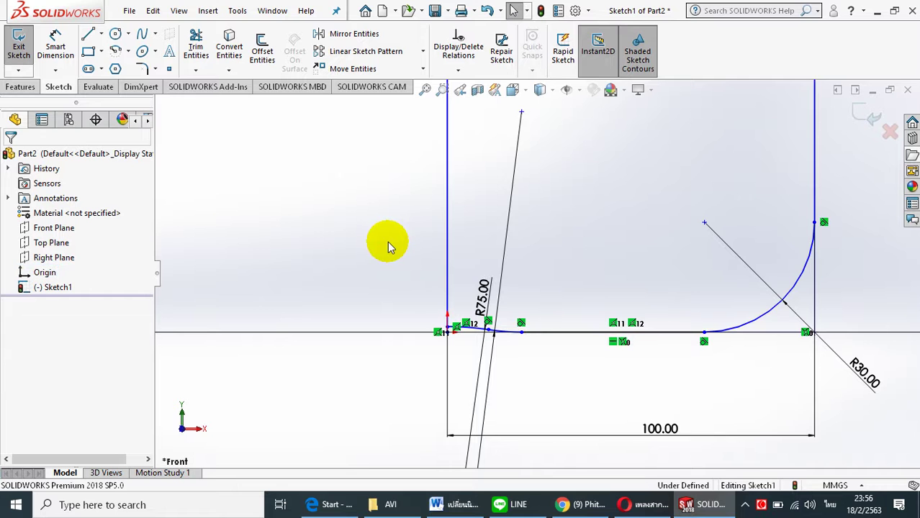
Add a 3 mm vertical dimension between the profile's bottom end point and the origin
{"action": "key", "text": "z"}
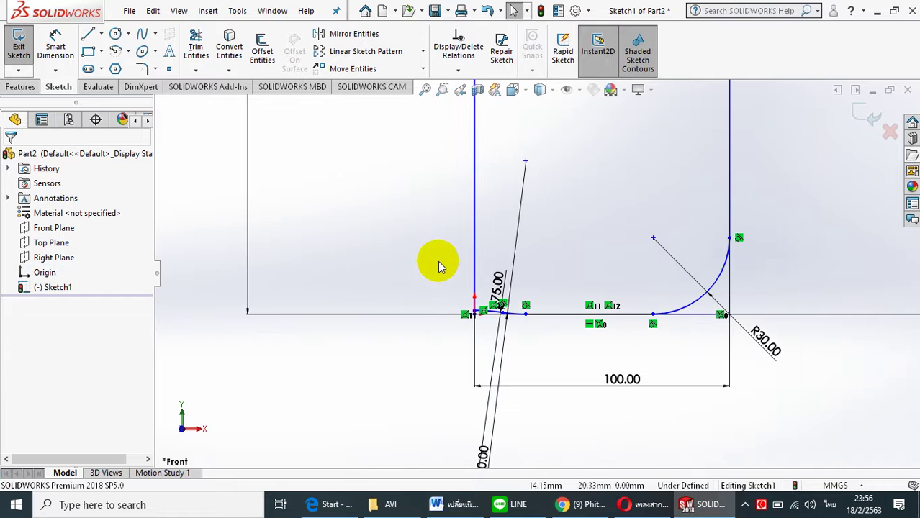
{"action": "scroll", "coordinate": [497, 338], "scroll_direction": "down", "scroll_amount": 2}
{"action": "scroll", "coordinate": [485, 329], "scroll_direction": "up", "scroll_amount": 2}
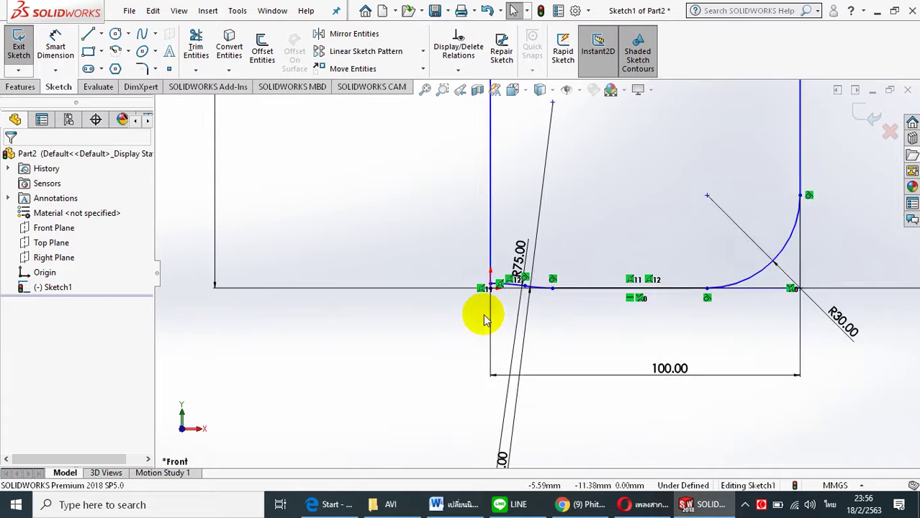
{"action": "scroll", "coordinate": [497, 292], "scroll_direction": "down", "scroll_amount": 2}
{"action": "scroll", "coordinate": [504, 281], "scroll_direction": "down", "scroll_amount": 2}
{"action": "scroll", "coordinate": [509, 273], "scroll_direction": "down", "scroll_amount": 1}
{"action": "left_click", "coordinate": [56, 44]}
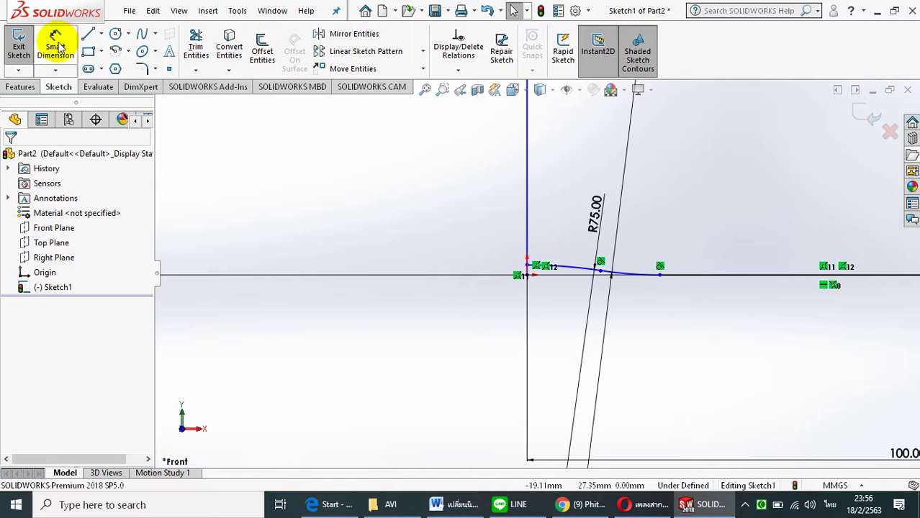
{"action": "left_click", "coordinate": [529, 276]}
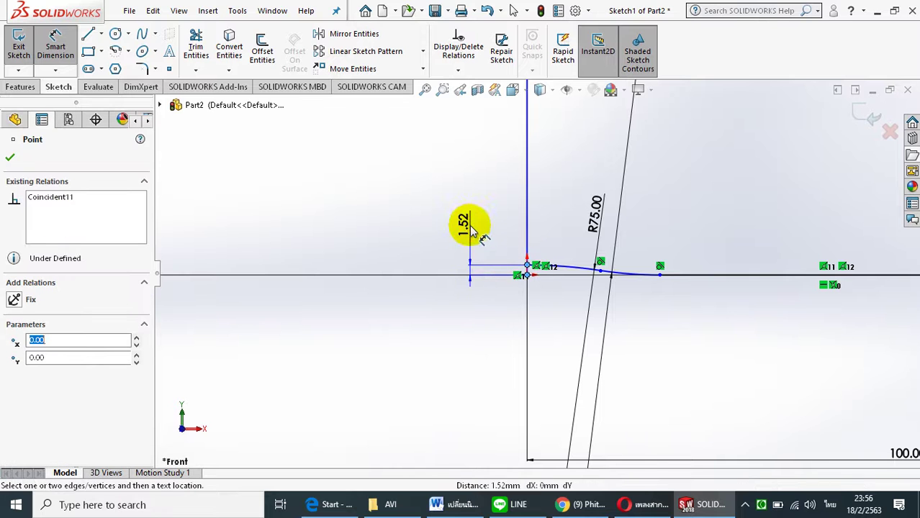
{"action": "left_click", "coordinate": [464, 223]}
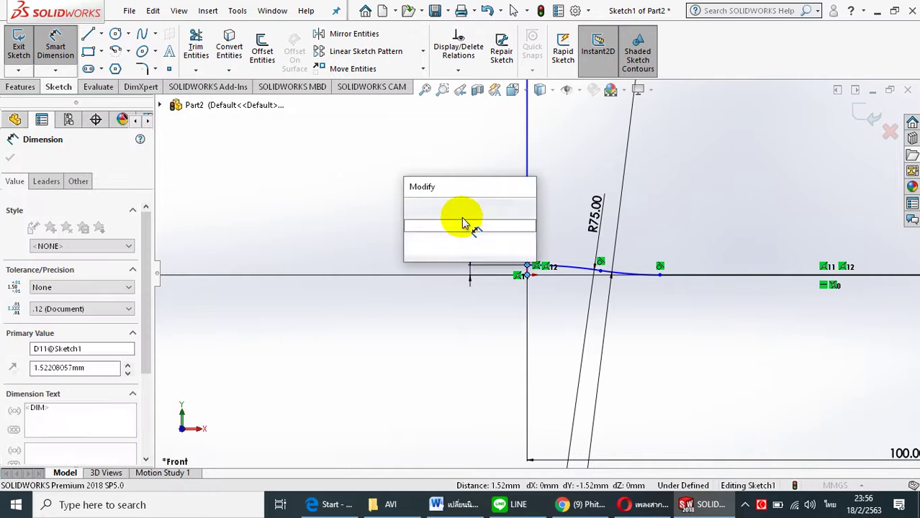
{"action": "type", "text": "3"}
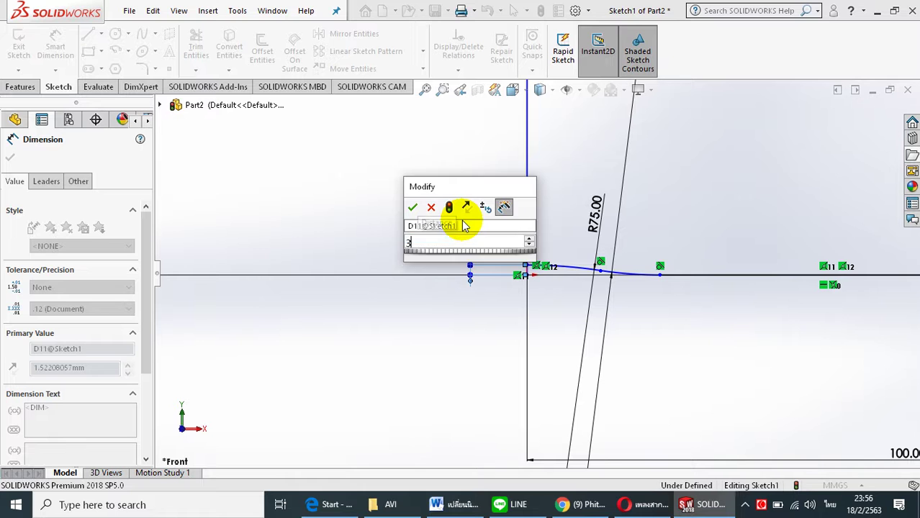
{"action": "key", "text": "Return"}
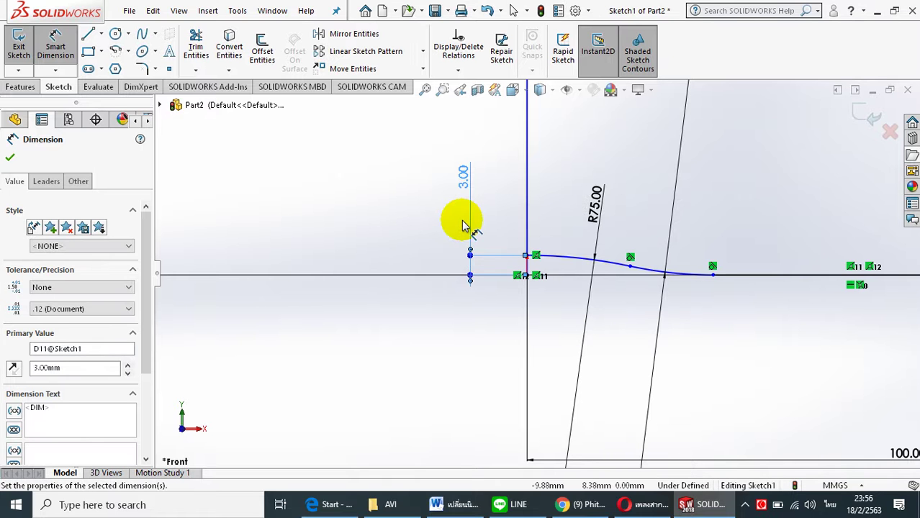
{"action": "left_click", "coordinate": [471, 354]}
Zoom out to the whole profile and inspect the long vertical line's existing relations
{"action": "key", "text": "f"}
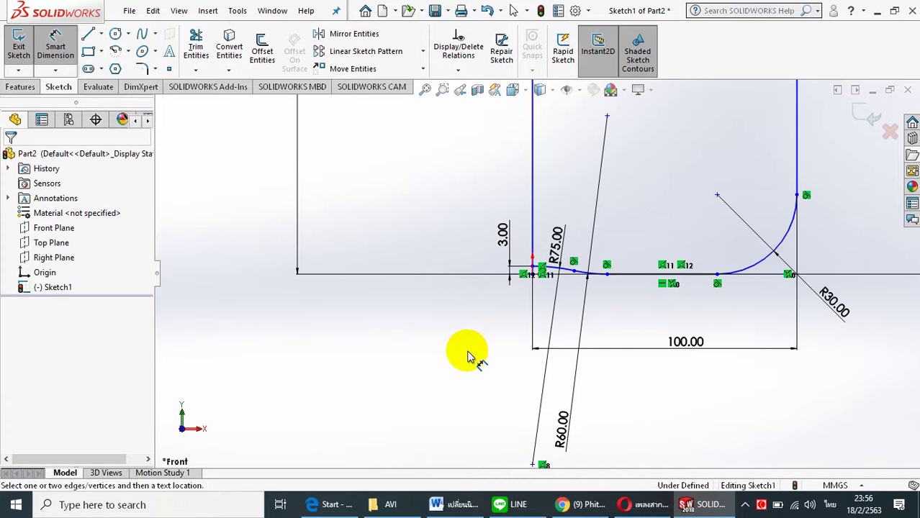
{"action": "scroll", "coordinate": [534, 288], "scroll_direction": "down", "scroll_amount": 1}
{"action": "scroll", "coordinate": [540, 253], "scroll_direction": "down", "scroll_amount": 2}
{"action": "scroll", "coordinate": [544, 216], "scroll_direction": "down", "scroll_amount": 2}
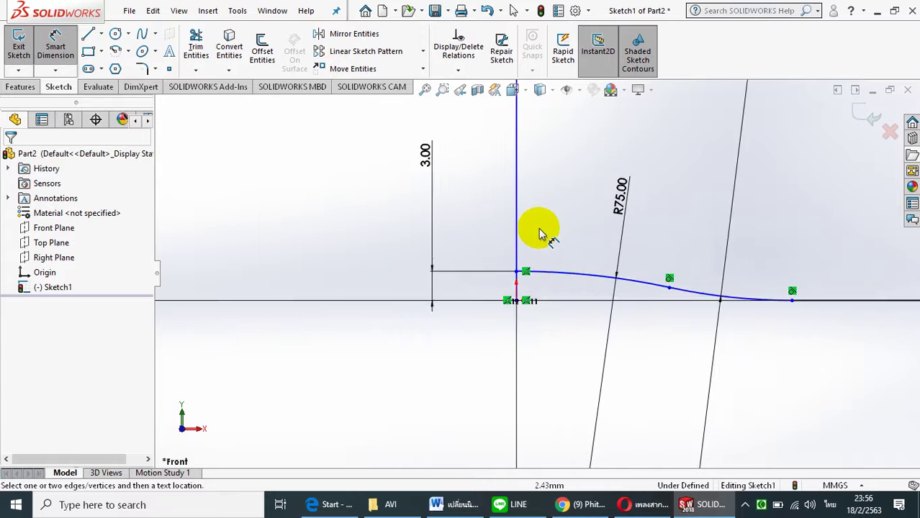
{"action": "scroll", "coordinate": [543, 225], "scroll_direction": "down", "scroll_amount": 1}
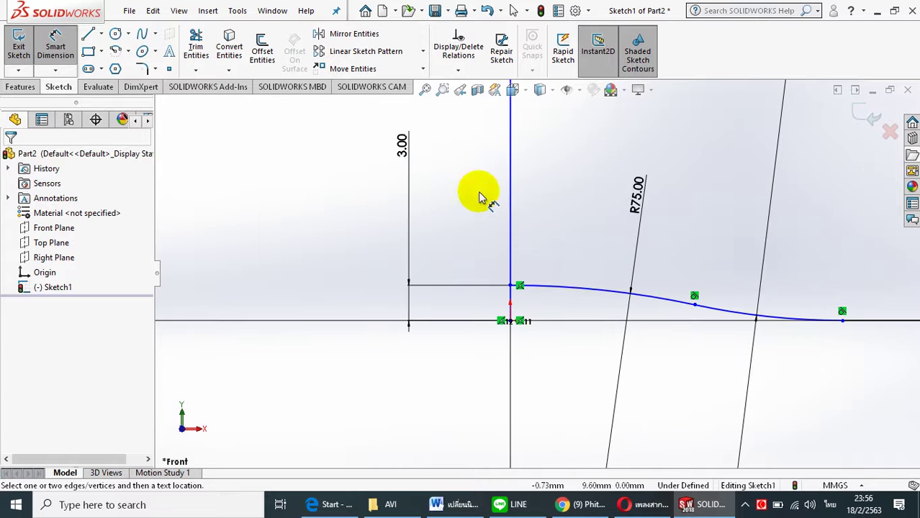
{"action": "left_click", "coordinate": [465, 71]}
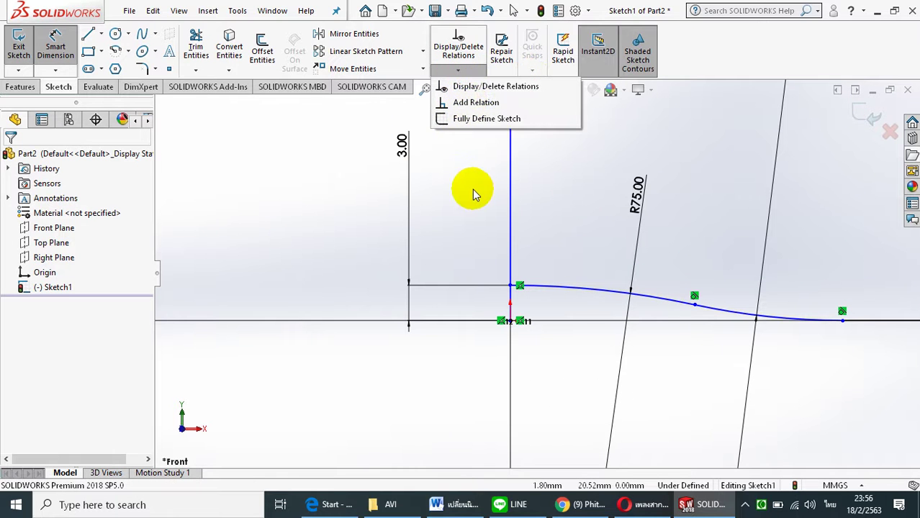
{"action": "left_click", "coordinate": [55, 47]}
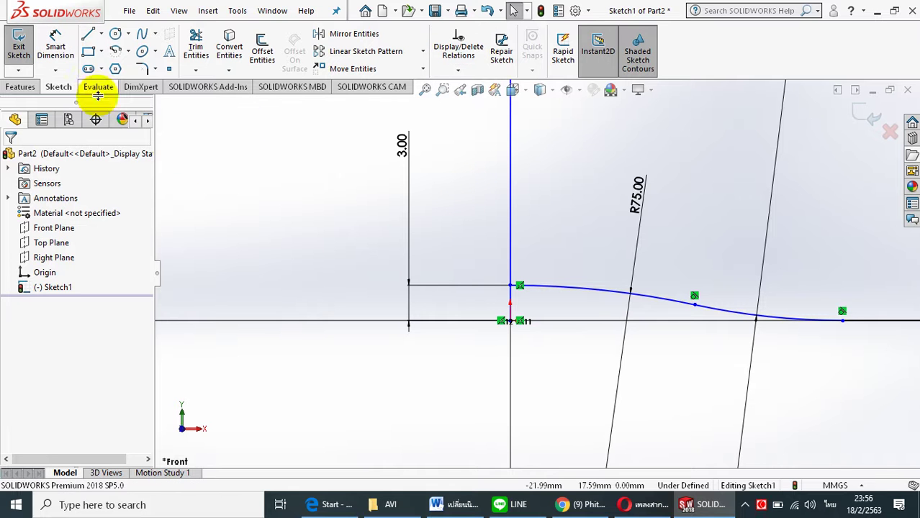
{"action": "key", "text": "z"}
{"action": "key", "text": "z"}
{"action": "key", "text": "z"}
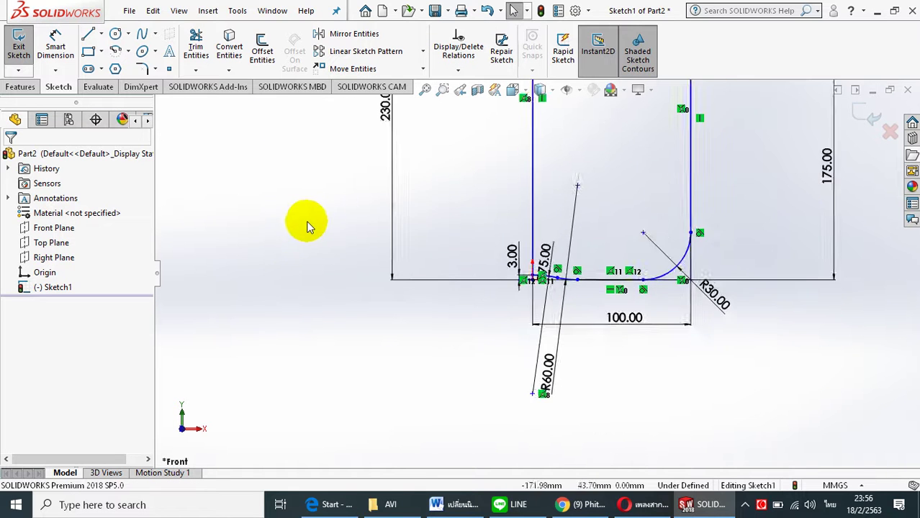
{"action": "key", "text": "z"}
{"action": "key", "text": "z"}
{"action": "scroll", "coordinate": [527, 207], "scroll_direction": "down", "scroll_amount": 1}
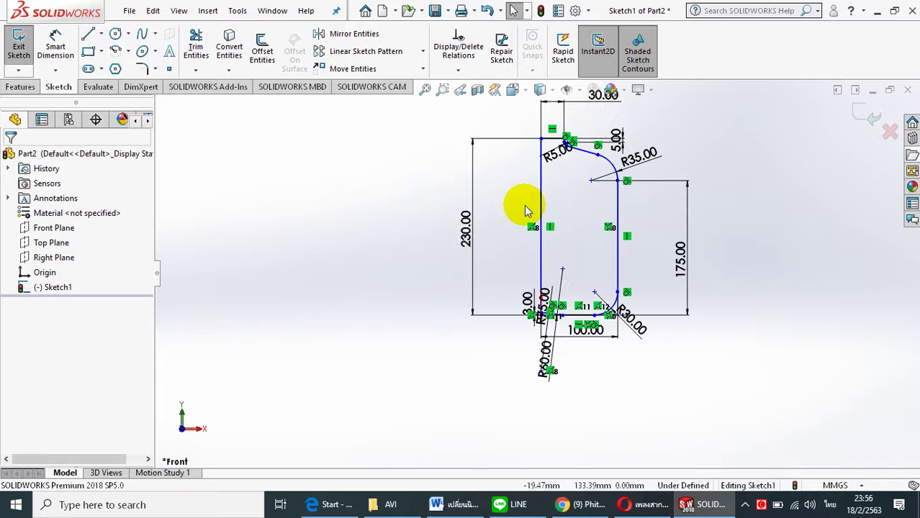
{"action": "scroll", "coordinate": [527, 207], "scroll_direction": "down", "scroll_amount": 1}
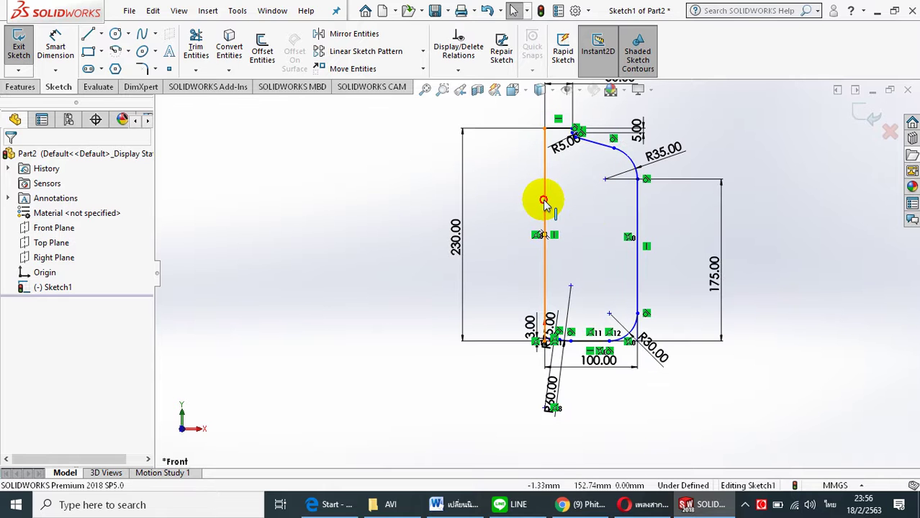
{"action": "left_click", "coordinate": [559, 208]}
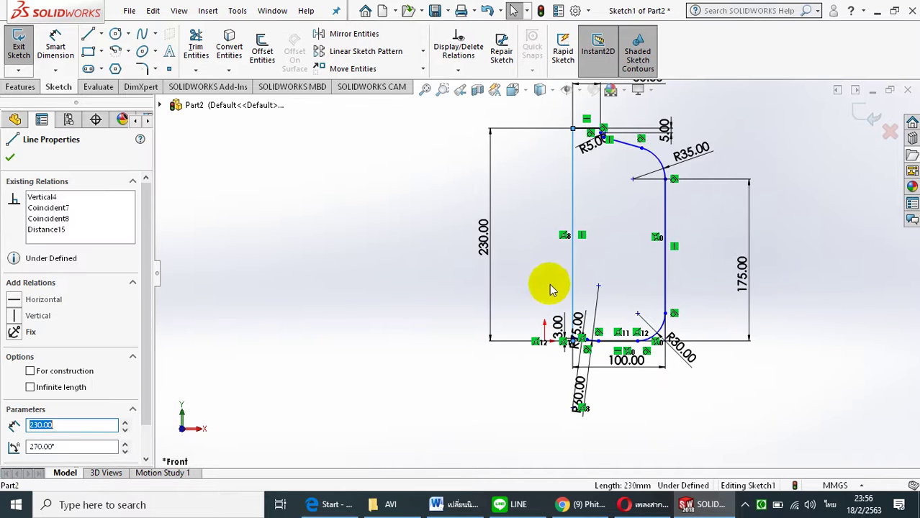
{"action": "left_click", "coordinate": [521, 272]}
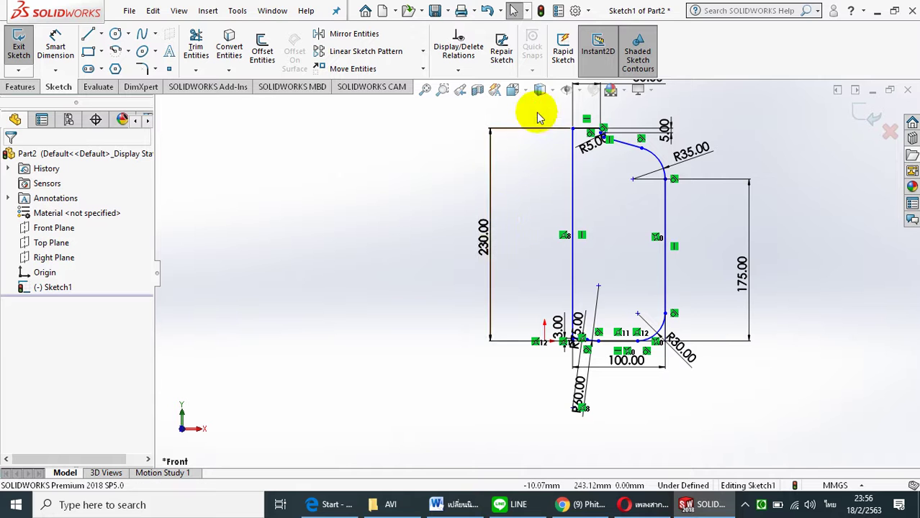
Make the long vertical line coincident with the origin, fully defining Sketch1
{"action": "left_click", "coordinate": [458, 70]}
{"action": "left_click", "coordinate": [474, 104]}
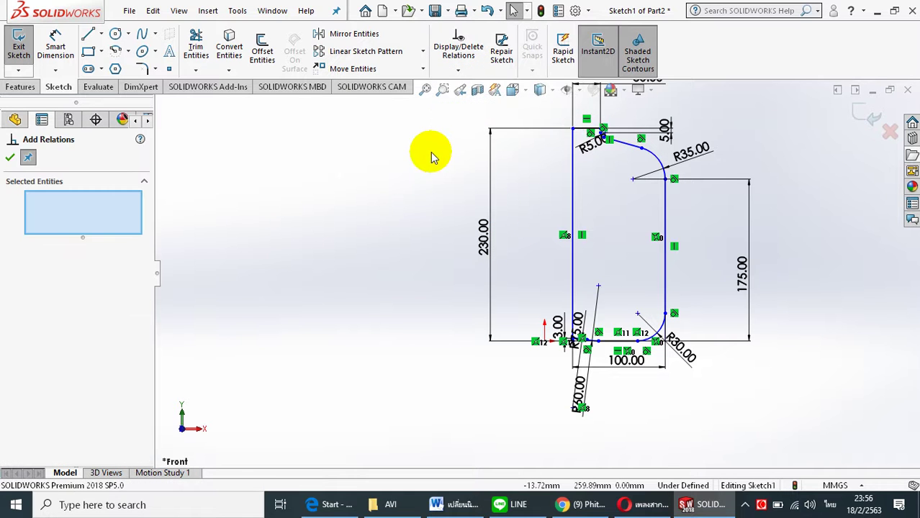
{"action": "left_click", "coordinate": [573, 270]}
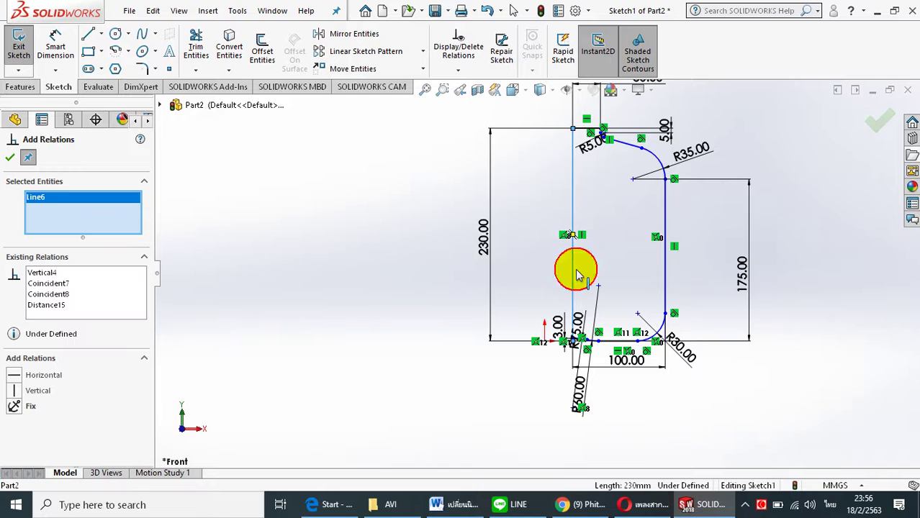
{"action": "left_click", "coordinate": [545, 343]}
{"action": "left_click", "coordinate": [14, 392]}
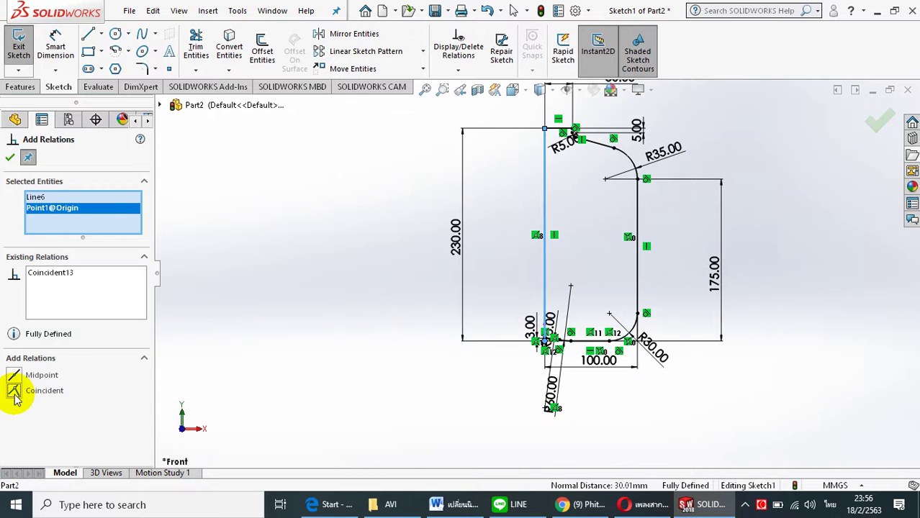
{"action": "left_click", "coordinate": [14, 159]}
{"action": "left_click", "coordinate": [362, 268]}
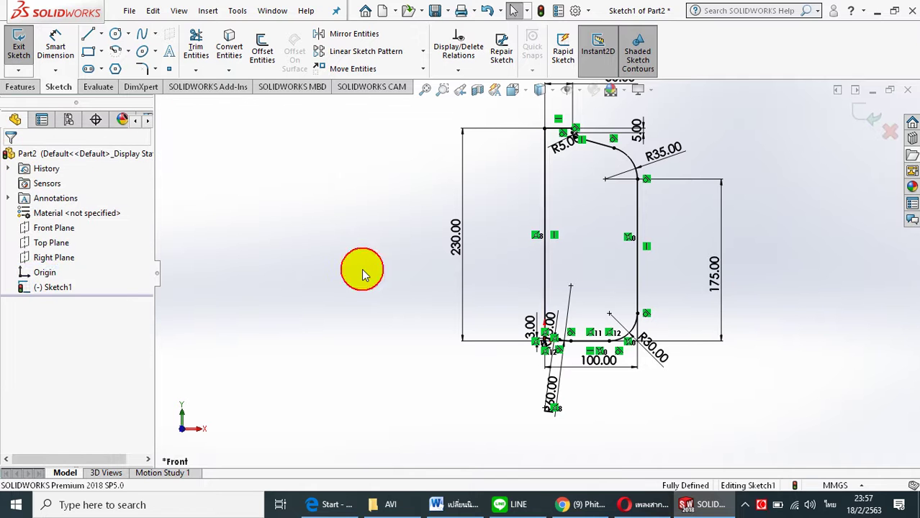
Convert the long vertical line into construction geometry
{"action": "left_click", "coordinate": [544, 257]}
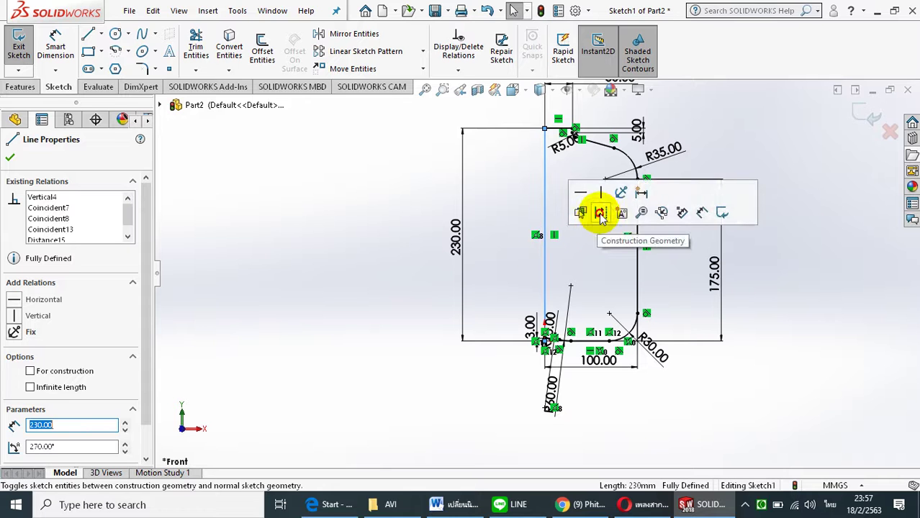
{"action": "left_click", "coordinate": [601, 214]}
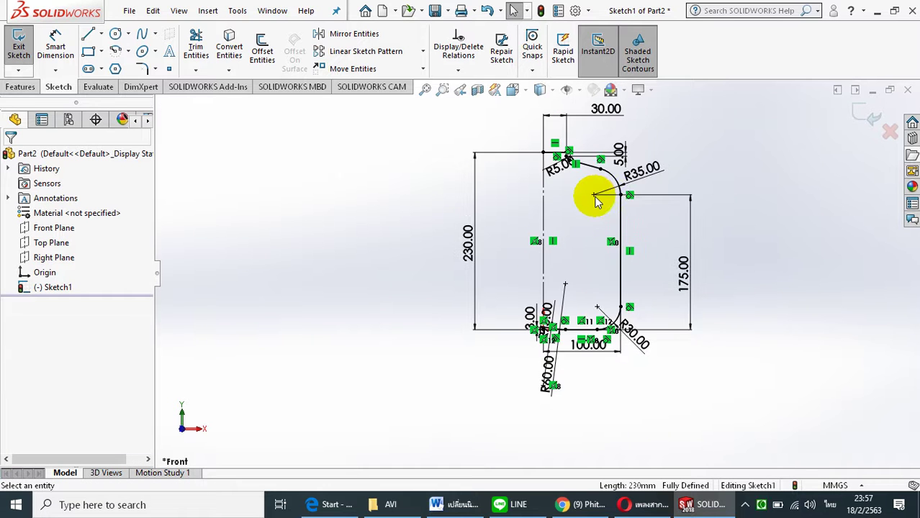
{"action": "scroll", "coordinate": [665, 135], "scroll_direction": "down", "scroll_amount": 3}
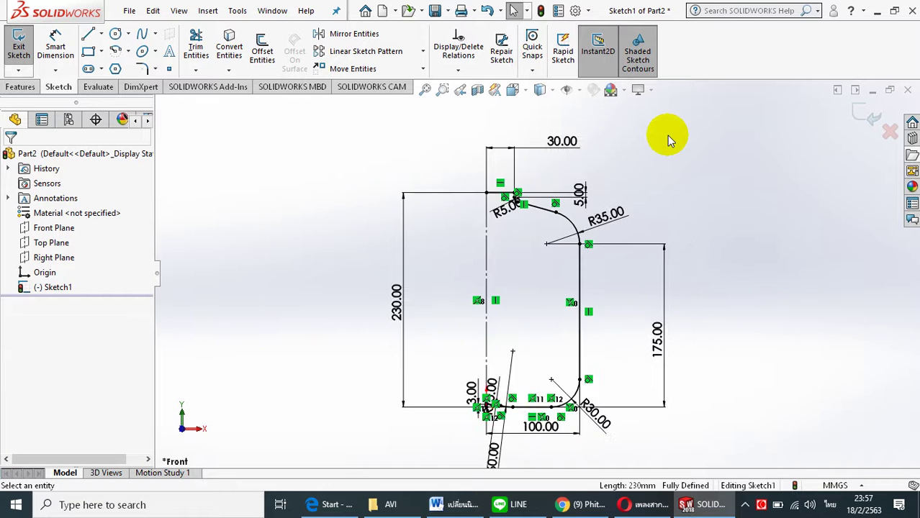
{"action": "left_click", "coordinate": [737, 259]}
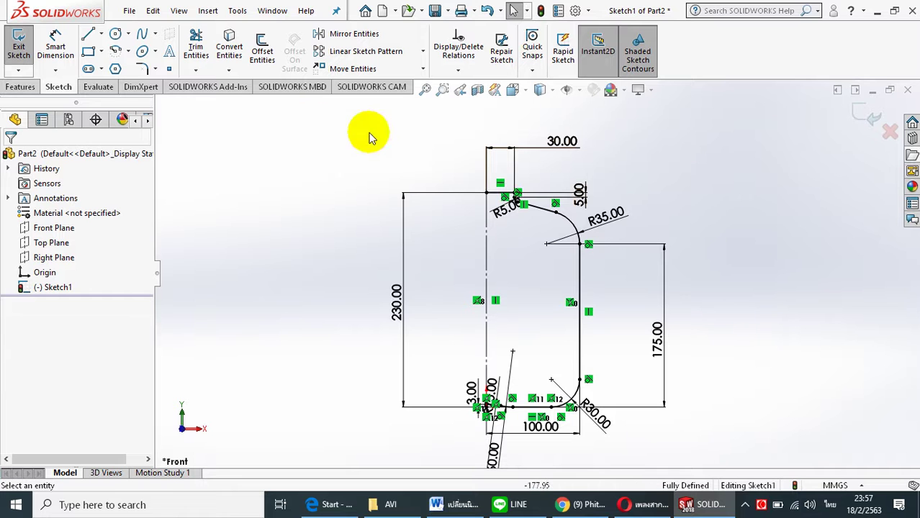
Revolve the profile 360° about the vertical line into a solid tank body
{"action": "left_click", "coordinate": [22, 87]}
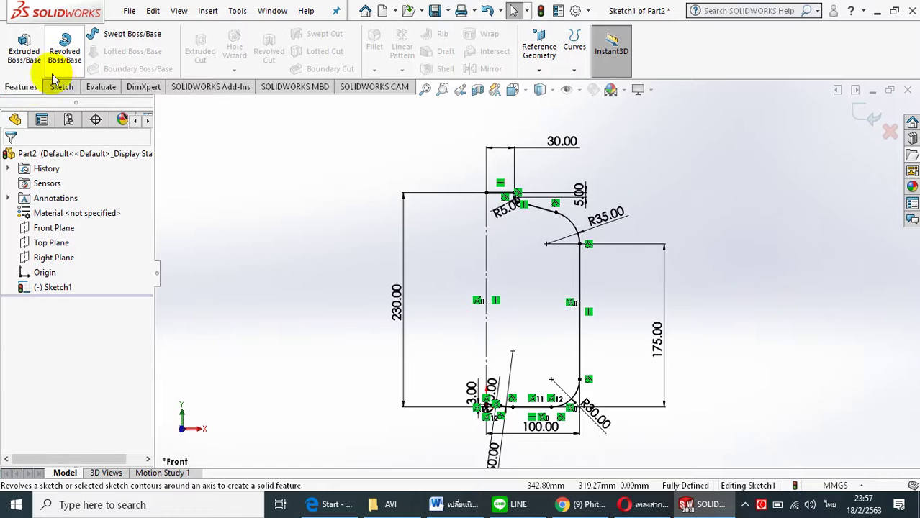
{"action": "left_click", "coordinate": [65, 57]}
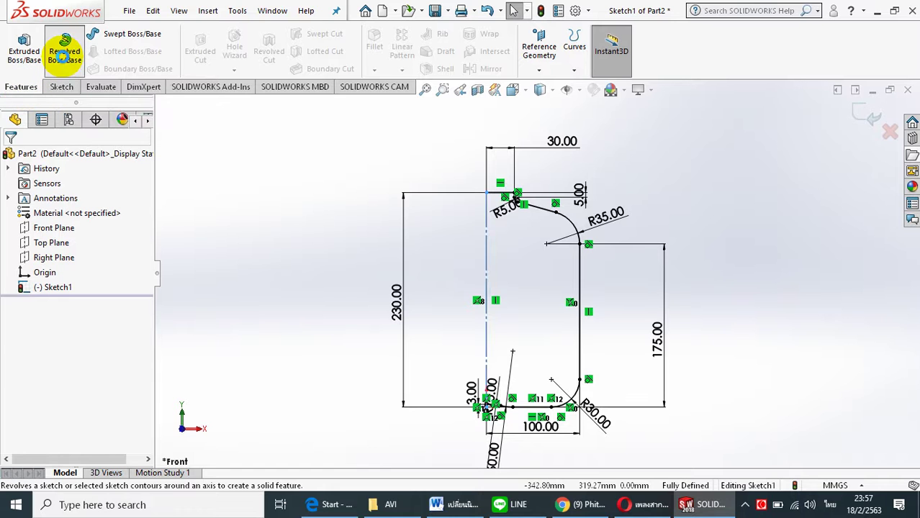
{"action": "left_click", "coordinate": [496, 257]}
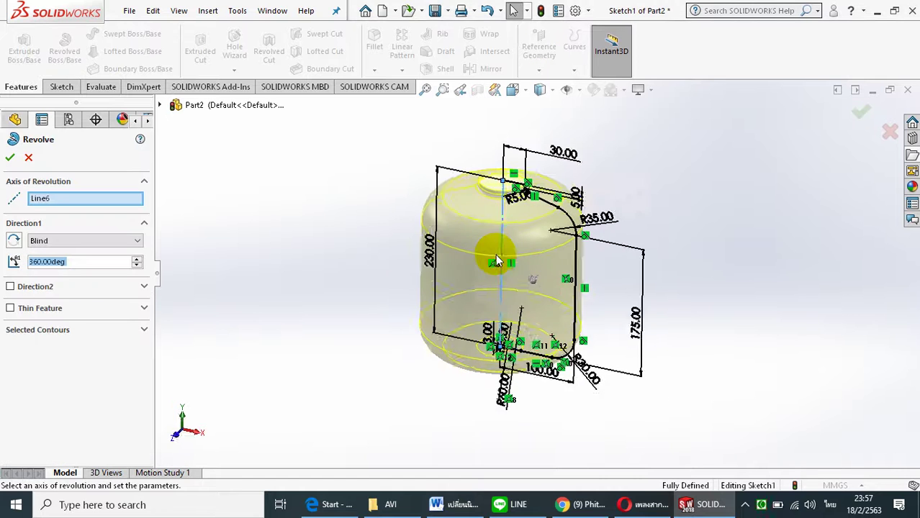
{"action": "left_click", "coordinate": [12, 158]}
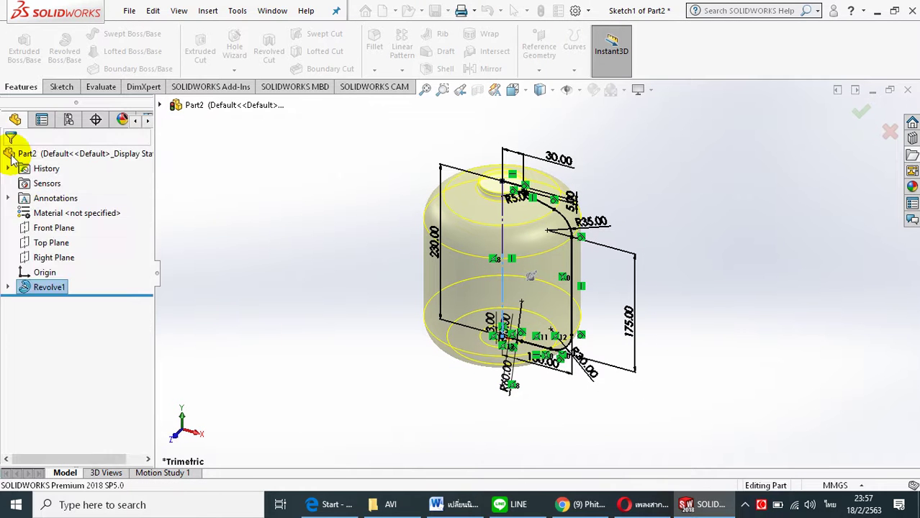
Start a new sketch on the Front Plane and look at it in Front view
{"action": "scroll", "coordinate": [394, 169], "scroll_direction": "down", "scroll_amount": 1}
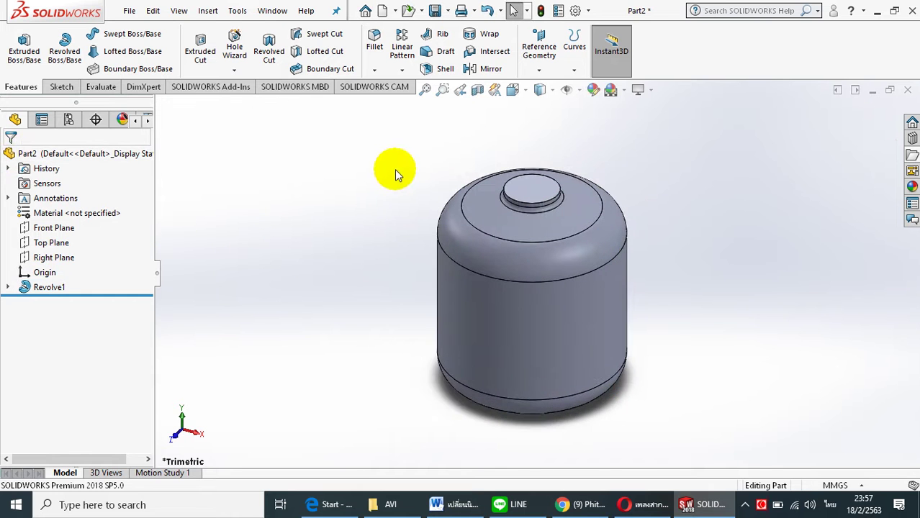
{"action": "scroll", "coordinate": [397, 172], "scroll_direction": "down", "scroll_amount": 1}
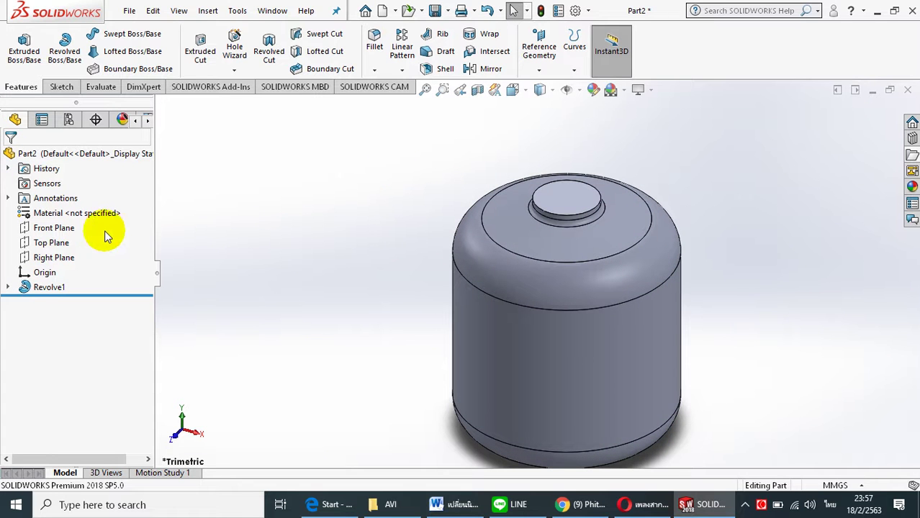
{"action": "left_click", "coordinate": [67, 229]}
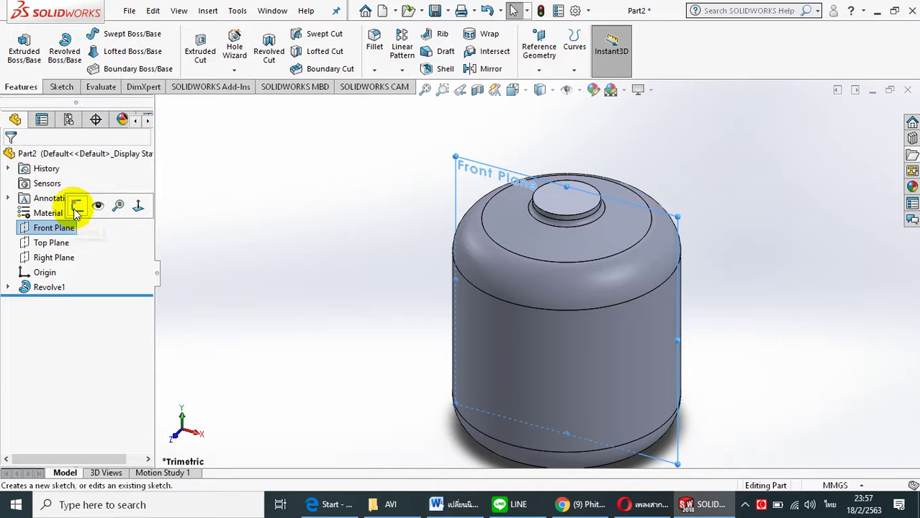
{"action": "left_click", "coordinate": [75, 212]}
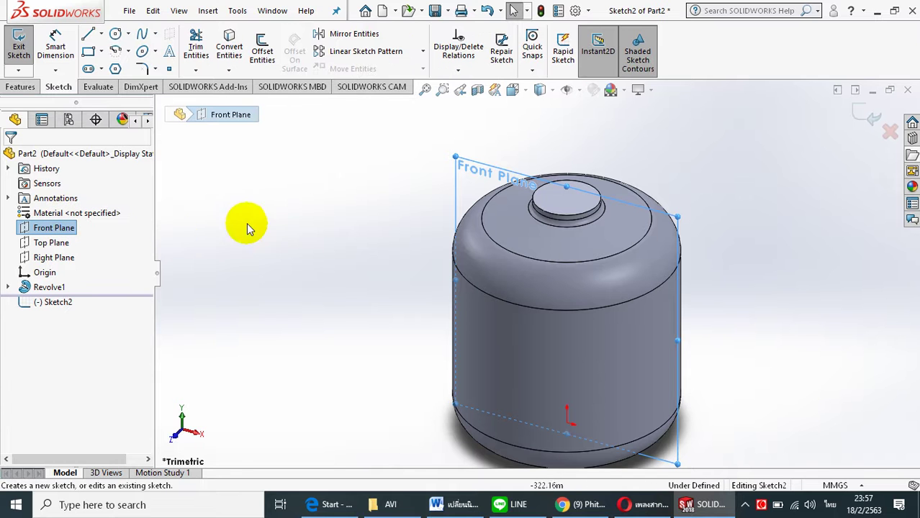
{"action": "left_click", "coordinate": [299, 230]}
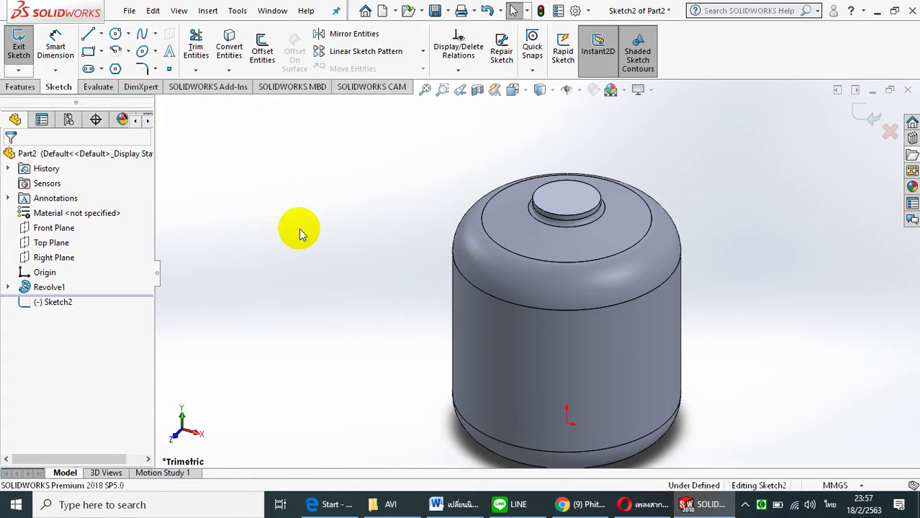
{"action": "key", "text": "space"}
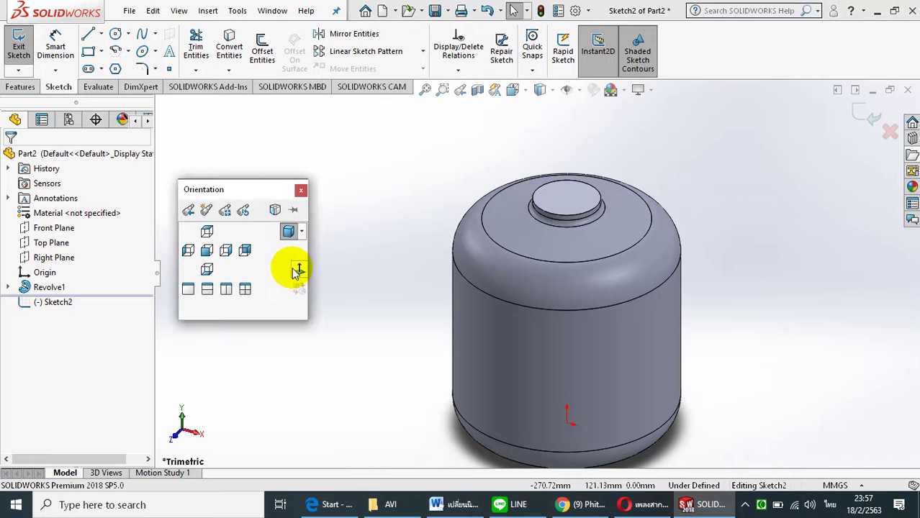
{"action": "left_click", "coordinate": [296, 268]}
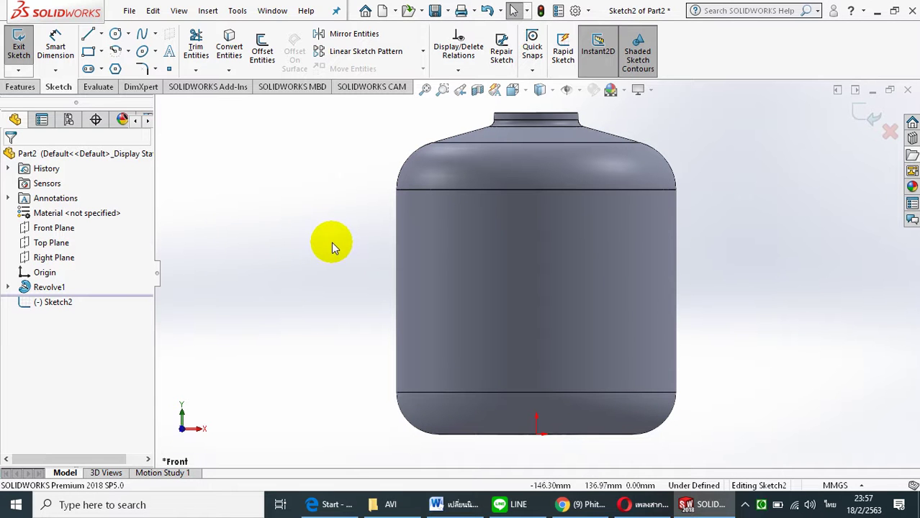
Draw a small circle, about R17.70, centred on the tank's right outer wall
{"action": "left_click", "coordinate": [118, 34]}
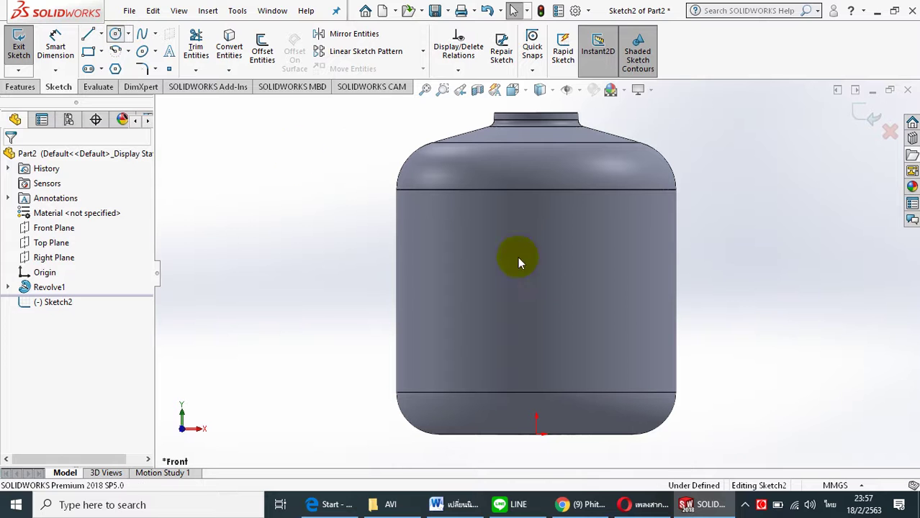
{"action": "left_click", "coordinate": [676, 290]}
{"action": "key", "text": "Escape"}
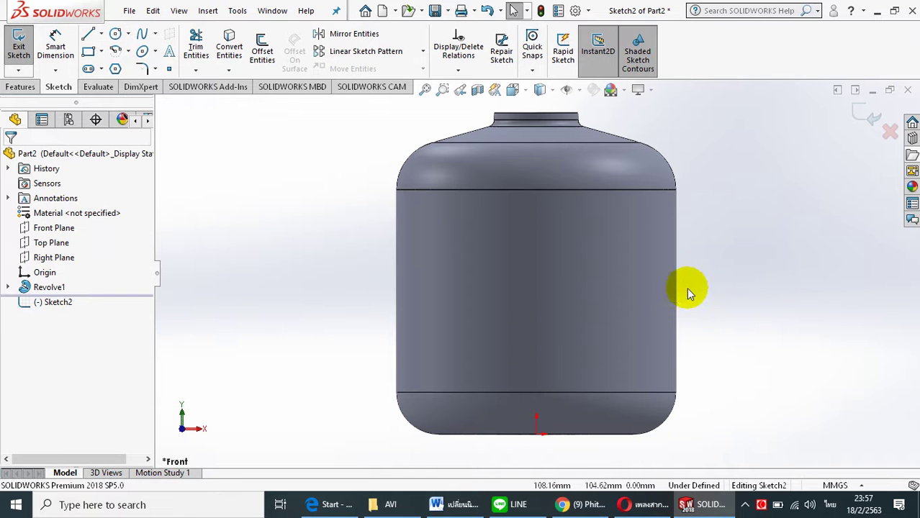
{"action": "left_click", "coordinate": [115, 36]}
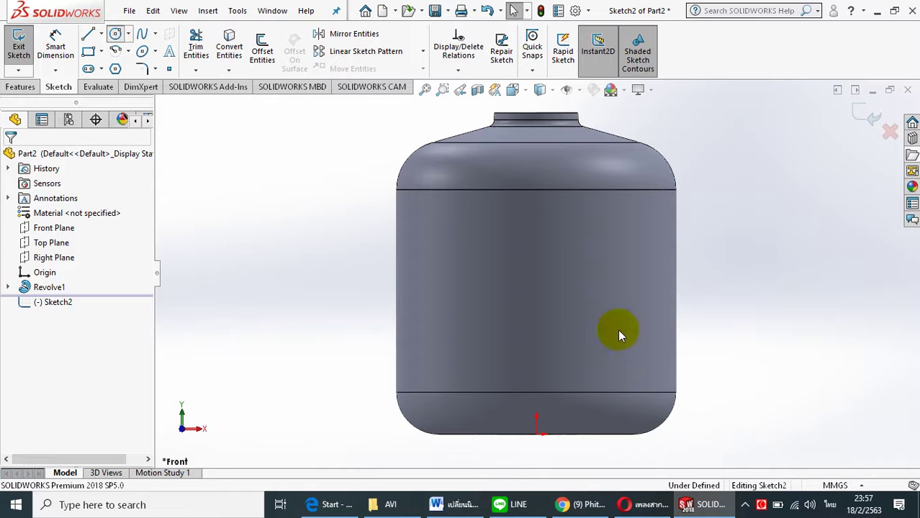
{"action": "left_click", "coordinate": [677, 347]}
{"action": "left_click", "coordinate": [693, 345]}
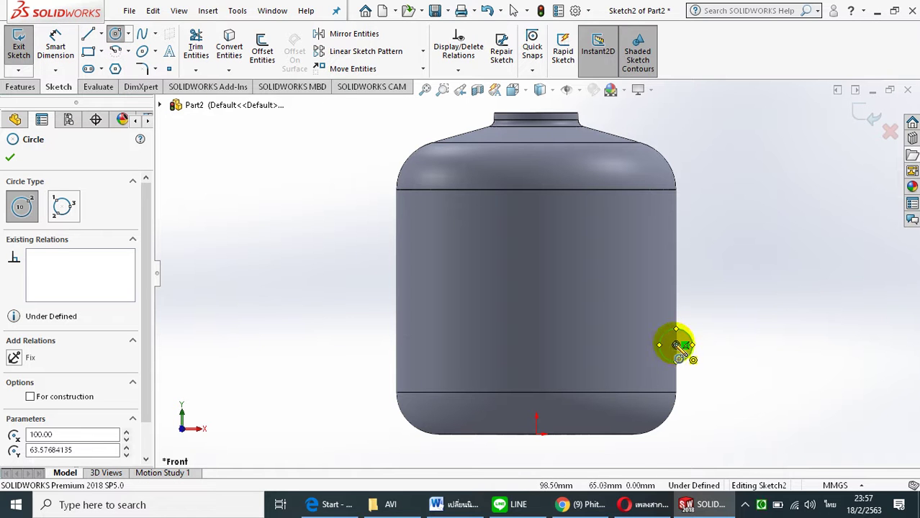
{"action": "left_click_drag", "start_coordinate": [677, 346], "coordinate": [678, 362]}
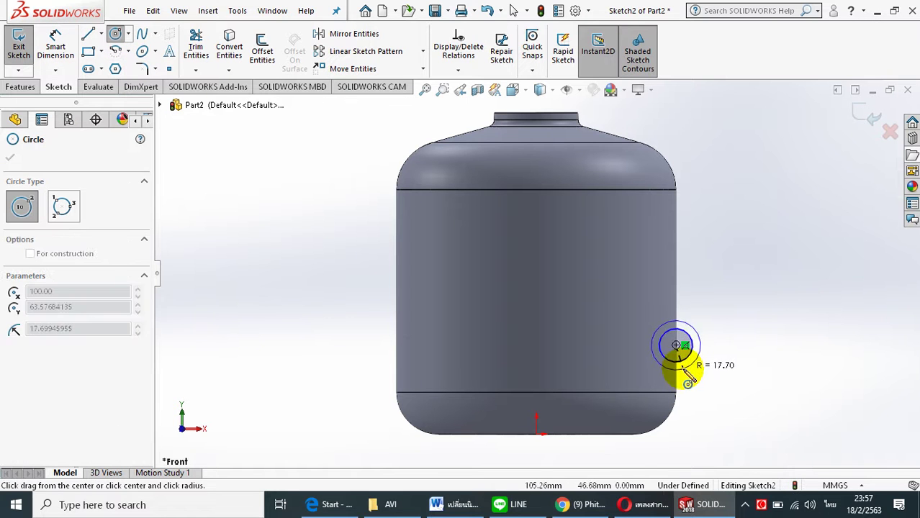
{"action": "left_click", "coordinate": [55, 44]}
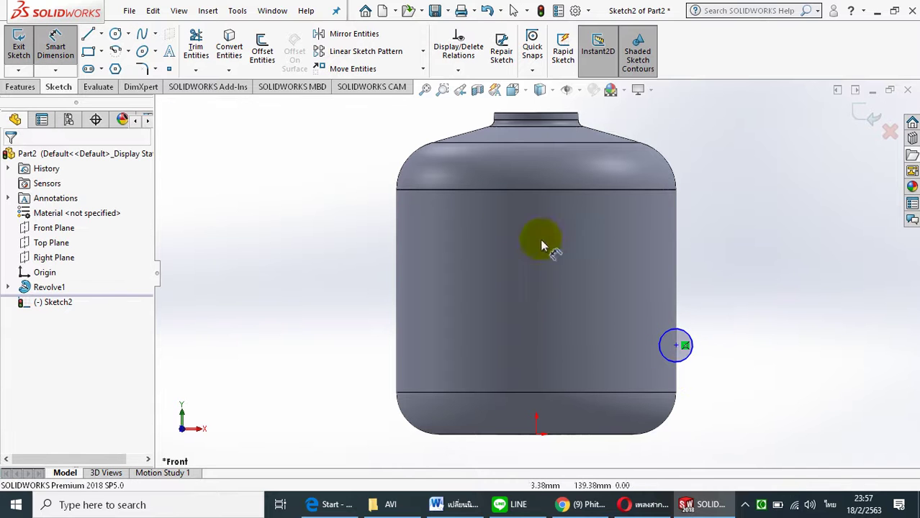
Dimension the circle's centre 50 mm above the origin and its diameter to 10 mm
{"action": "left_click", "coordinate": [677, 345]}
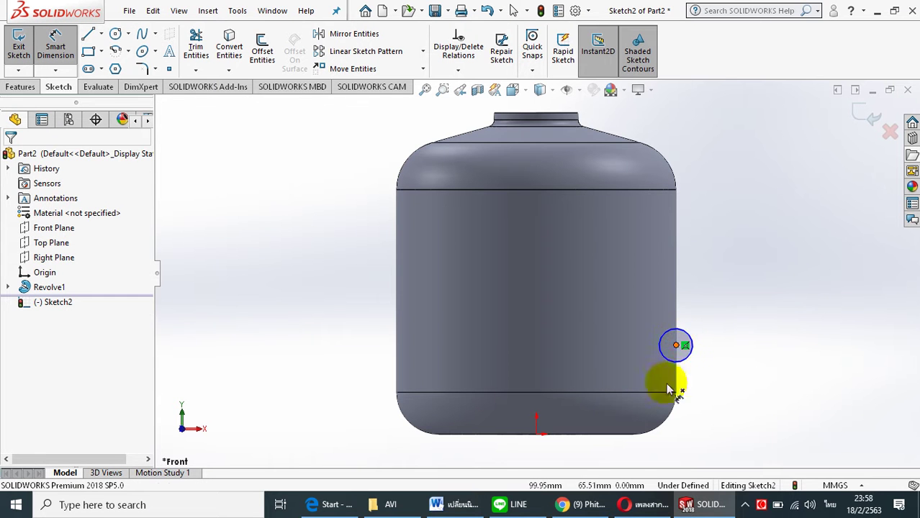
{"action": "left_click", "coordinate": [536, 434]}
{"action": "left_click", "coordinate": [748, 401]}
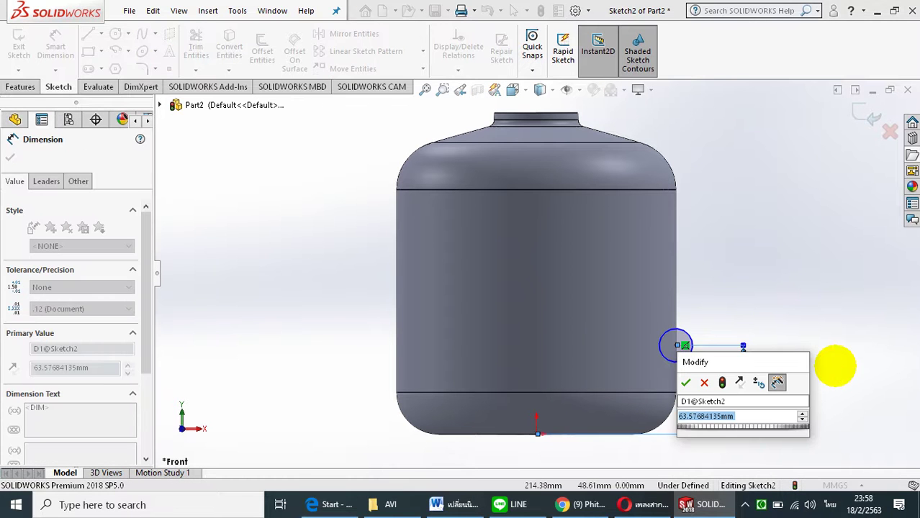
{"action": "type", "text": "50"}
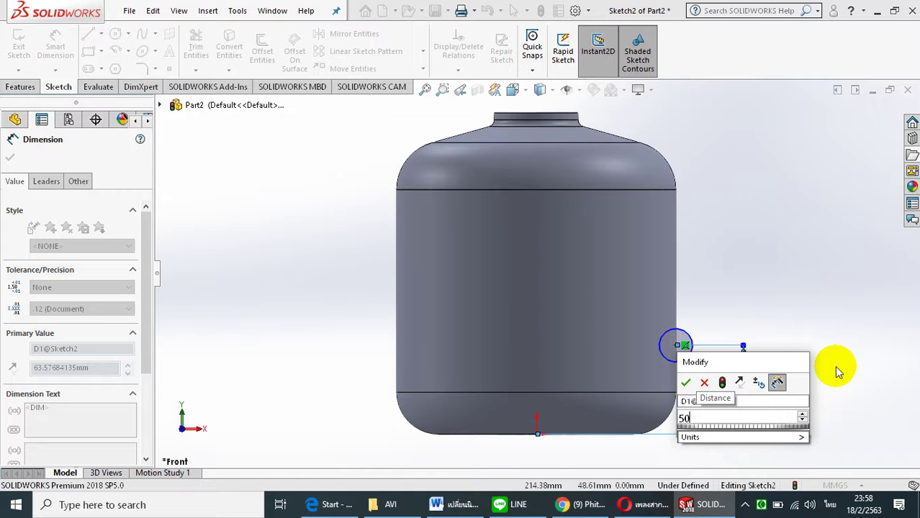
{"action": "key", "text": "Return"}
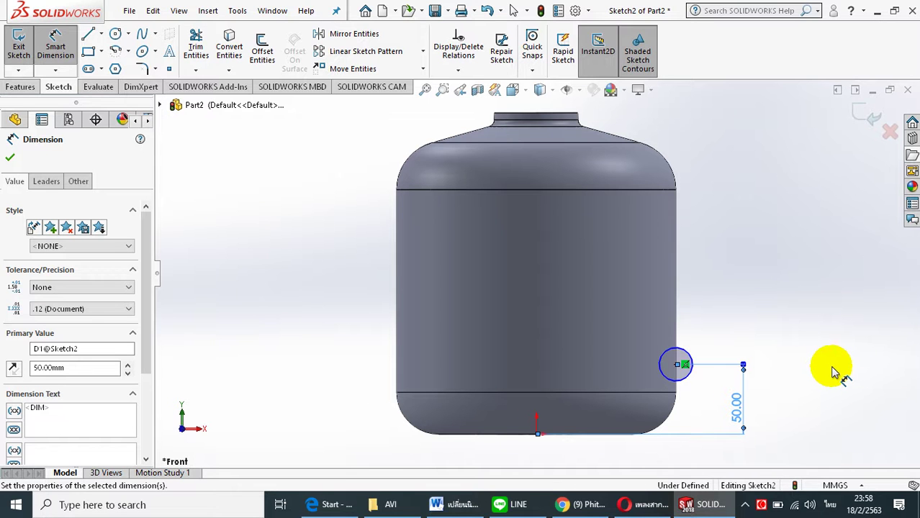
{"action": "left_click", "coordinate": [720, 328]}
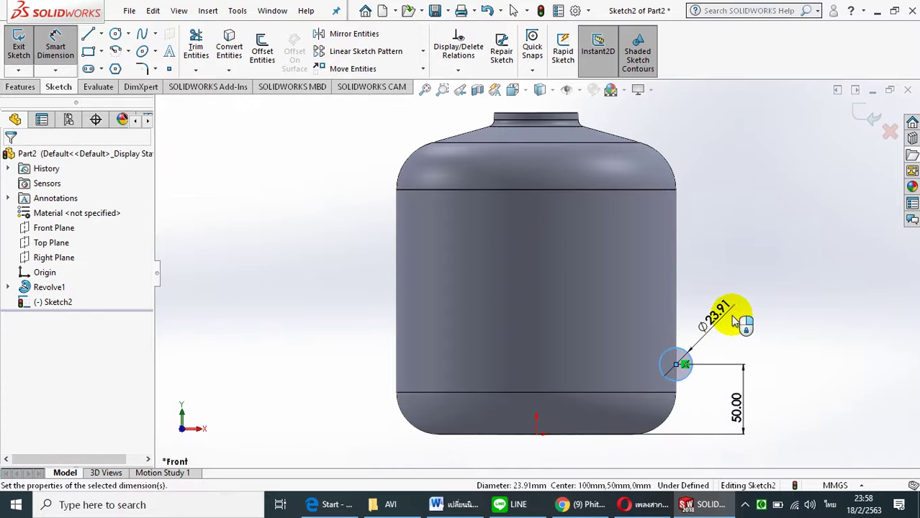
{"action": "left_click", "coordinate": [735, 322]}
{"action": "type", "text": "10"}
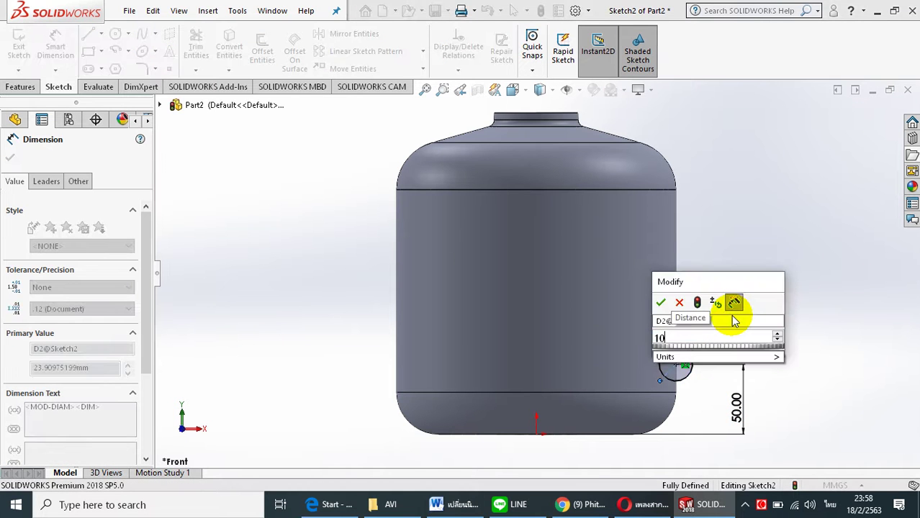
{"action": "key", "text": "Return"}
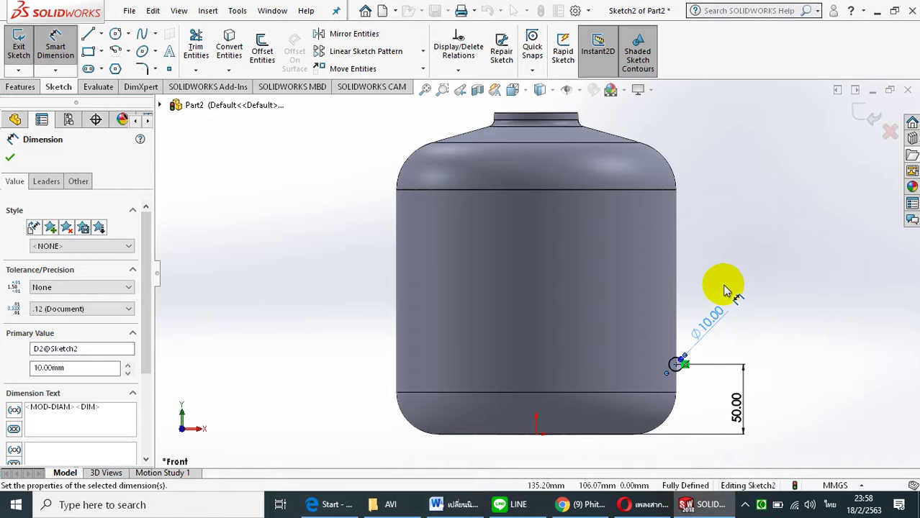
{"action": "scroll", "coordinate": [728, 386], "scroll_direction": "down", "scroll_amount": 2}
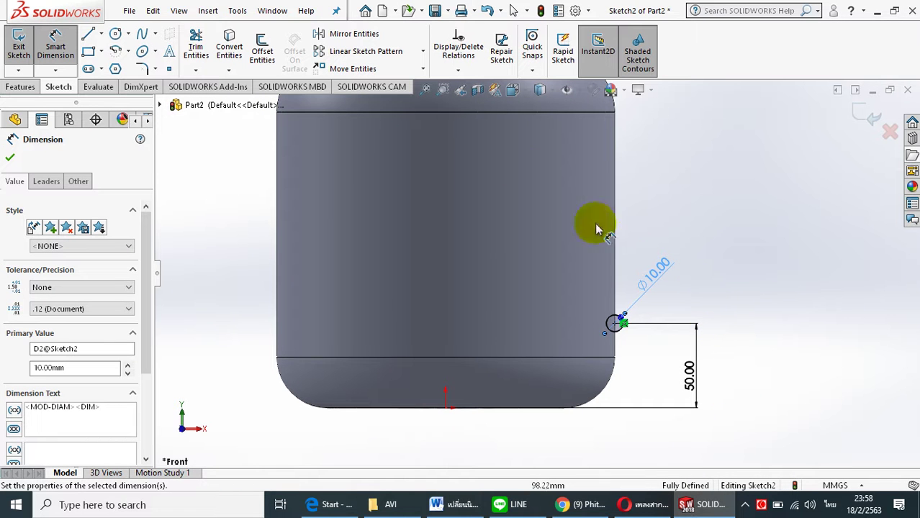
{"action": "left_click", "coordinate": [354, 58]}
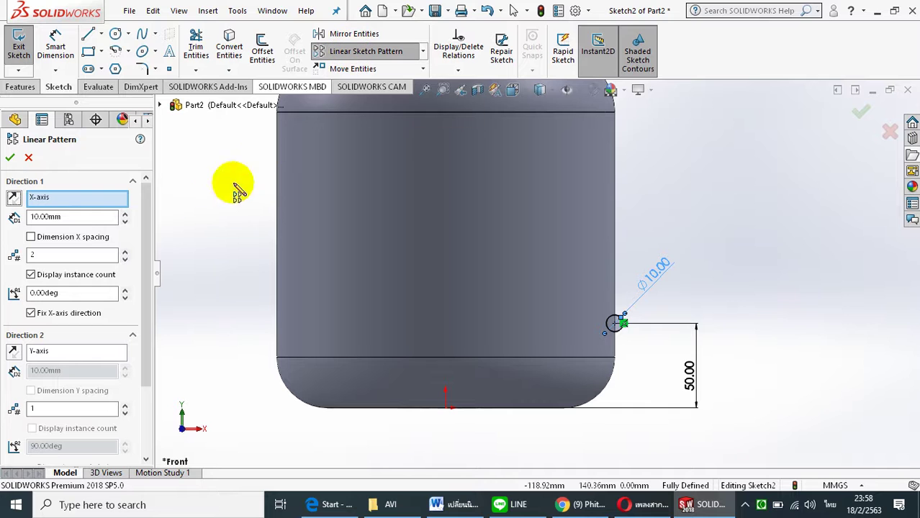
{"action": "type", "text": "2"}
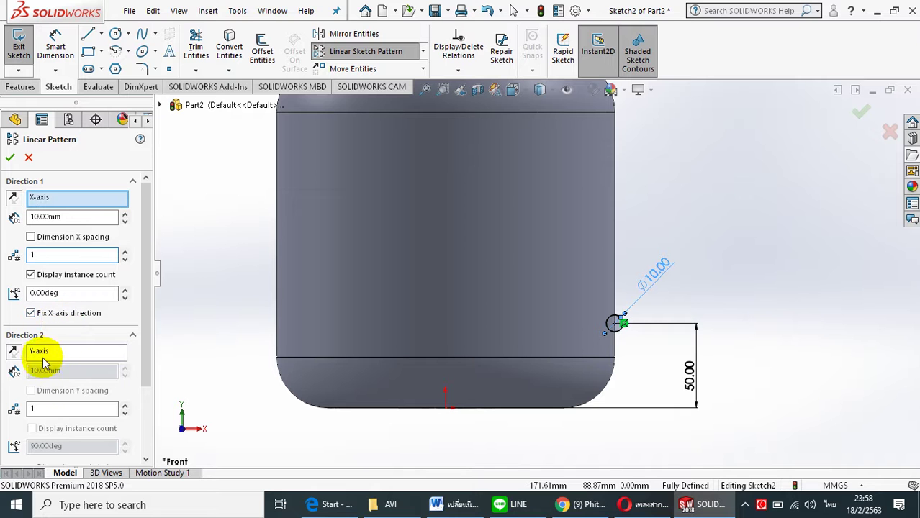
{"action": "left_click", "coordinate": [36, 409]}
{"action": "type", "text": "3"}
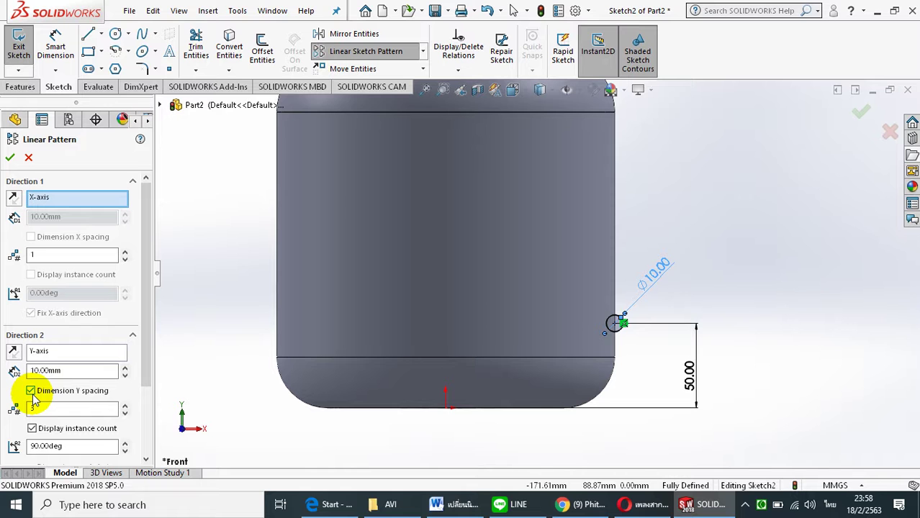
{"action": "double_click", "coordinate": [46, 370]}
{"action": "type", "text": "50"}
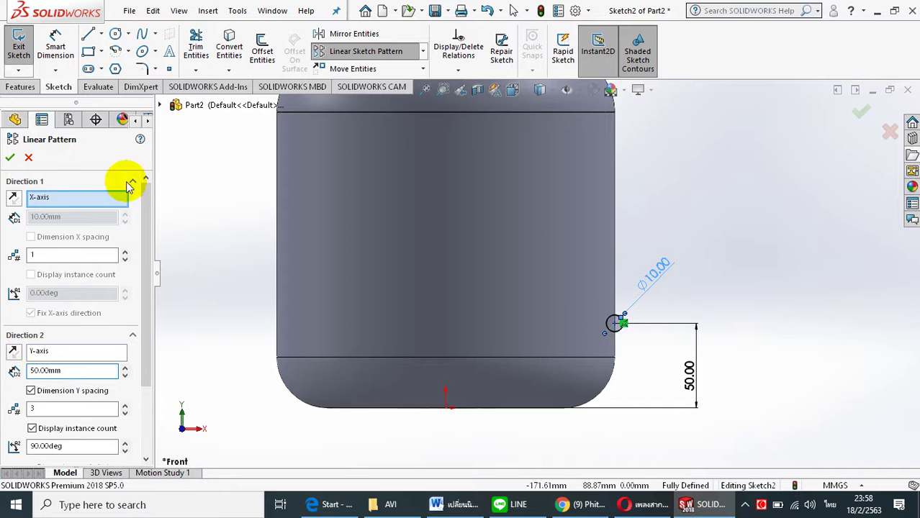
{"action": "left_click", "coordinate": [10, 157]}
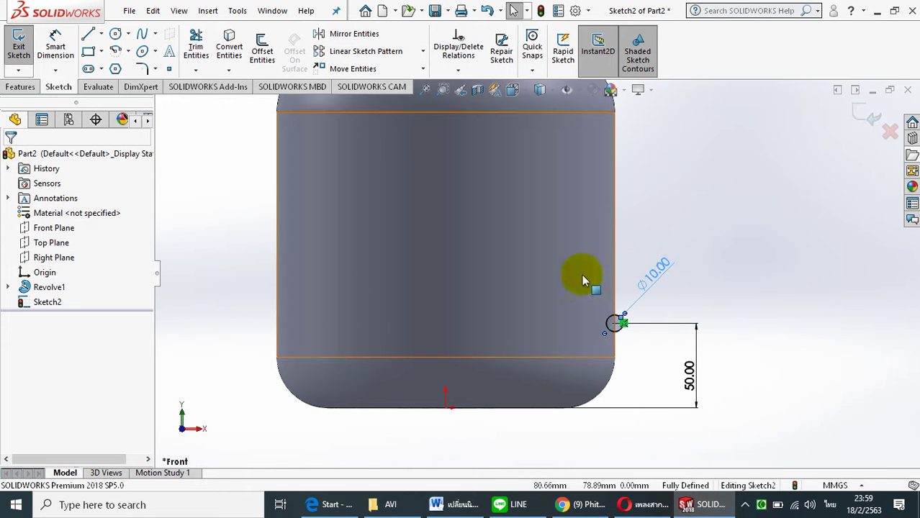
{"action": "scroll", "coordinate": [643, 328], "scroll_direction": "down", "scroll_amount": 1}
{"action": "scroll", "coordinate": [648, 301], "scroll_direction": "down", "scroll_amount": 1}
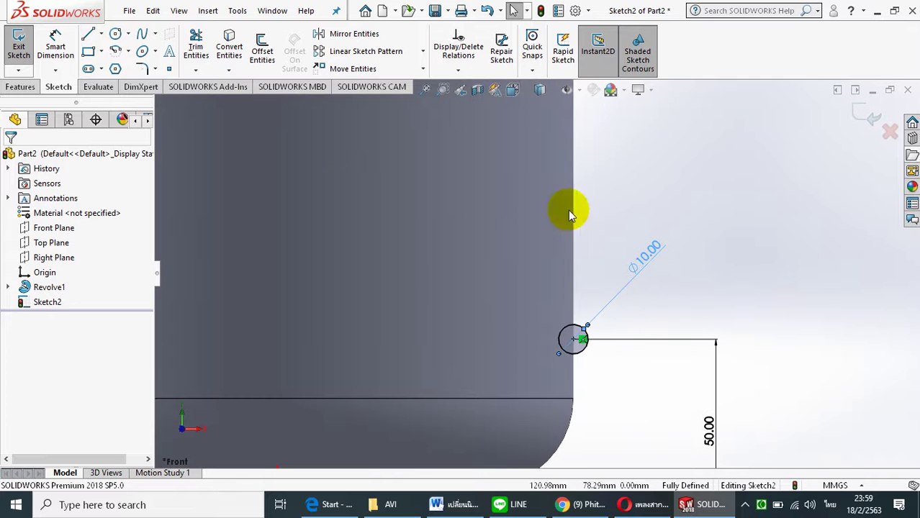
Pattern the circle upward in a Linear Sketch Pattern: 3 instances spaced 50 mm apart
{"action": "left_click", "coordinate": [366, 51]}
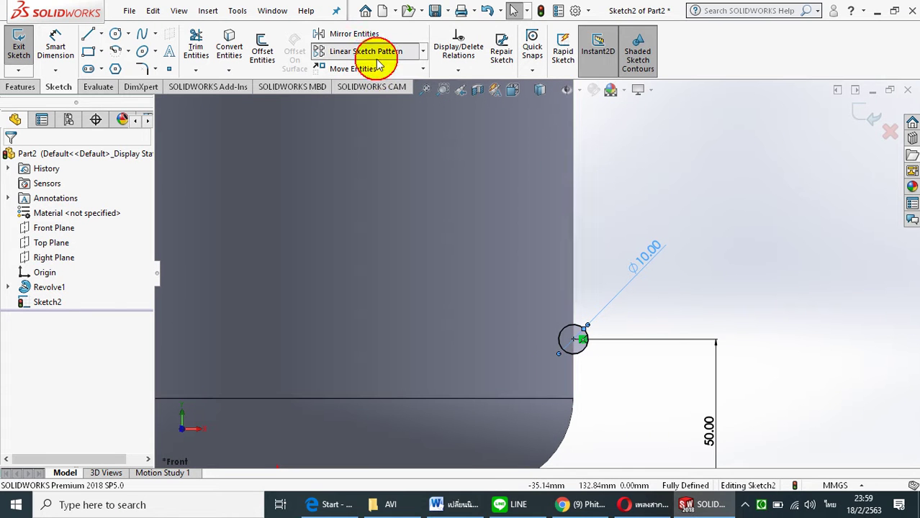
{"action": "left_click", "coordinate": [582, 353]}
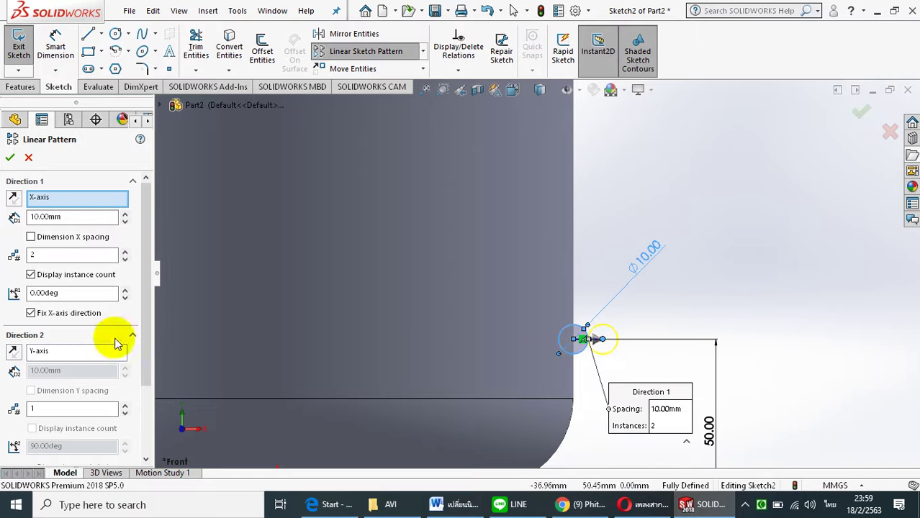
{"action": "left_click_drag", "start_coordinate": [55, 257], "coordinate": [14, 256]}
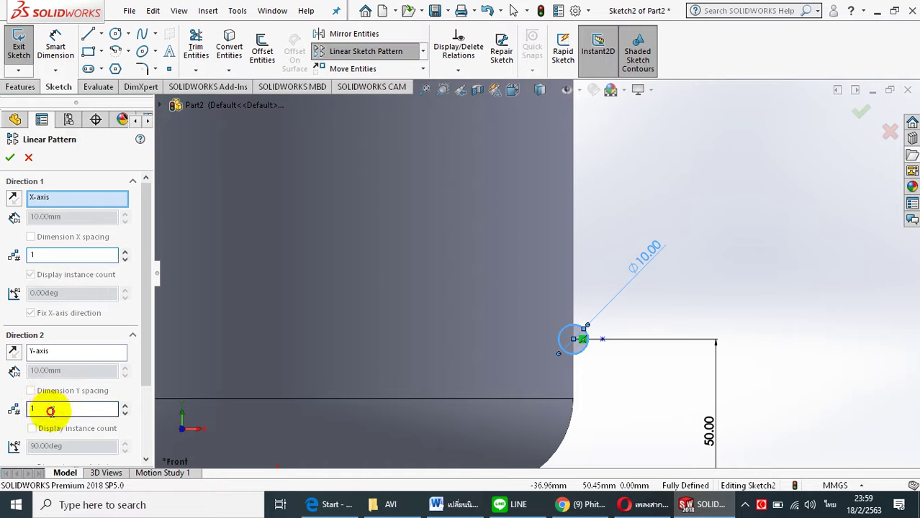
{"action": "left_click_drag", "start_coordinate": [49, 409], "coordinate": [13, 409]}
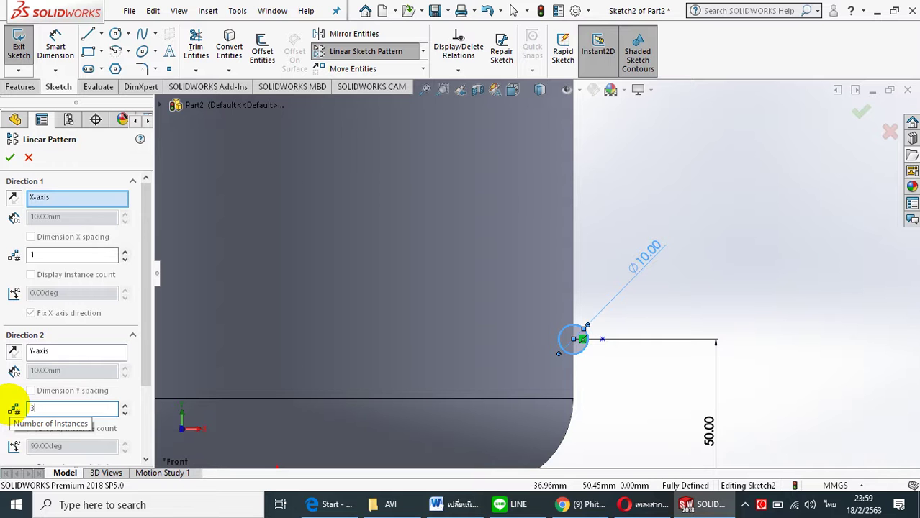
{"action": "type", "text": "3"}
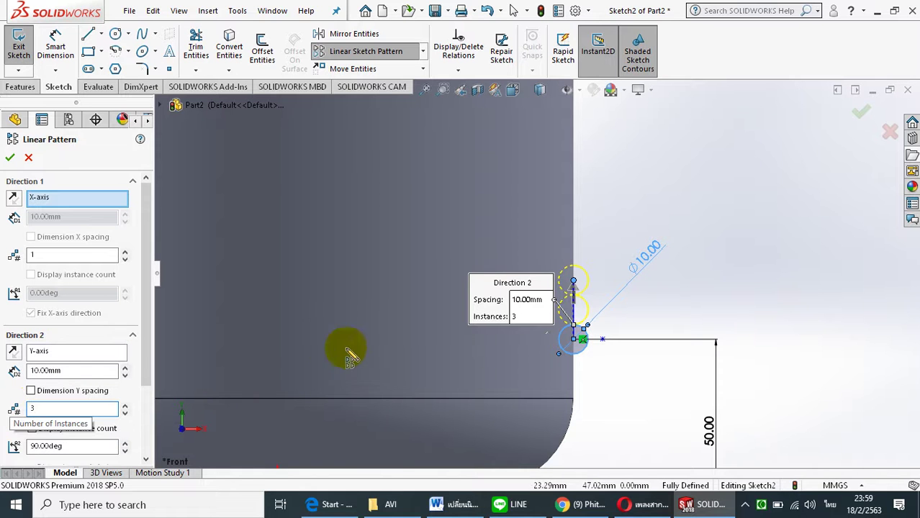
{"action": "left_click_drag", "start_coordinate": [89, 370], "coordinate": [14, 371]}
{"action": "type", "text": "50"}
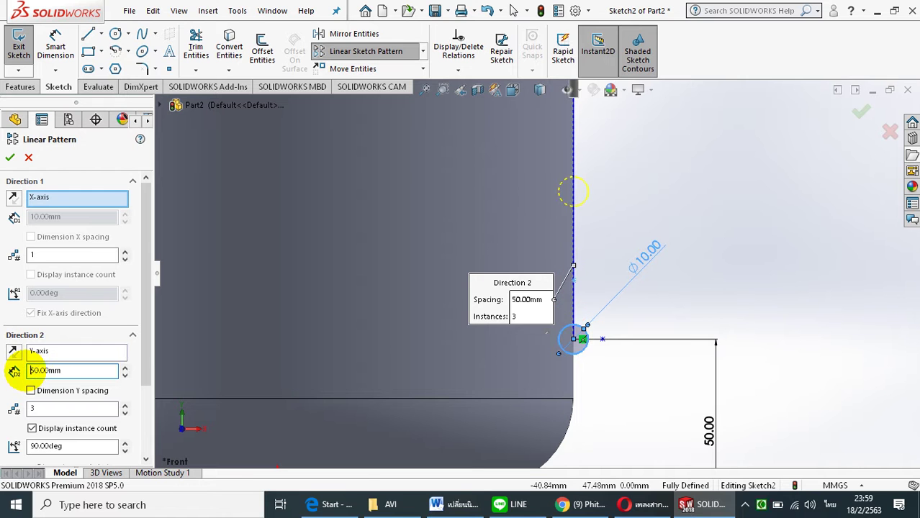
{"action": "key", "text": "z"}
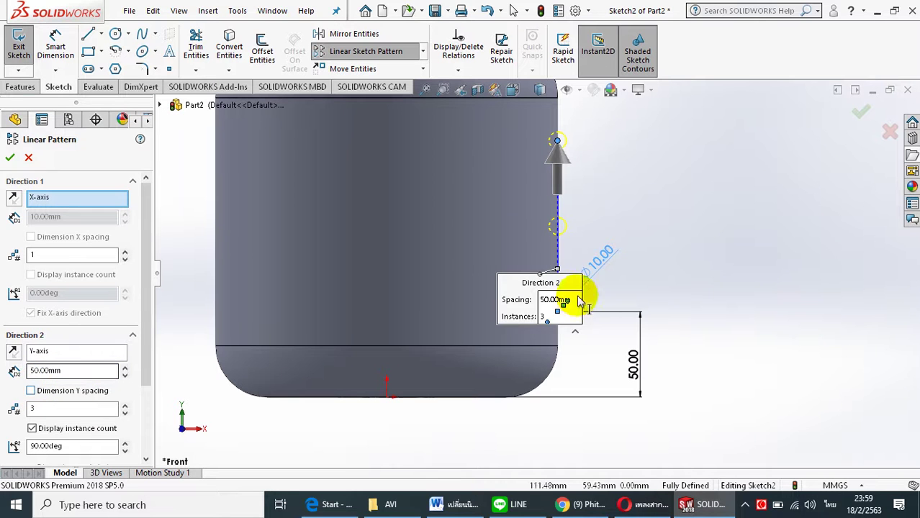
{"action": "left_click", "coordinate": [12, 160]}
Draw a vertical construction centerline upward from the origin through the tank
{"action": "scroll", "coordinate": [586, 202], "scroll_direction": "down", "scroll_amount": 2}
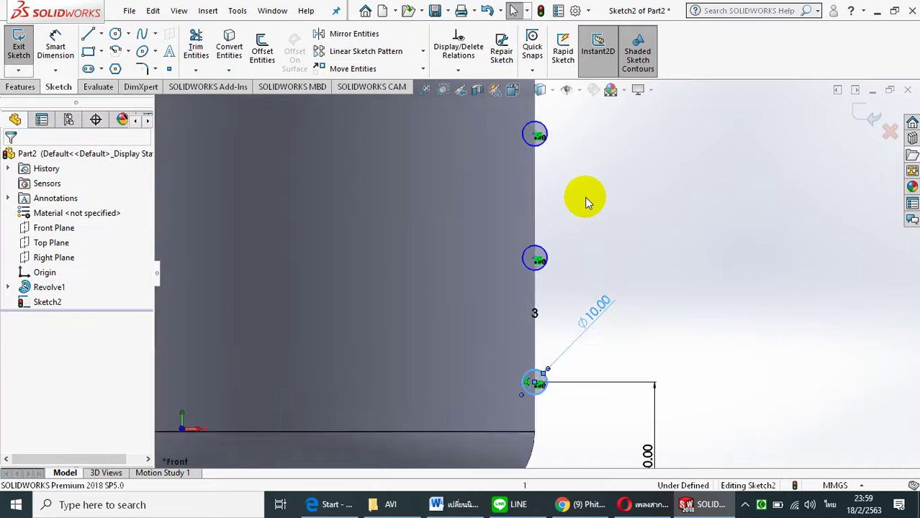
{"action": "scroll", "coordinate": [585, 213], "scroll_direction": "up", "scroll_amount": 1}
{"action": "scroll", "coordinate": [585, 212], "scroll_direction": "up", "scroll_amount": 1}
{"action": "scroll", "coordinate": [584, 213], "scroll_direction": "up", "scroll_amount": 2}
{"action": "scroll", "coordinate": [585, 213], "scroll_direction": "up", "scroll_amount": 1}
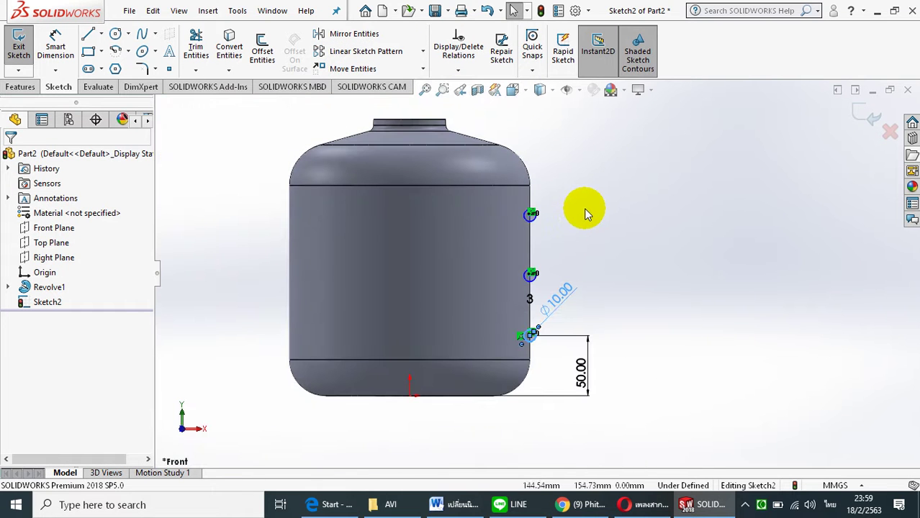
{"action": "left_click", "coordinate": [101, 34]}
{"action": "left_click", "coordinate": [117, 68]}
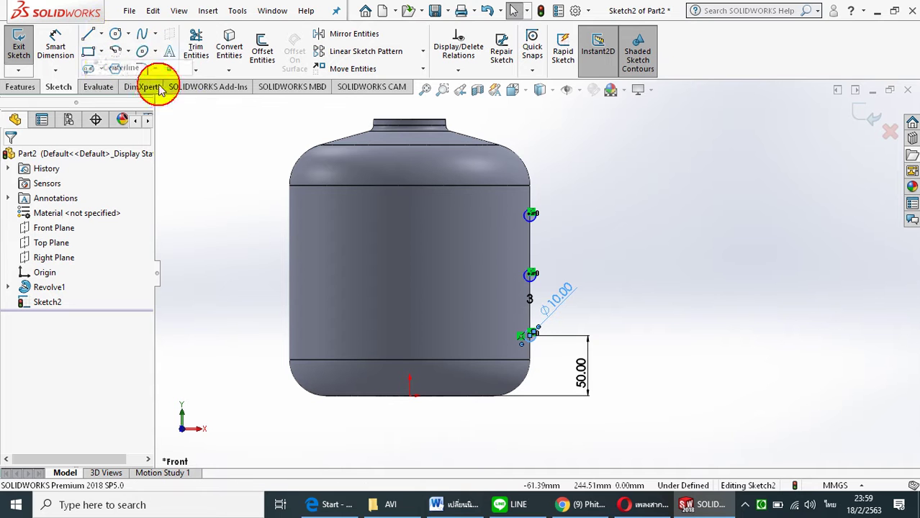
{"action": "left_click", "coordinate": [410, 395]}
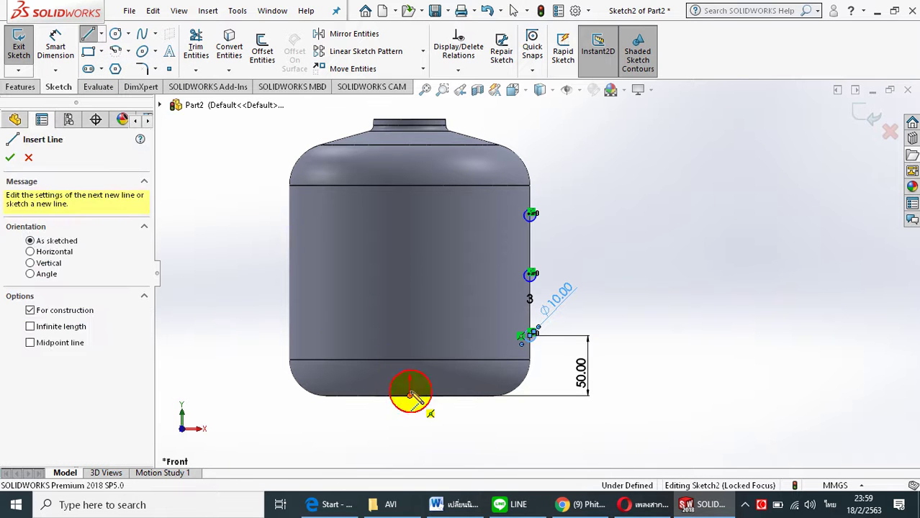
{"action": "left_click_drag", "start_coordinate": [412, 295], "coordinate": [406, 280]}
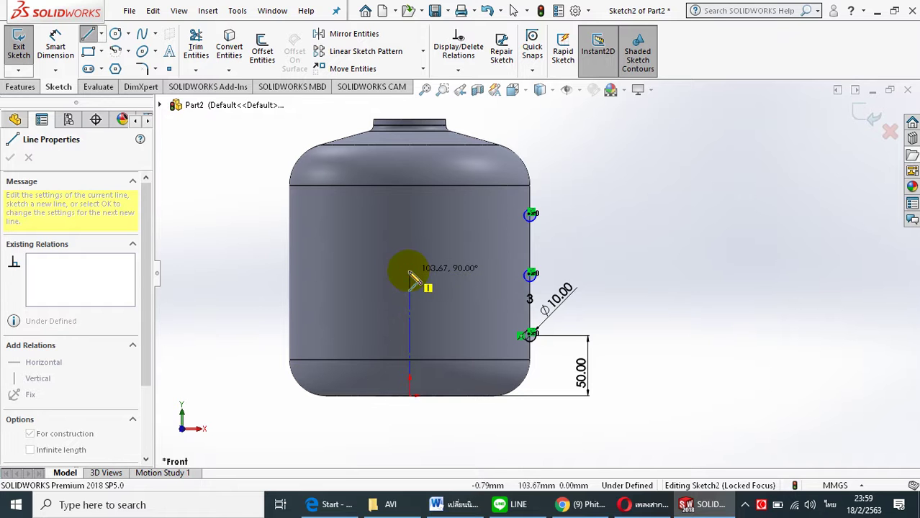
{"action": "left_click", "coordinate": [410, 271]}
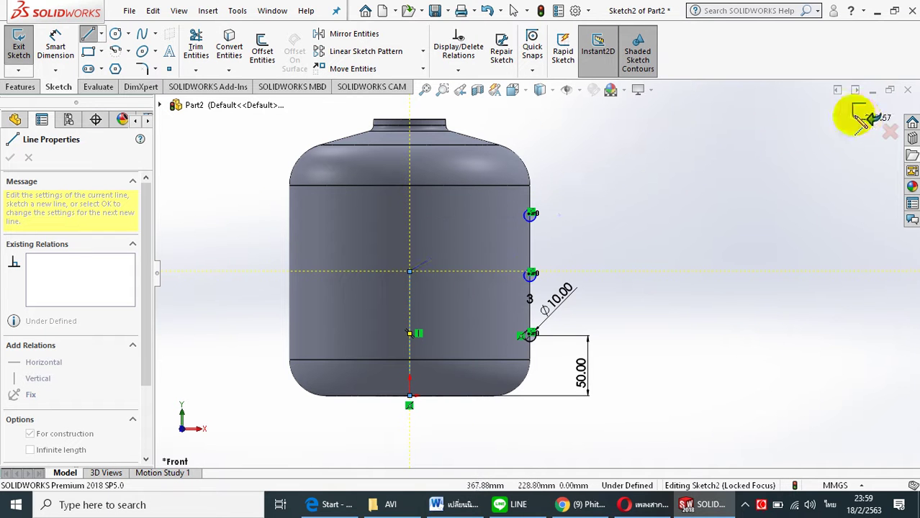
Revolve-cut the three circles 360° about the centerline to form the ring grooves
{"action": "left_click", "coordinate": [20, 86]}
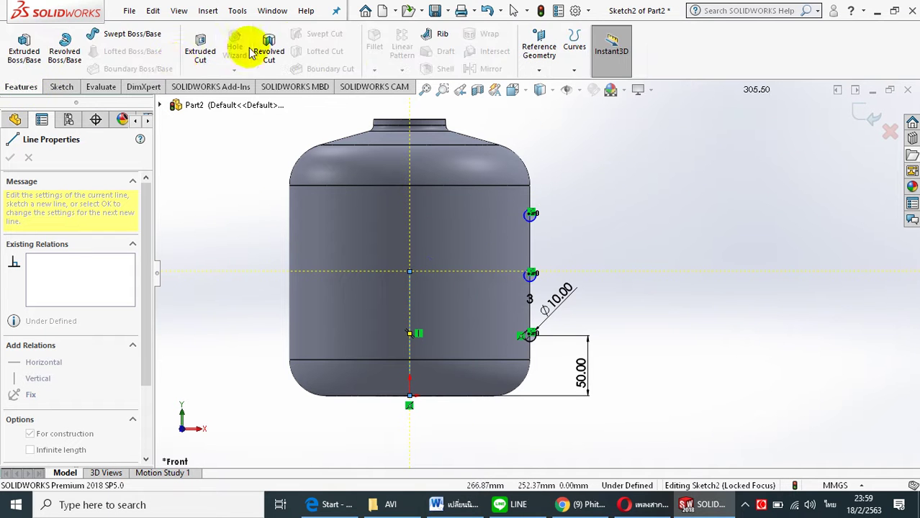
{"action": "left_click", "coordinate": [278, 54]}
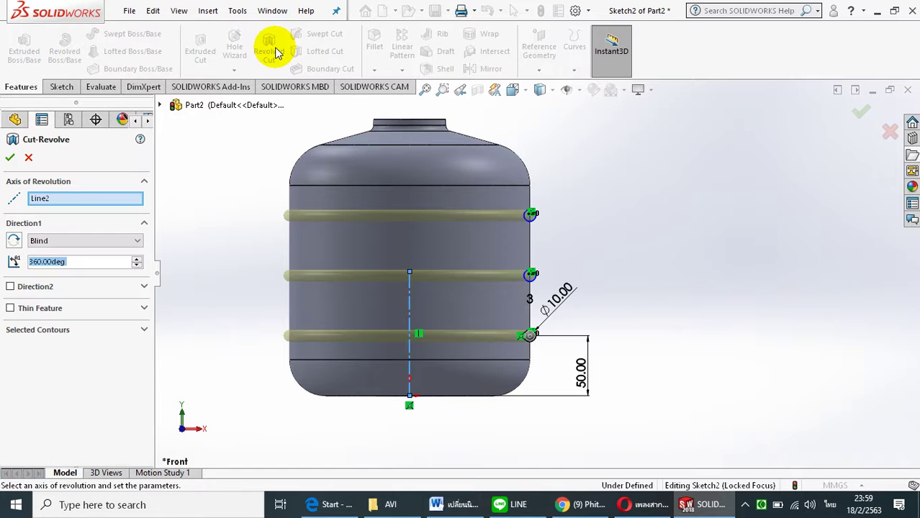
{"action": "left_click", "coordinate": [11, 158]}
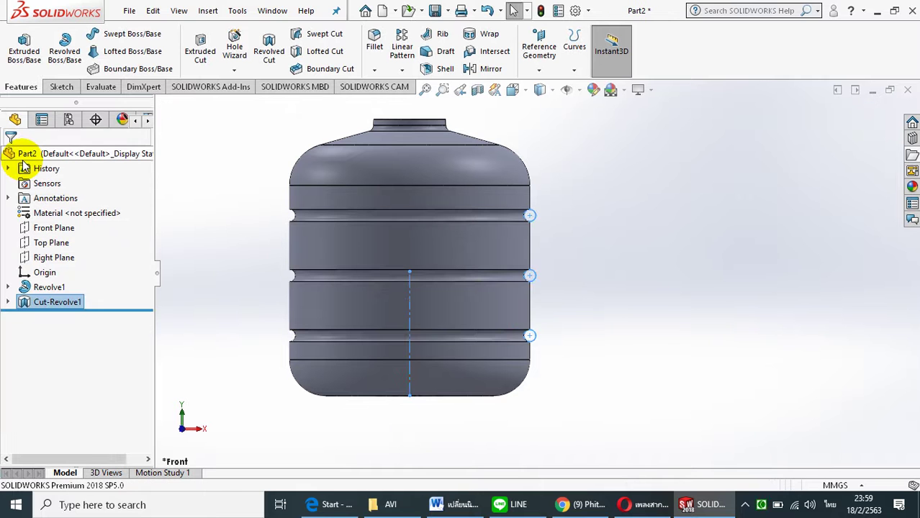
Fillet the four band faces between the grooves with a 4 mm radius
{"action": "left_click", "coordinate": [601, 202]}
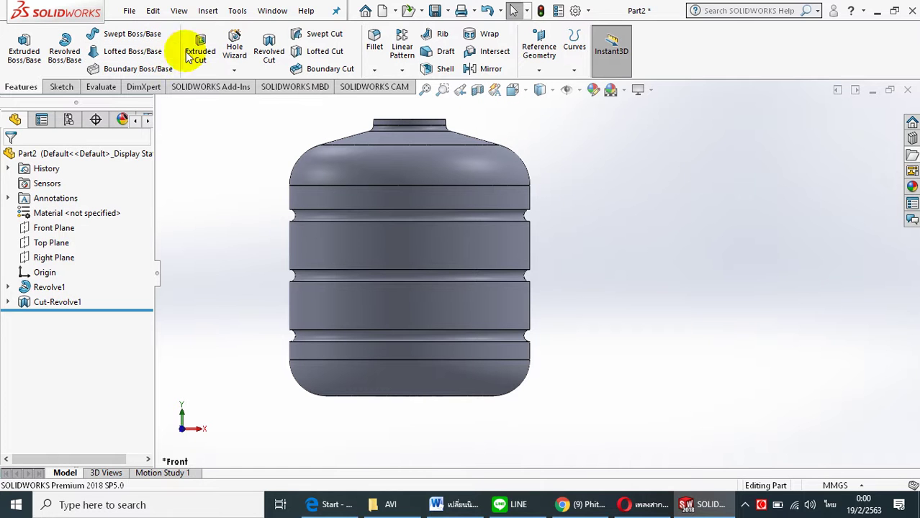
{"action": "left_click", "coordinate": [360, 57]}
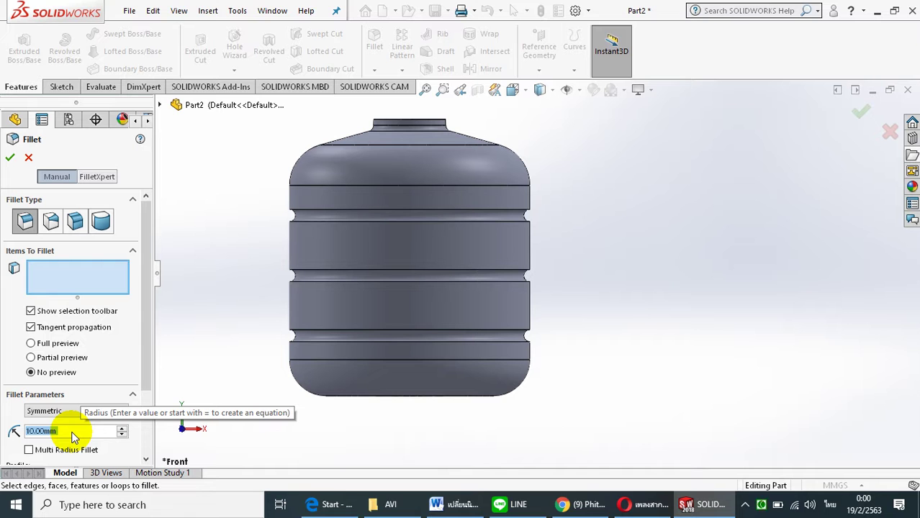
{"action": "type", "text": "4"}
{"action": "key", "text": "Return"}
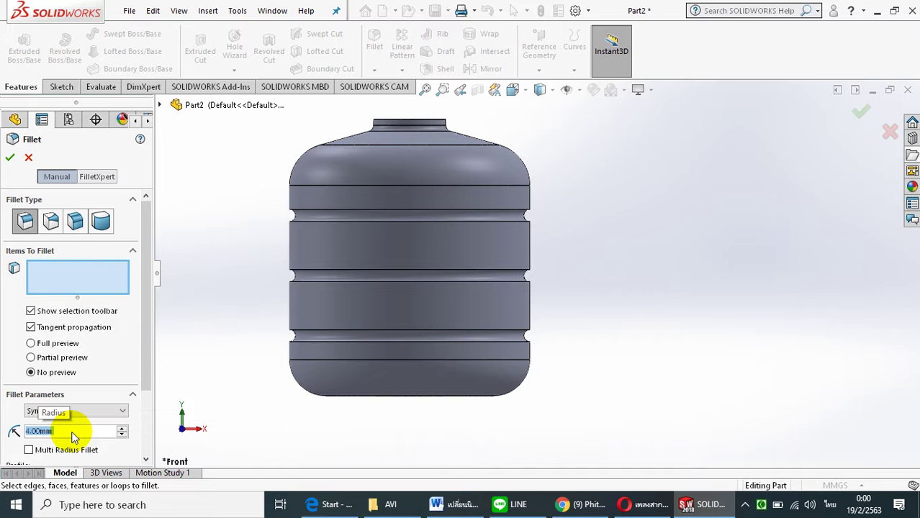
{"action": "left_click", "coordinate": [506, 203]}
{"action": "left_click", "coordinate": [520, 251]}
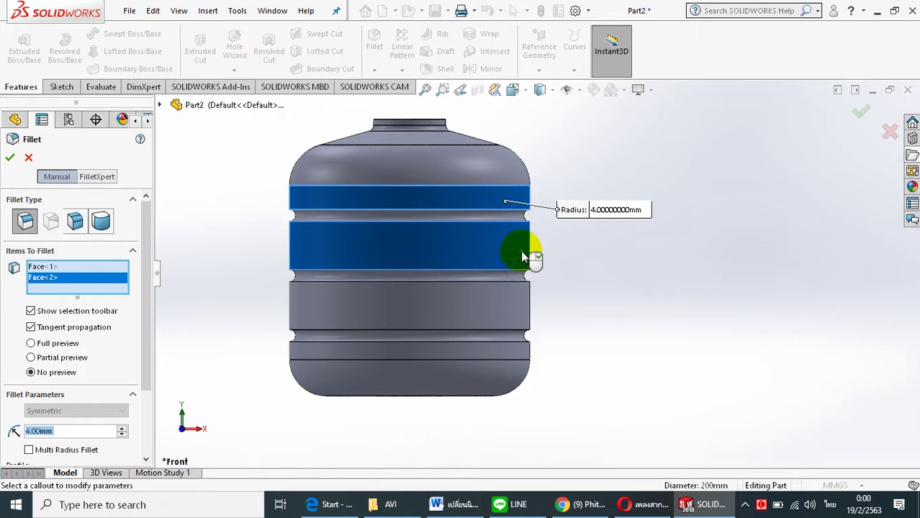
{"action": "left_click", "coordinate": [515, 316]}
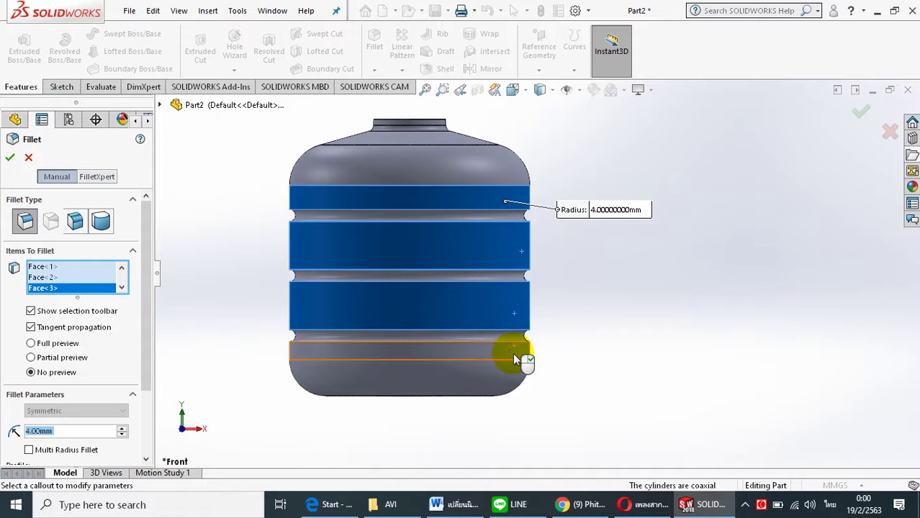
{"action": "left_click", "coordinate": [515, 358]}
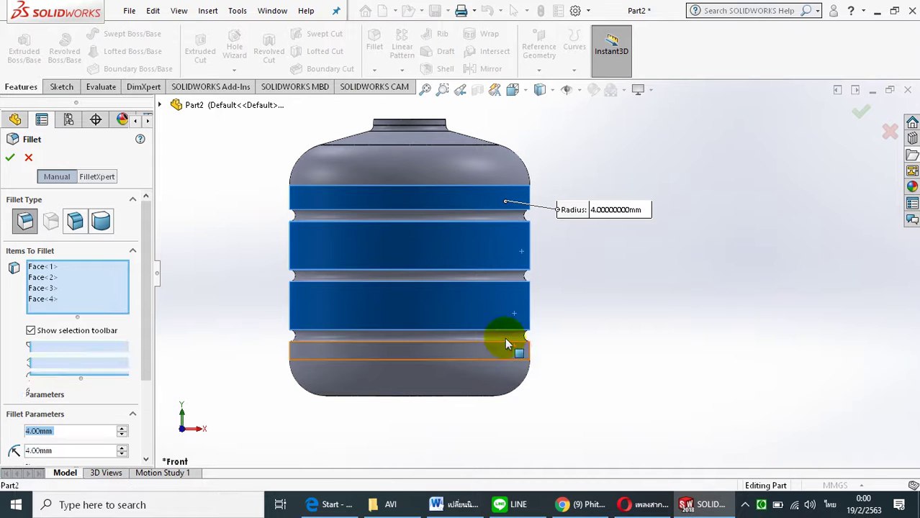
{"action": "left_click", "coordinate": [14, 157]}
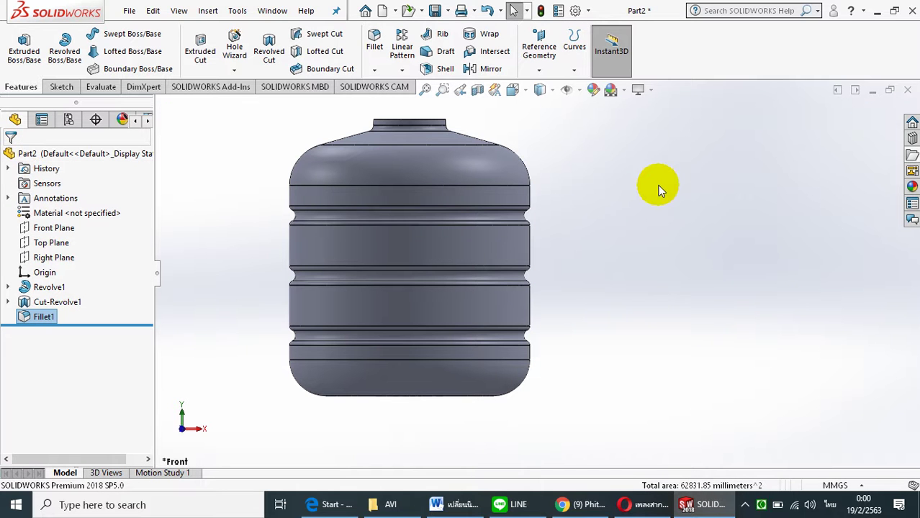
{"action": "middle_click_drag", "start_coordinate": [660, 188], "coordinate": [664, 249]}
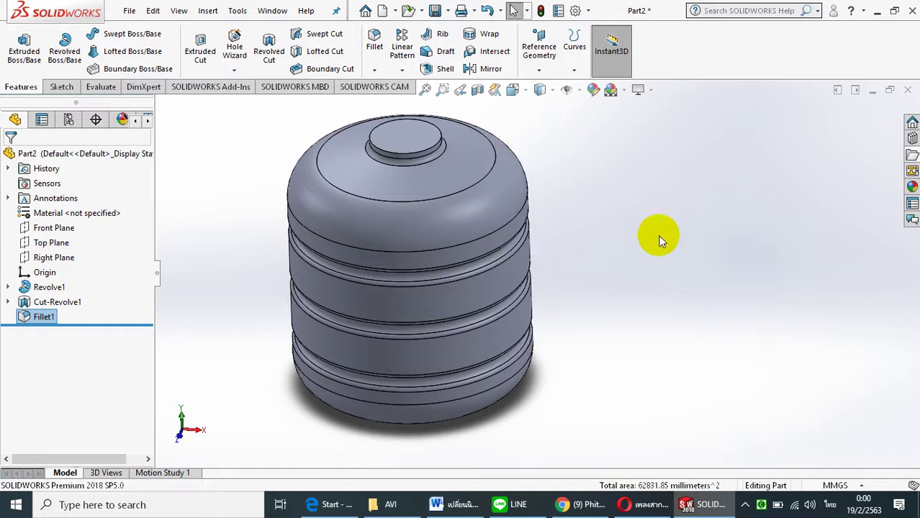
Shell the tank to a 2 mm wall, removing the neck's top face
{"action": "left_click", "coordinate": [443, 71]}
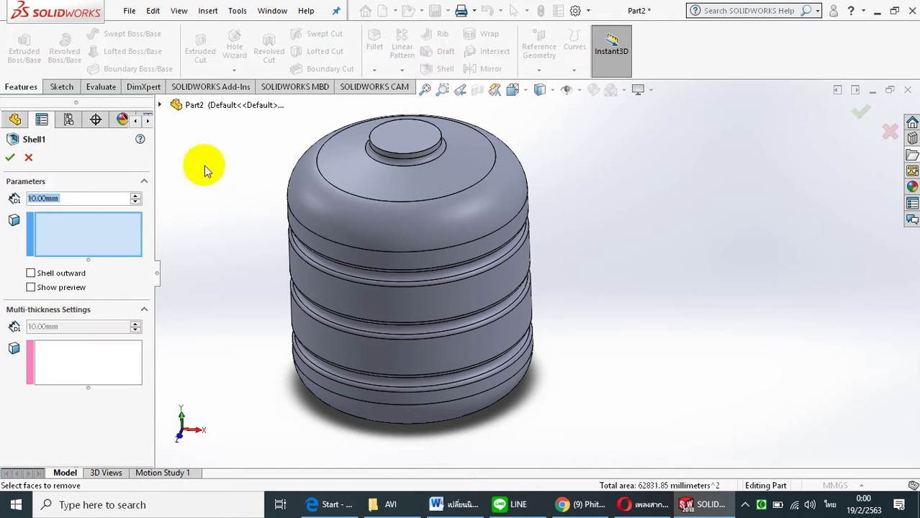
{"action": "type", "text": "2"}
{"action": "key", "text": "Return"}
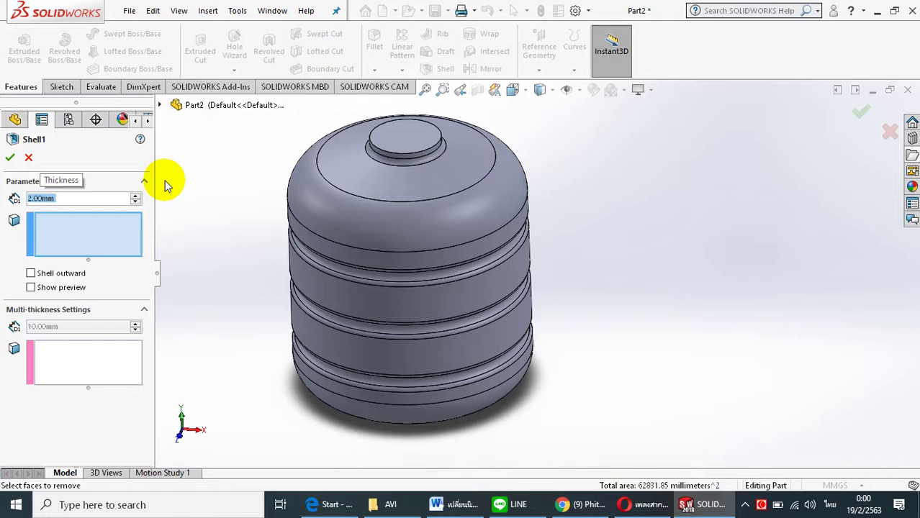
{"action": "left_click", "coordinate": [398, 144]}
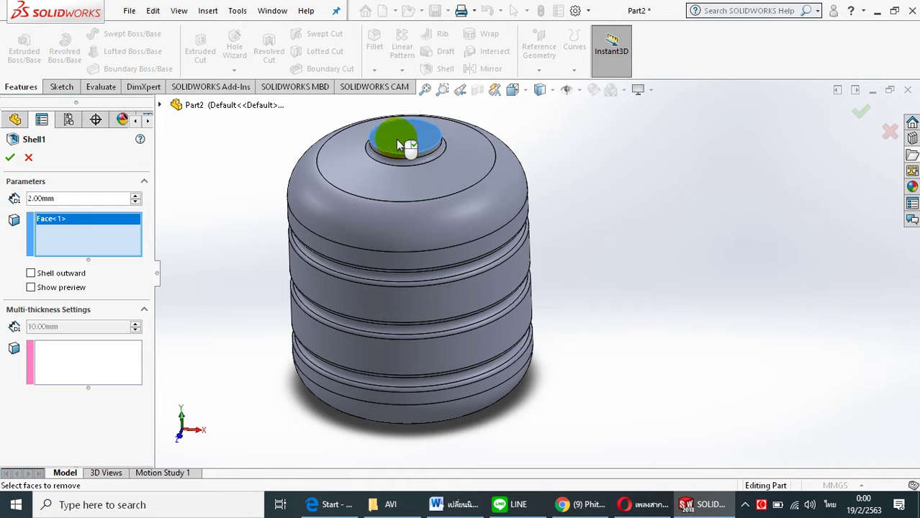
{"action": "left_click", "coordinate": [10, 160]}
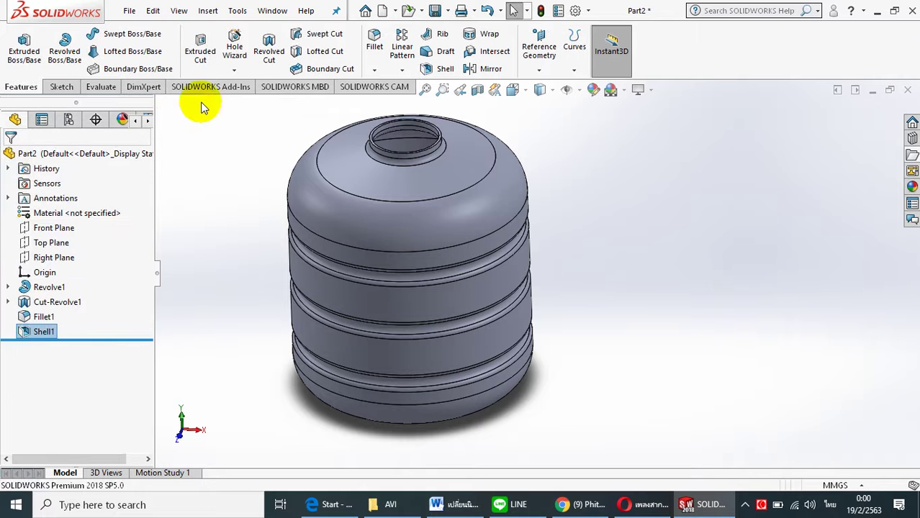
Turn on a Section View cutting the tank along the Front Plane
{"action": "left_click", "coordinate": [180, 10]}
{"action": "left_click", "coordinate": [437, 101]}
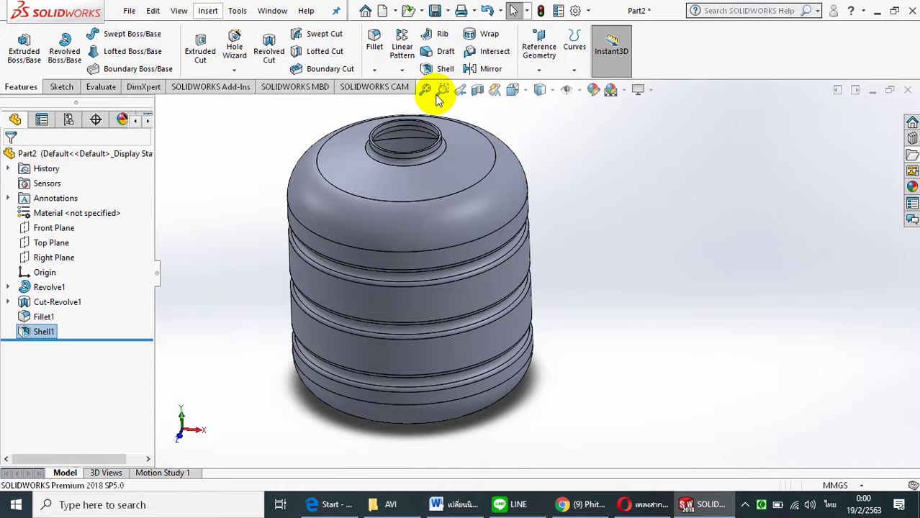
{"action": "left_click", "coordinate": [478, 92]}
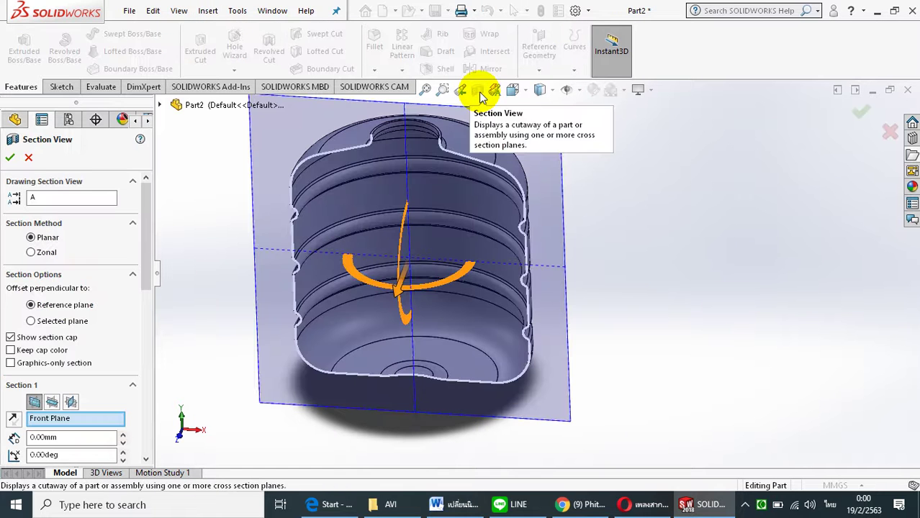